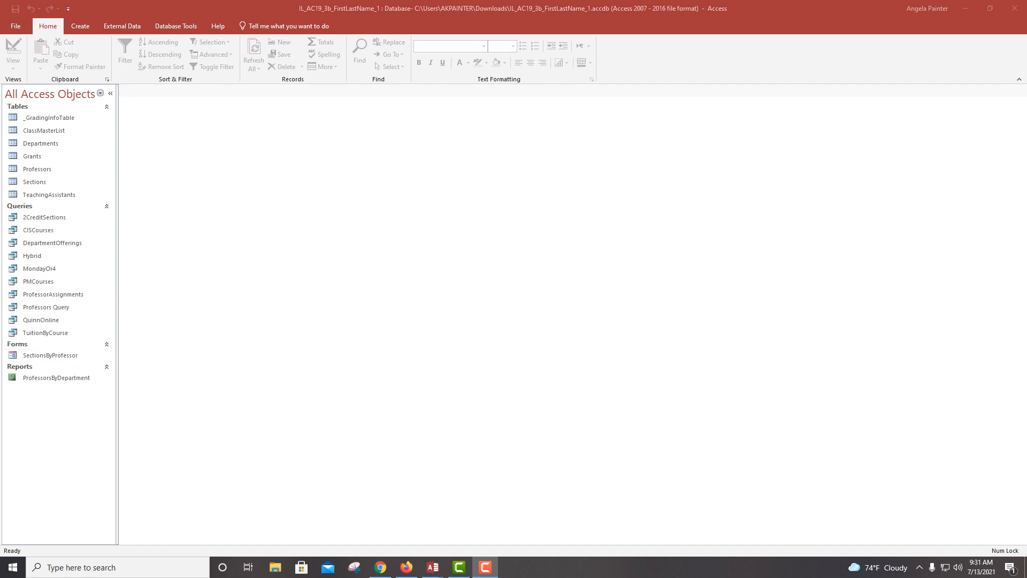
# Step: Create a new query in Design View and add the Professors table to it
pyautogui.click(80, 26)
pyautogui.click(81, 26)
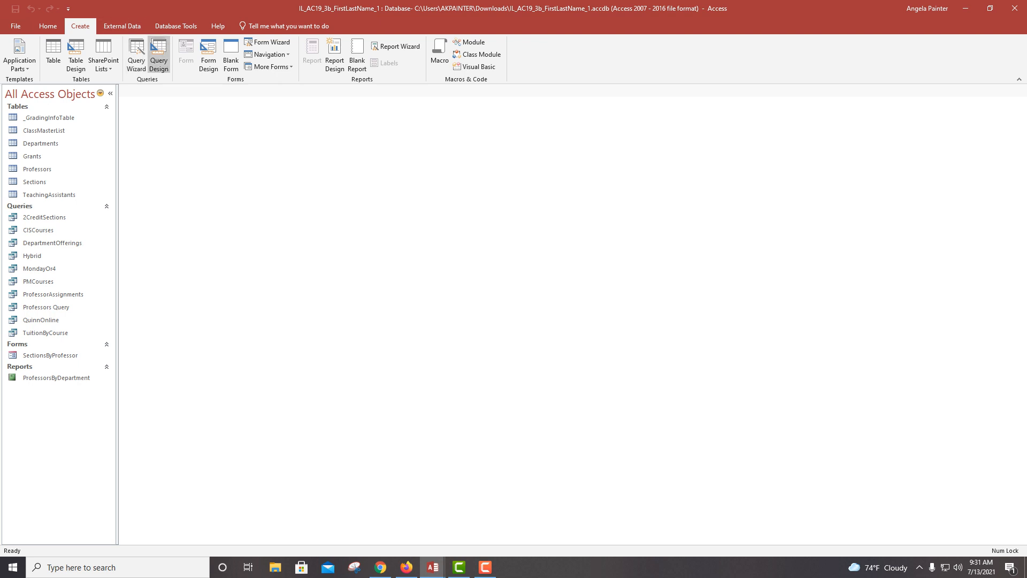
pyautogui.click(159, 59)
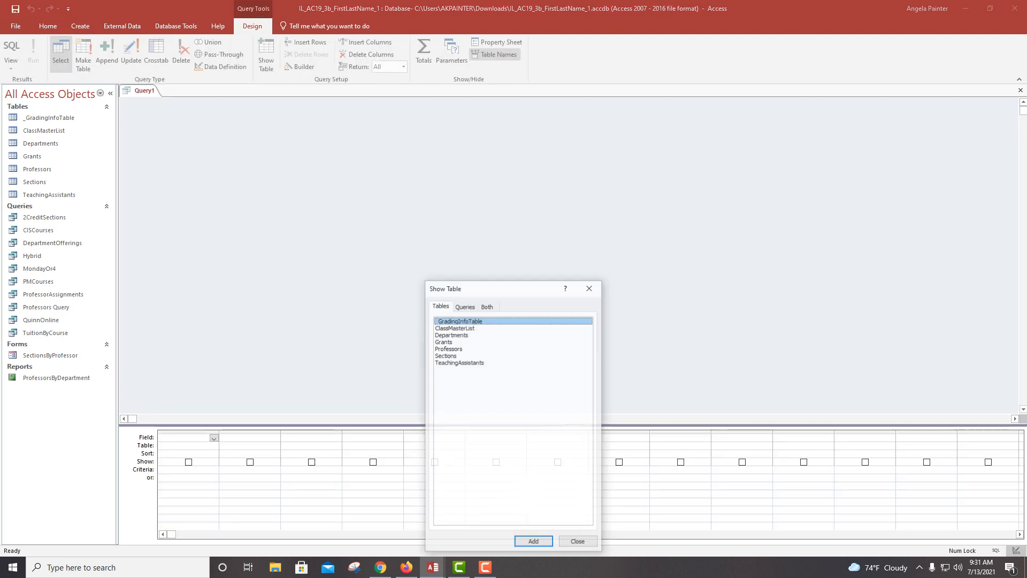
pyautogui.moveTo(500, 289); pyautogui.dragTo(814, 128)
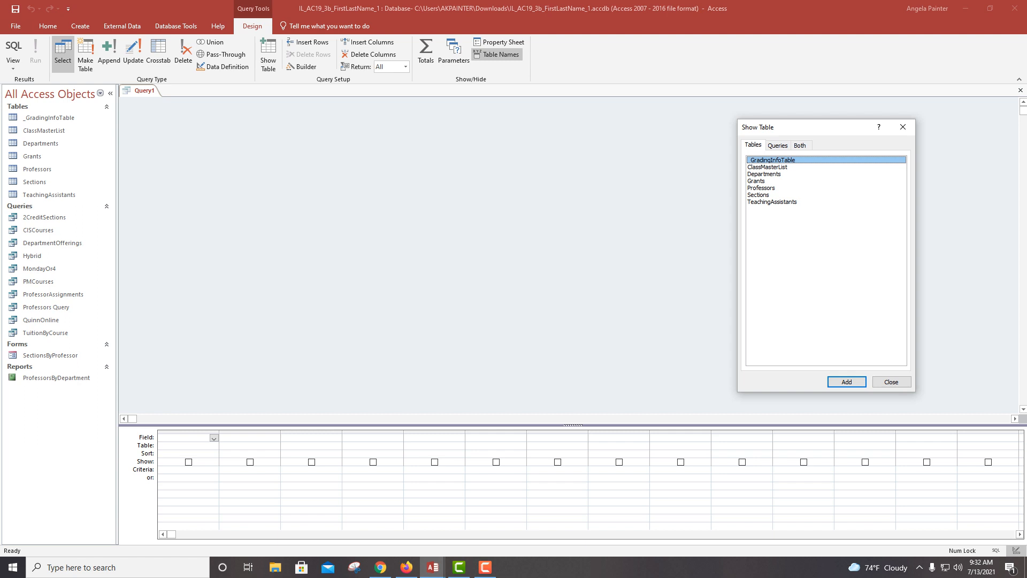
pyautogui.doubleClick(762, 188)
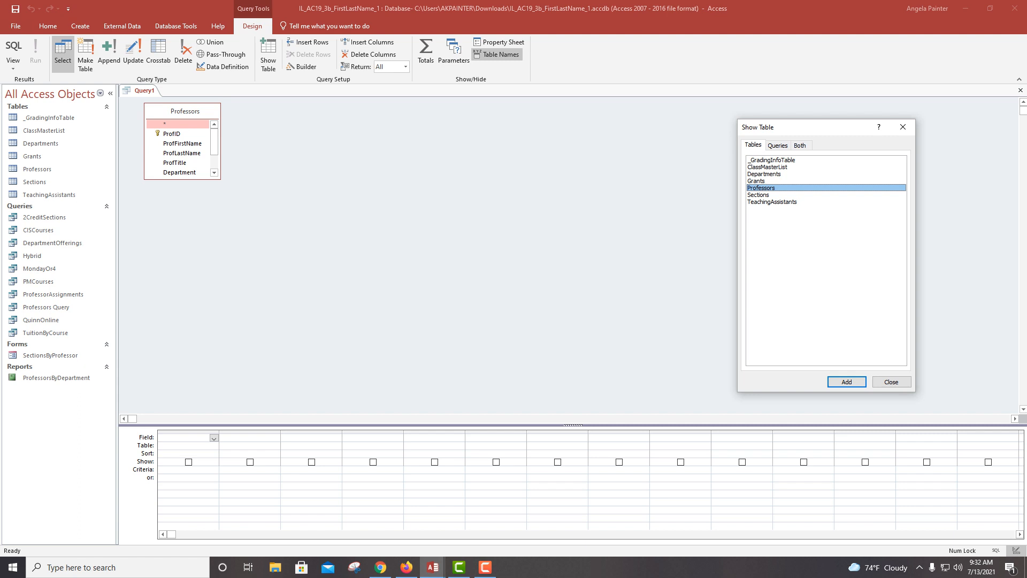
# Step: Add the Professors table to the query a second time and finish adding tables
pyautogui.click(777, 145)
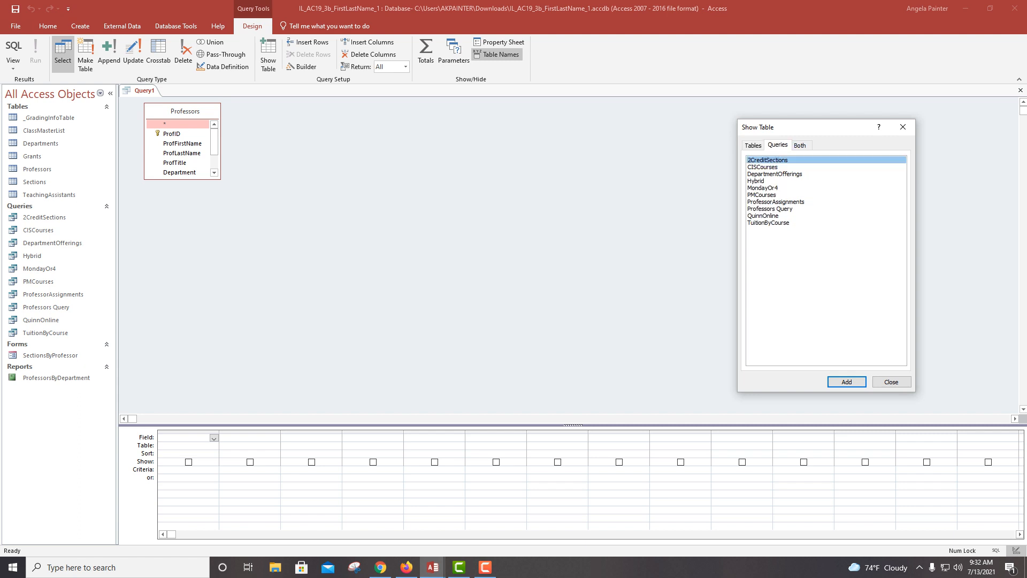
pyautogui.click(753, 145)
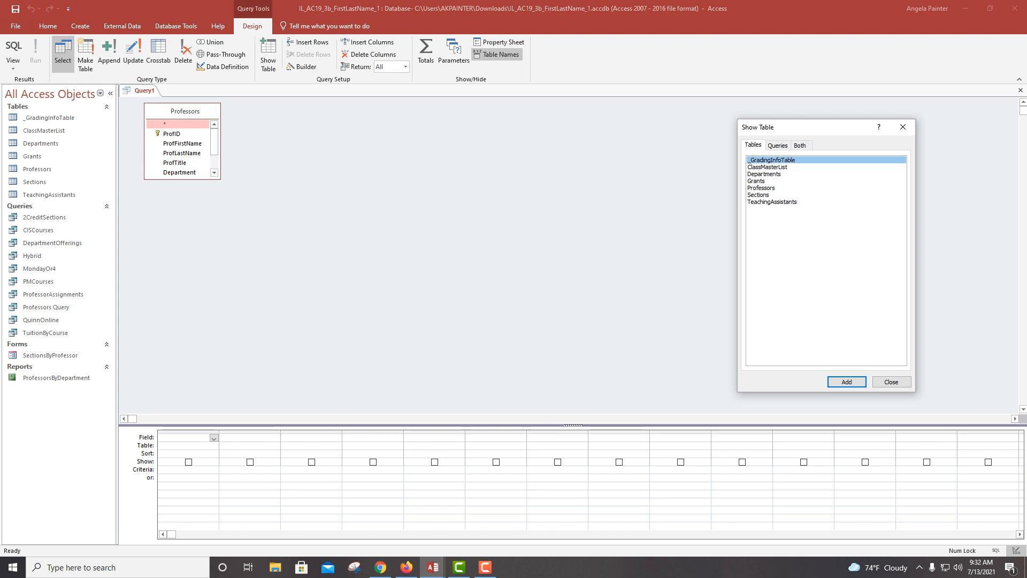
pyautogui.doubleClick(761, 188)
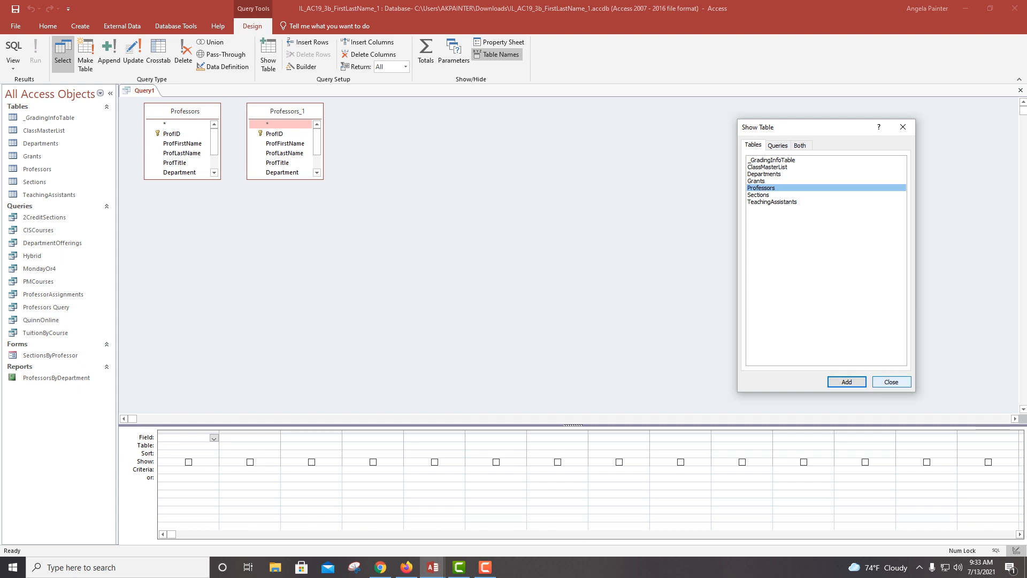
pyautogui.click(757, 181)
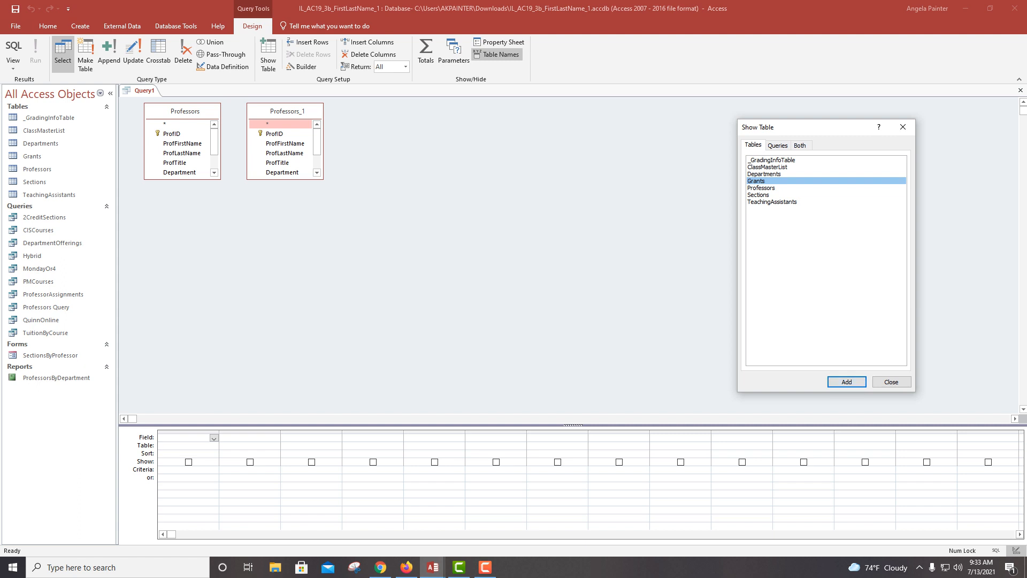
pyautogui.click(891, 382)
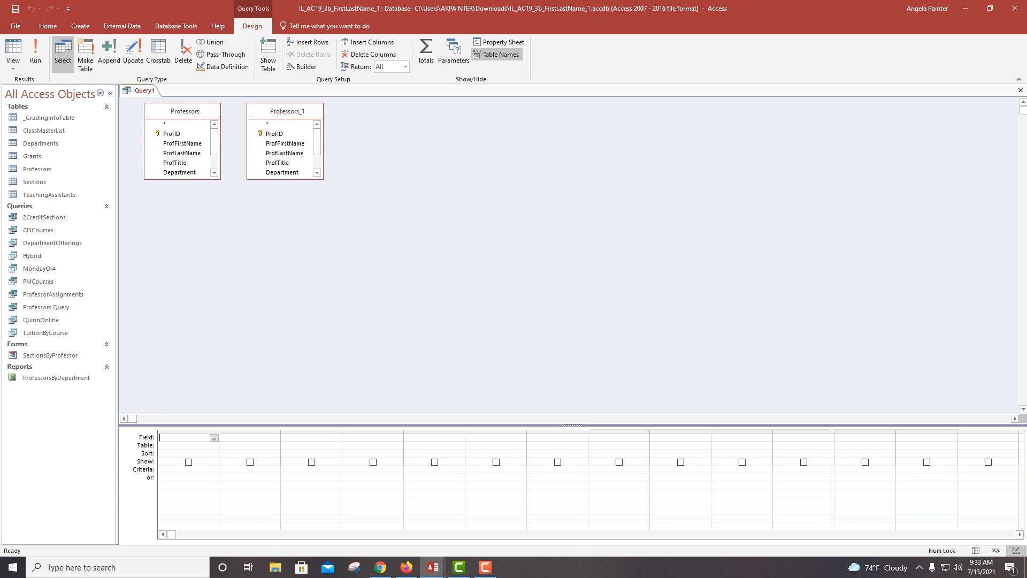
# Step: Enlarge the field lists of both query tables so that all their fields fit without scrolling
pyautogui.click(214, 173)
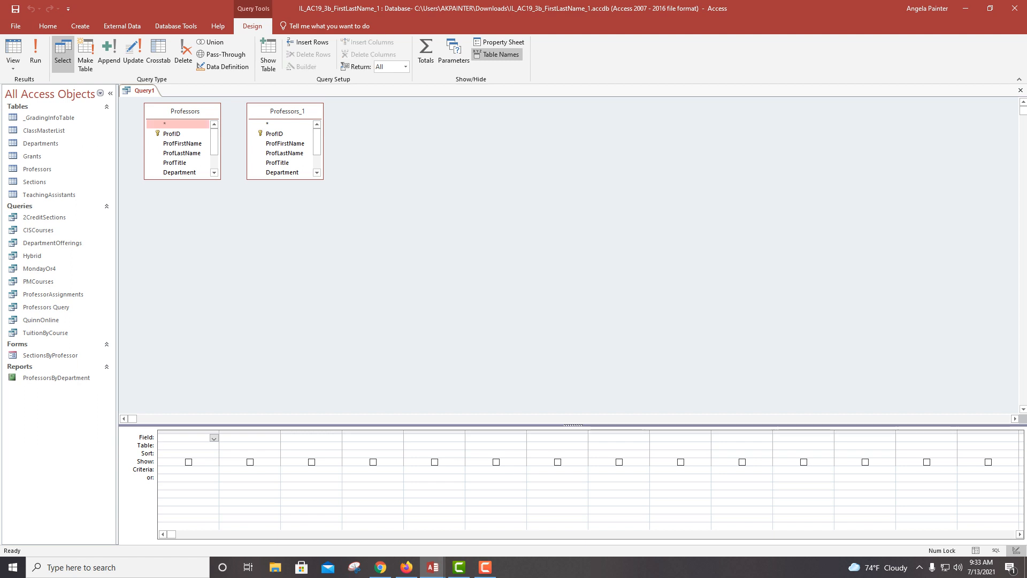
pyautogui.click(214, 173)
pyautogui.click(214, 173)
pyautogui.click(214, 173)
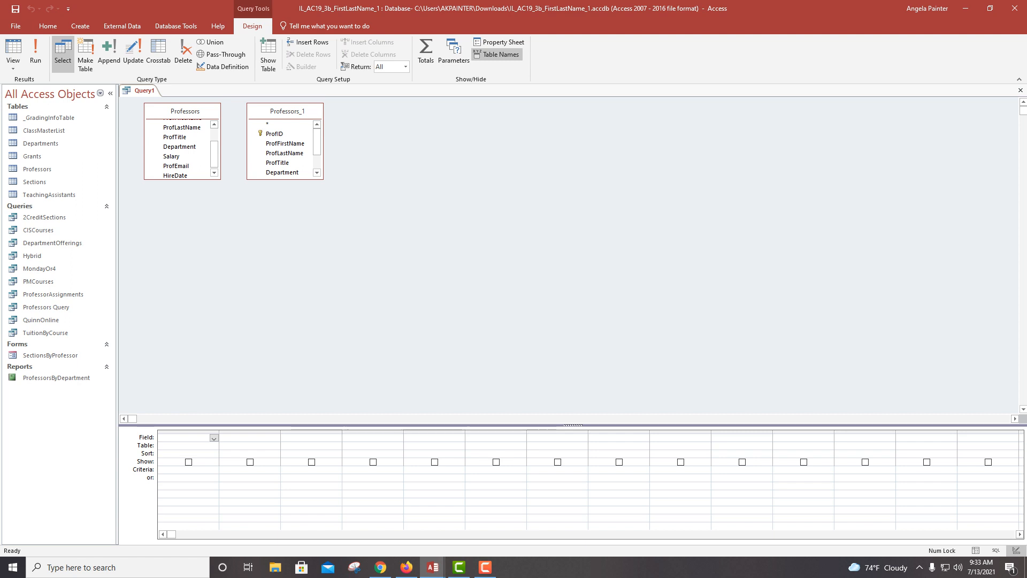
pyautogui.moveTo(182, 179); pyautogui.dragTo(182, 209)
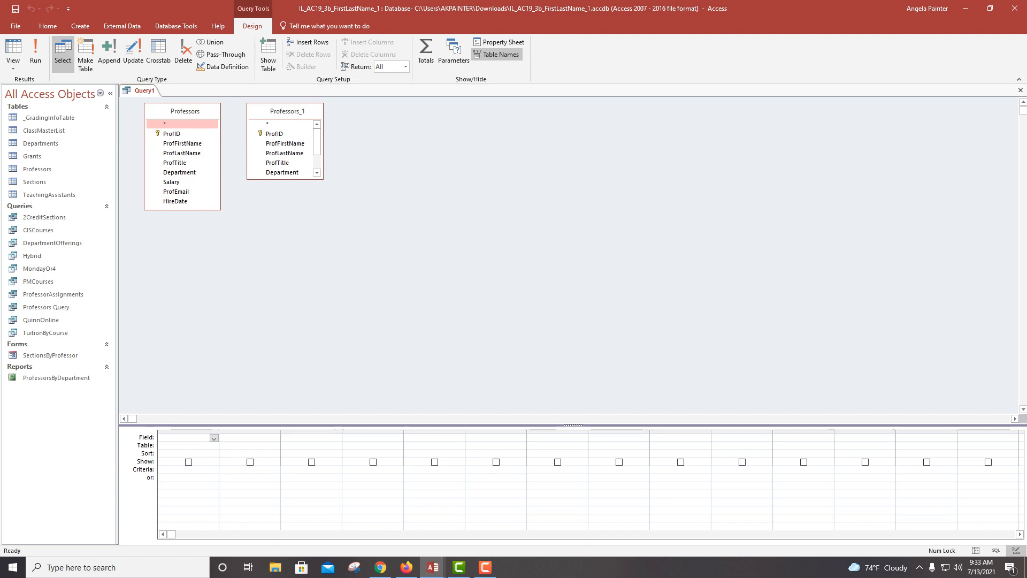
pyautogui.moveTo(284, 179); pyautogui.dragTo(285, 213)
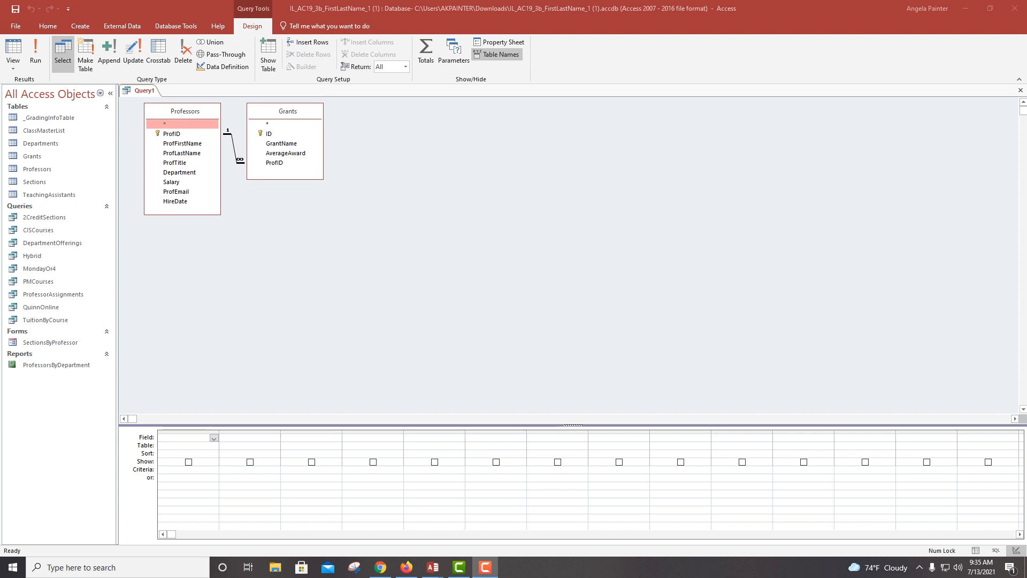
# Step: Add the ProfFirstName and ProfLastName fields from the Professors table to the first two columns of the query grid
pyautogui.click(182, 143)
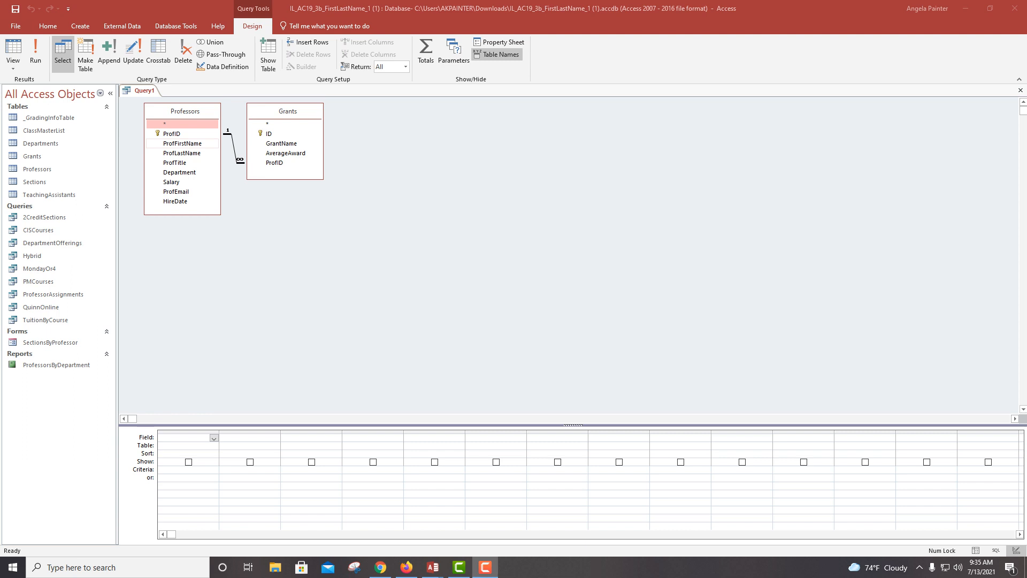
pyautogui.moveTo(182, 144); pyautogui.dragTo(184, 437)
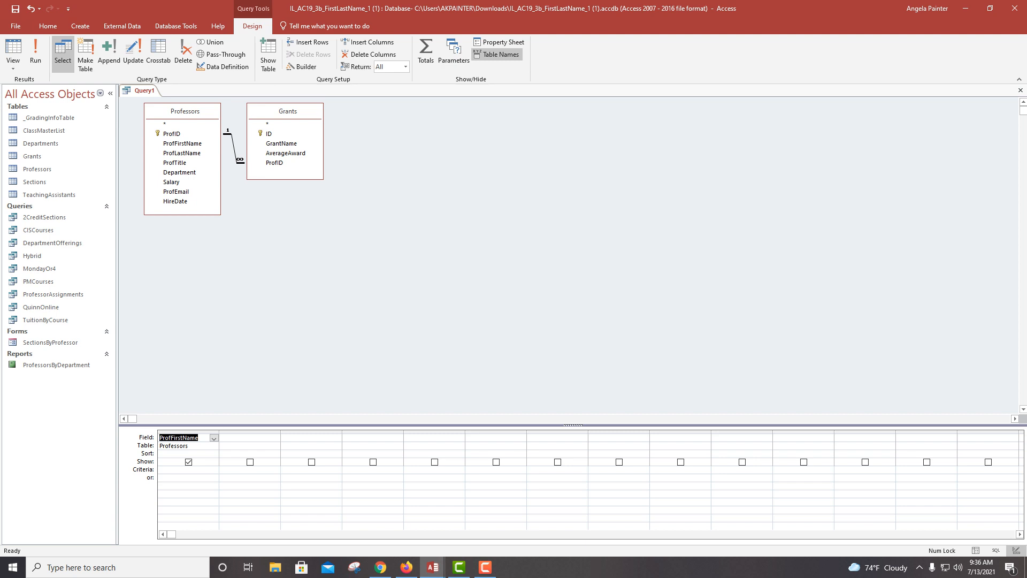
pyautogui.click(275, 438)
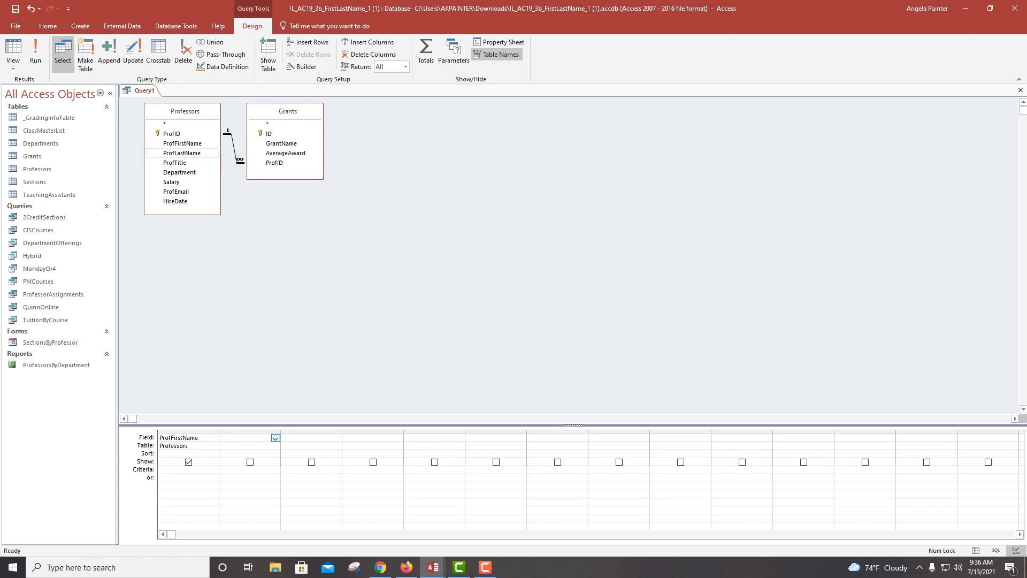
pyautogui.click(182, 154)
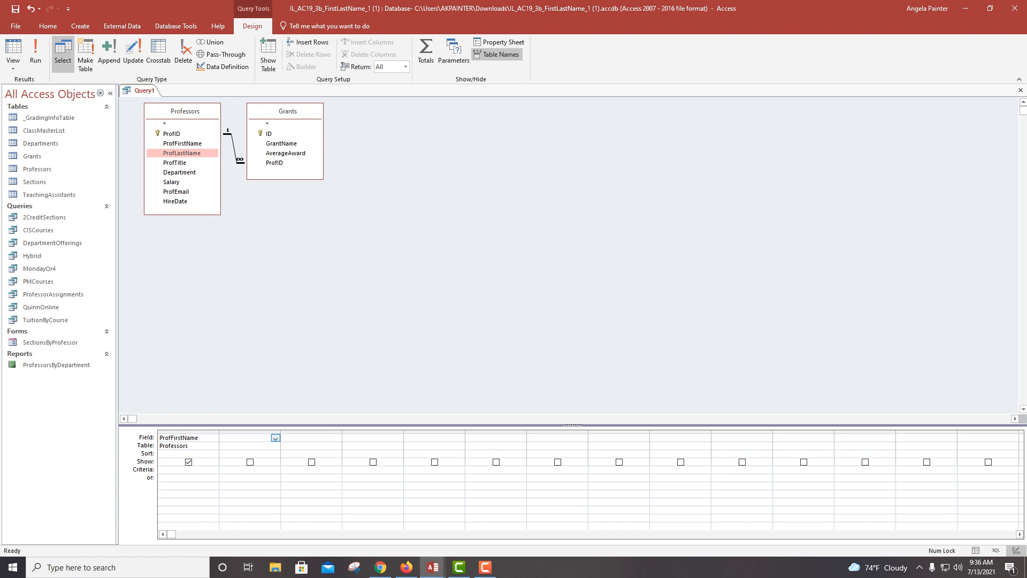
pyautogui.moveTo(182, 153); pyautogui.dragTo(275, 437)
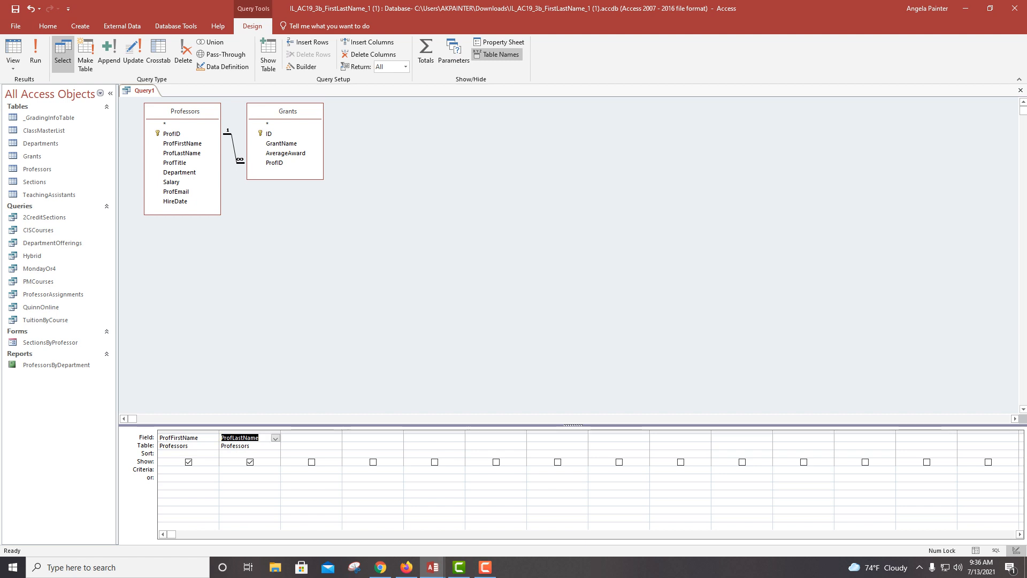
pyautogui.moveTo(163, 437); pyautogui.dragTo(259, 438)
pyautogui.click(189, 446)
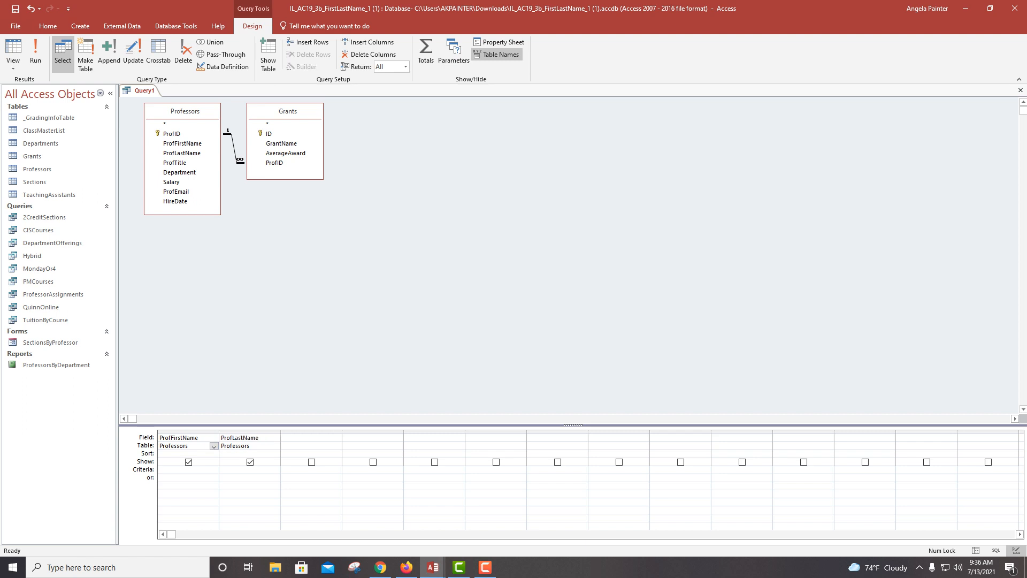
pyautogui.click(260, 446)
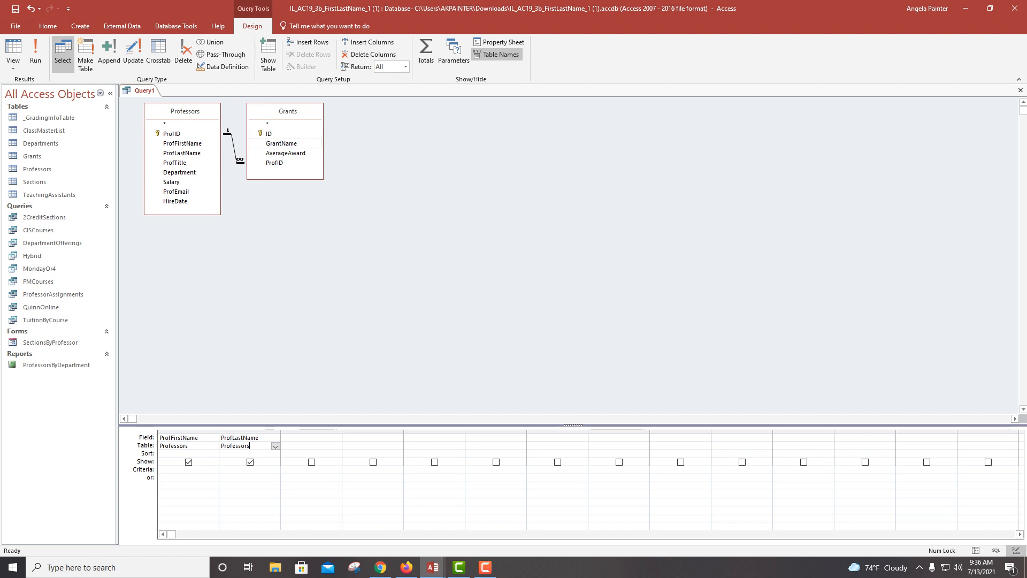
# Step: Add the GrantName and AverageAward fields from the Grants table to the query grid
pyautogui.click(282, 143)
pyautogui.doubleClick(282, 144)
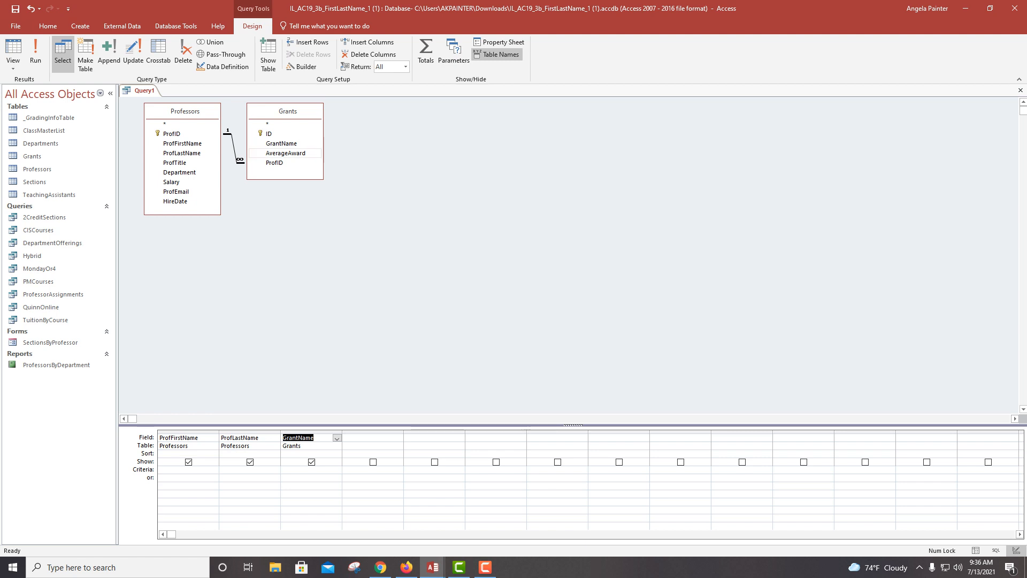
pyautogui.click(286, 154)
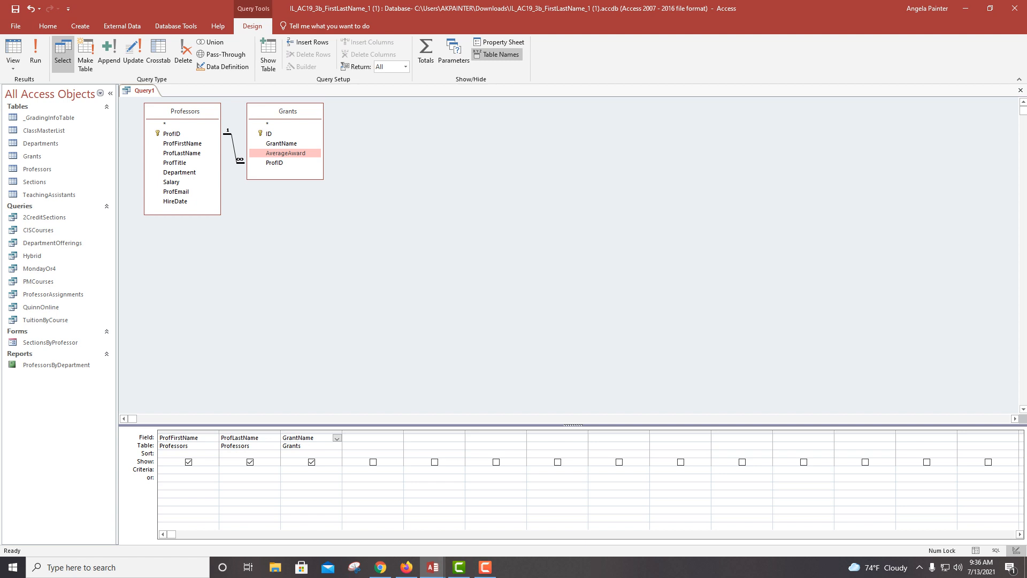
pyautogui.doubleClick(286, 154)
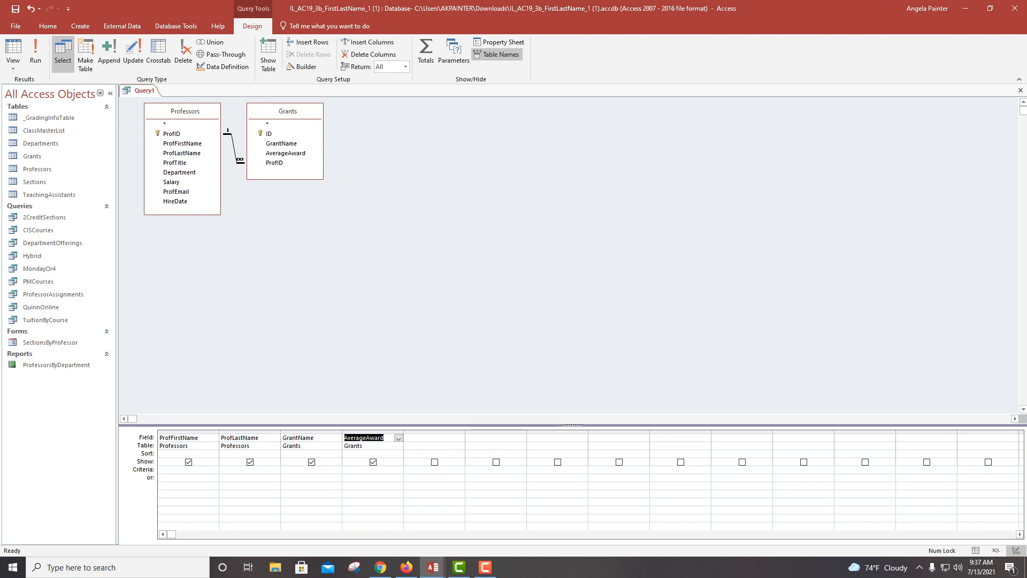
pyautogui.click(189, 437)
pyautogui.click(248, 438)
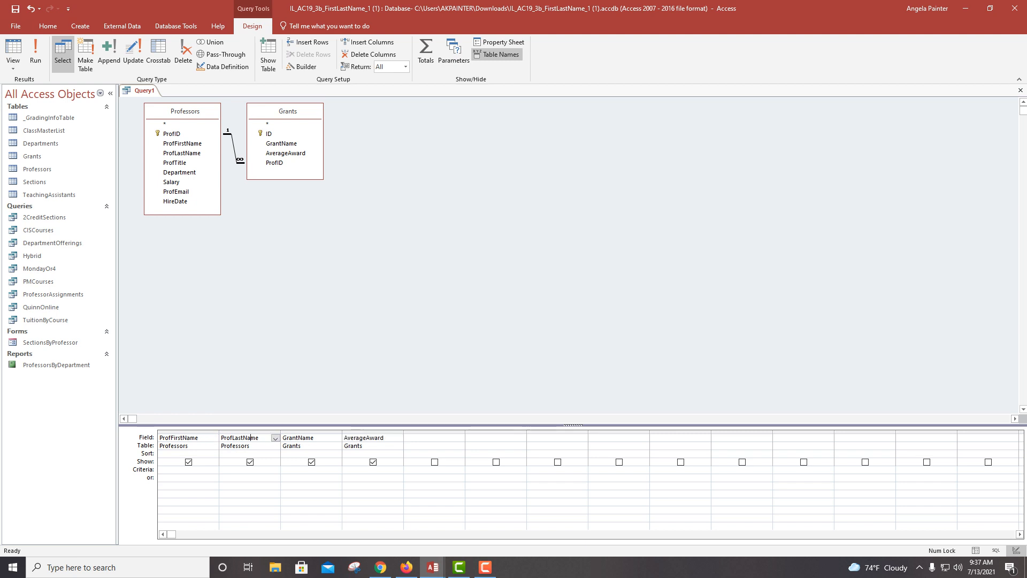
pyautogui.click(298, 438)
pyautogui.click(359, 438)
pyautogui.click(189, 446)
pyautogui.click(247, 446)
pyautogui.click(303, 446)
# Step: Sort the query by ProfLastName in ascending order
pyautogui.click(275, 438)
pyautogui.click(257, 453)
pyautogui.click(275, 454)
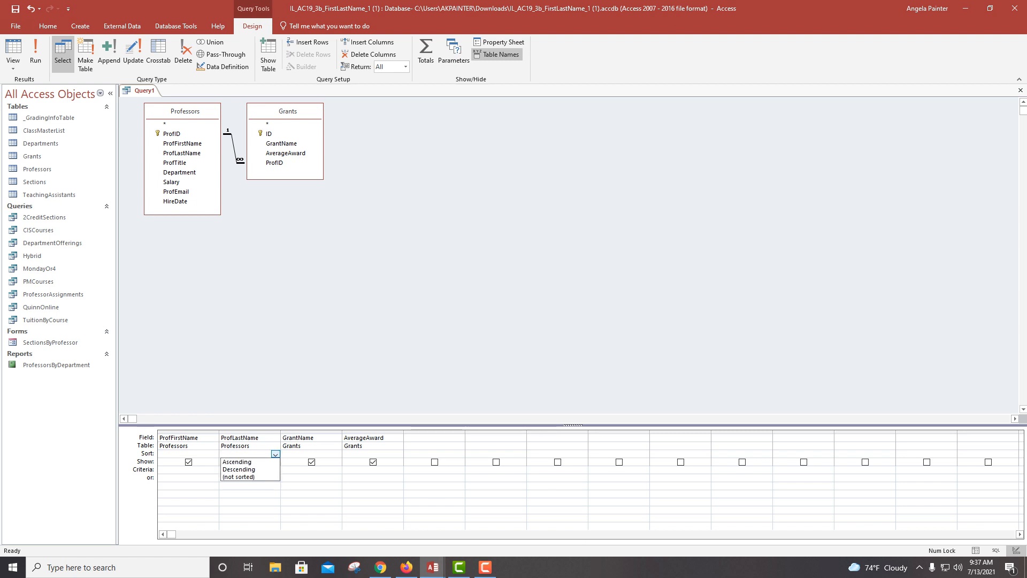
pyautogui.press('Down')
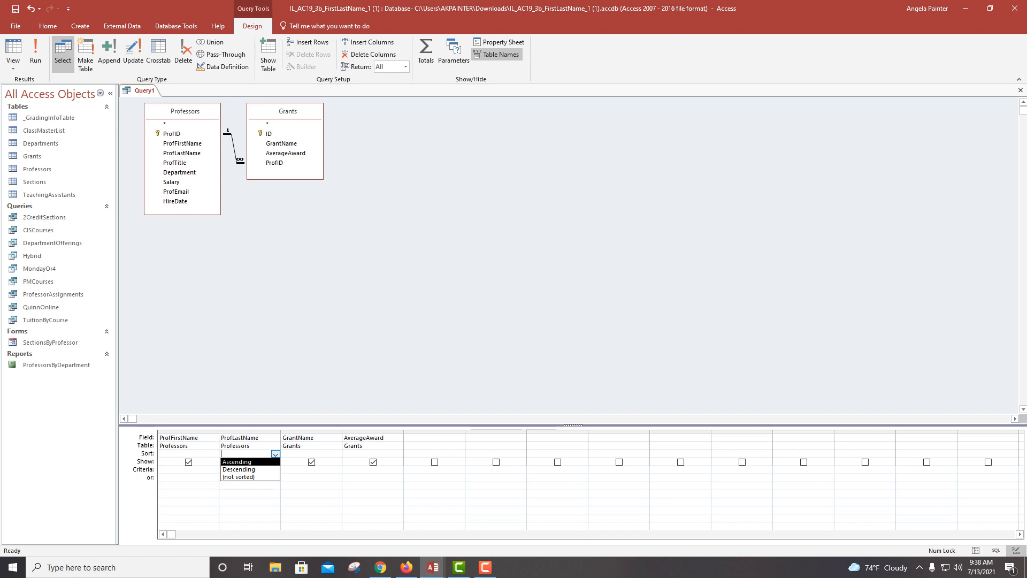
pyautogui.press('Return')
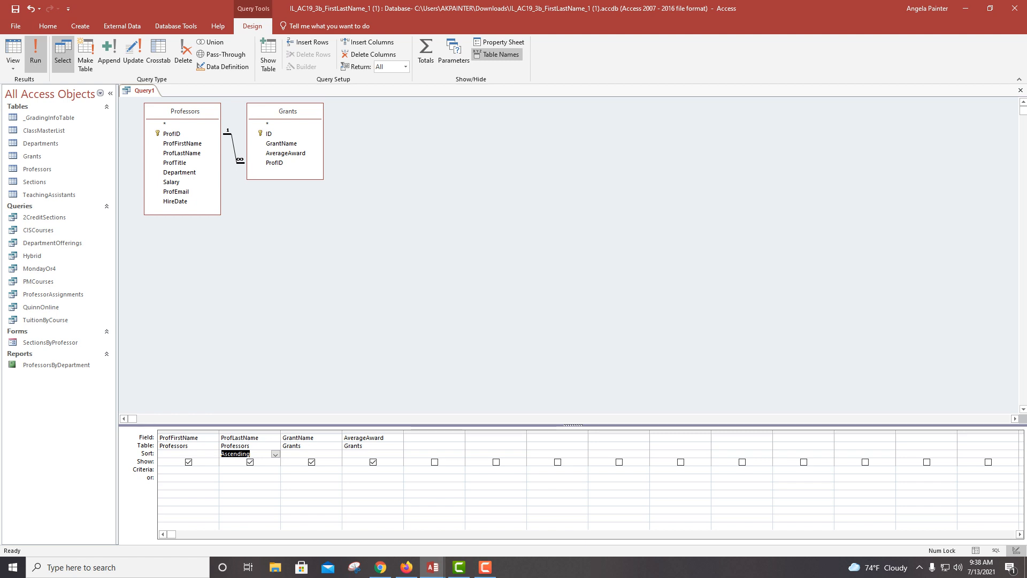
# Step: Show the query in Datasheet View and examine its four columns and the order of the records
pyautogui.click(12, 63)
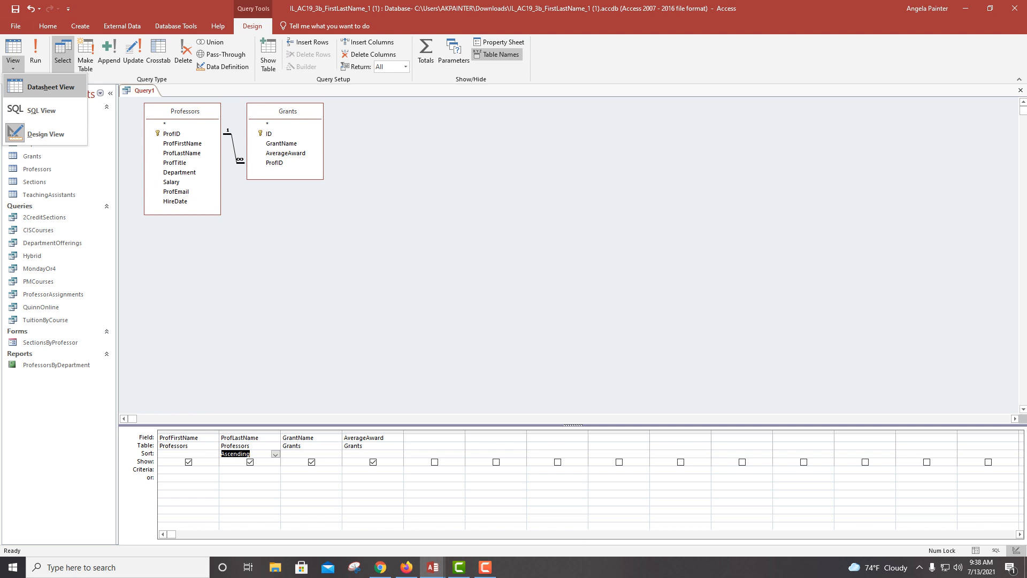
pyautogui.click(51, 87)
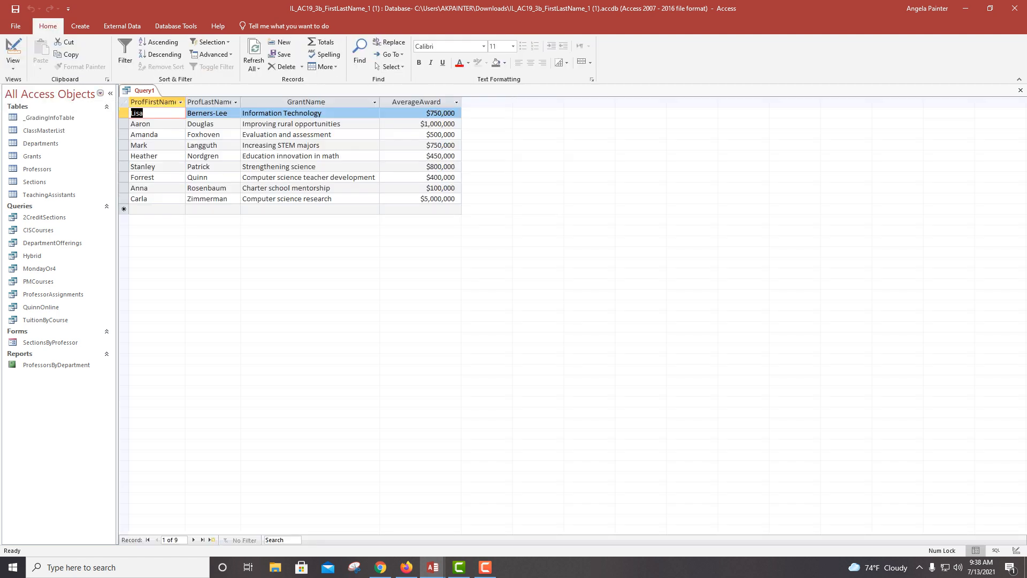
pyautogui.click(154, 102)
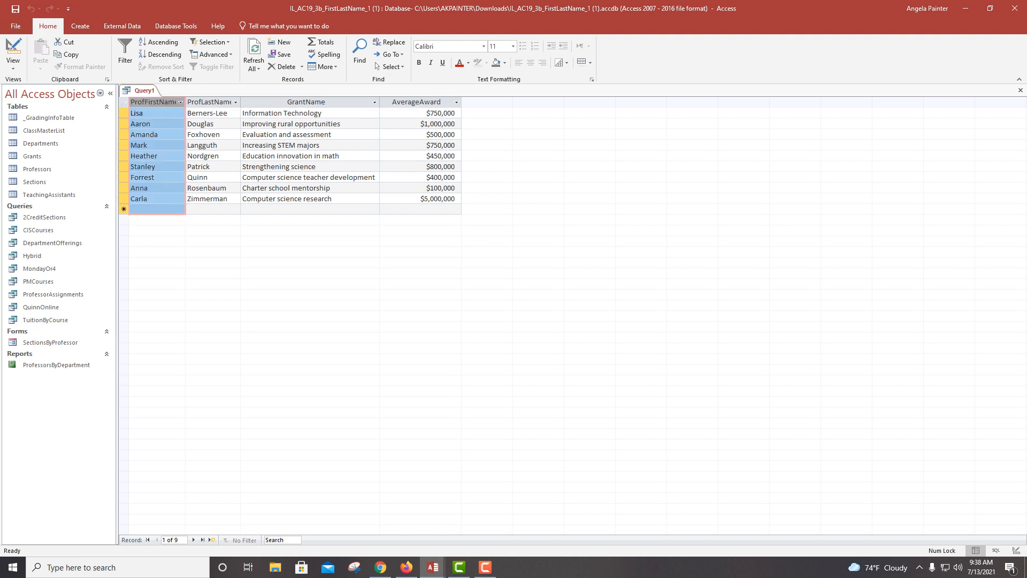
pyautogui.click(210, 103)
pyautogui.click(306, 102)
pyautogui.click(416, 102)
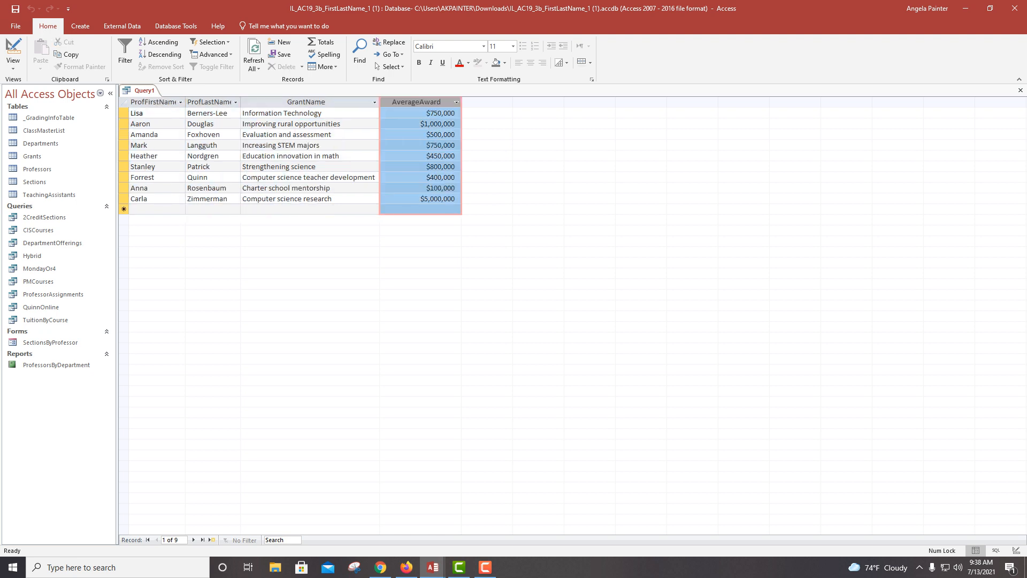
pyautogui.click(141, 113)
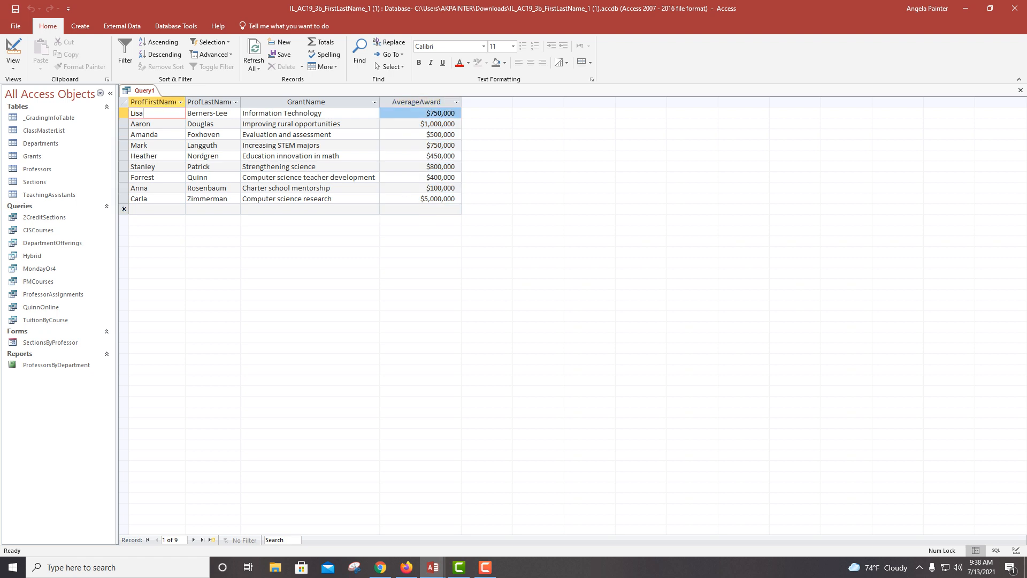
pyautogui.click(207, 198)
pyautogui.click(242, 166)
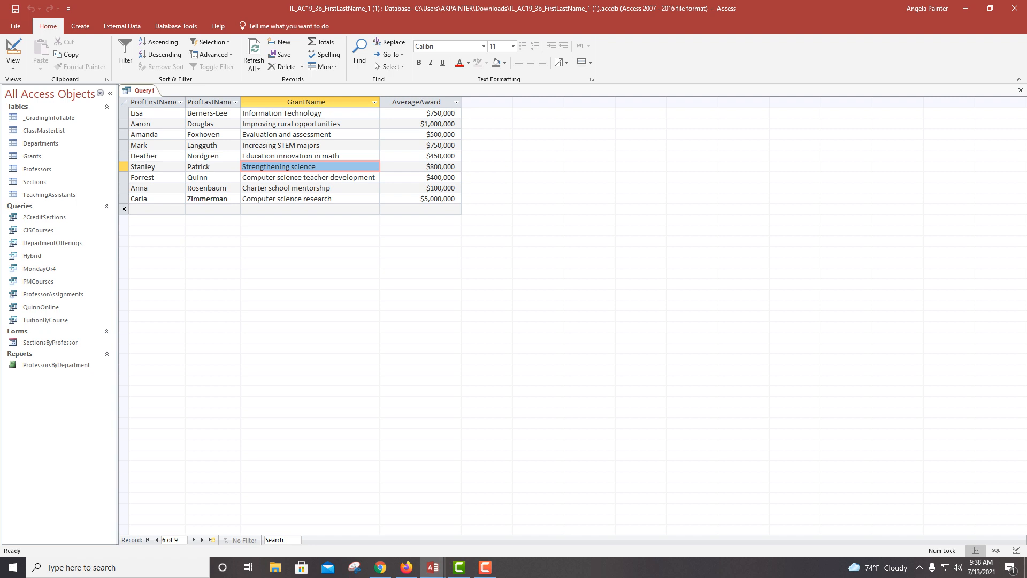
# Step: Save the query with the name ProfGrants and close it
pyautogui.rightClick(142, 91)
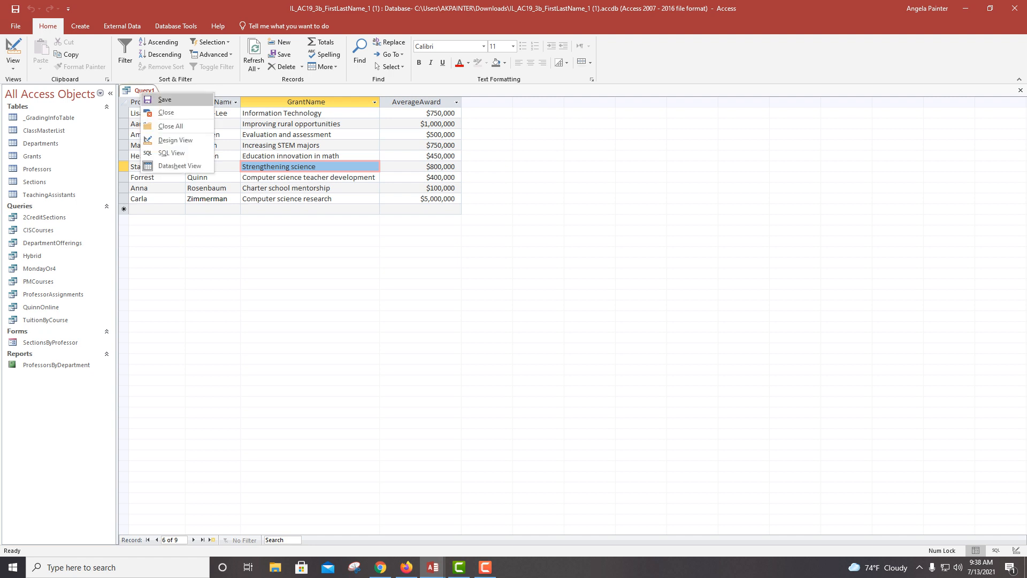
pyautogui.click(161, 100)
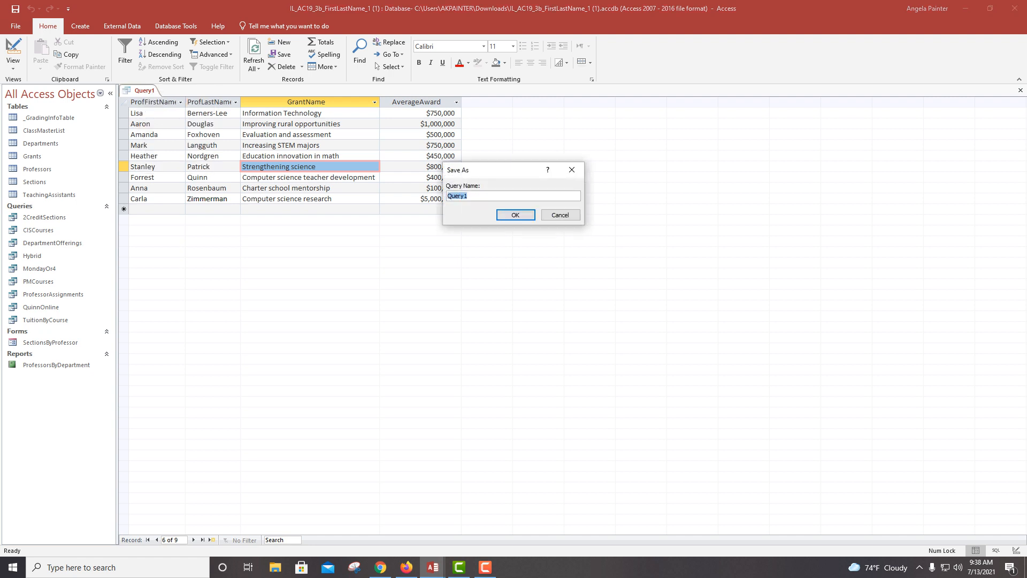
pyautogui.moveTo(500, 170); pyautogui.dragTo(498, 244)
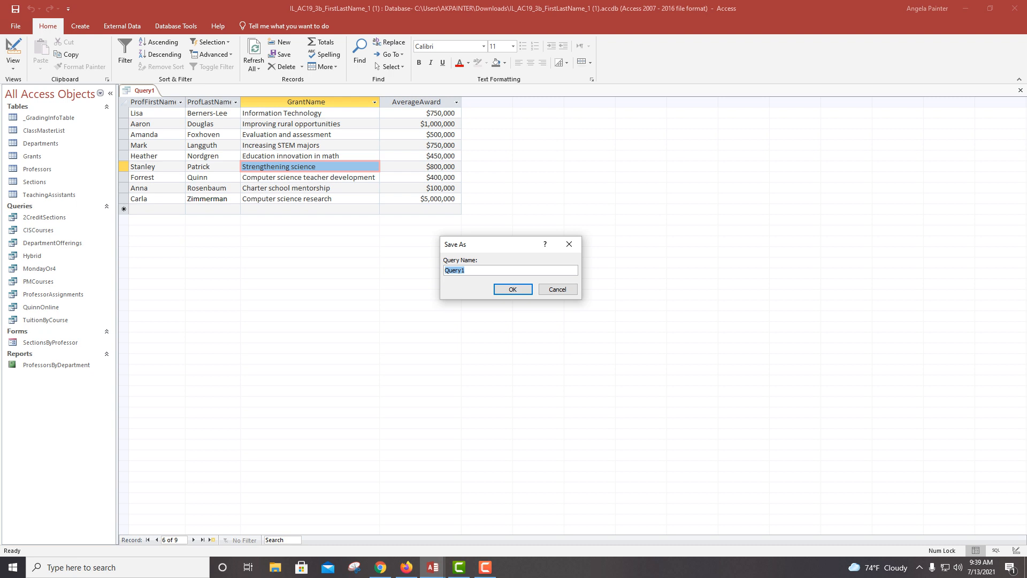
pyautogui.write('ProfGrants')
pyautogui.press('Return')
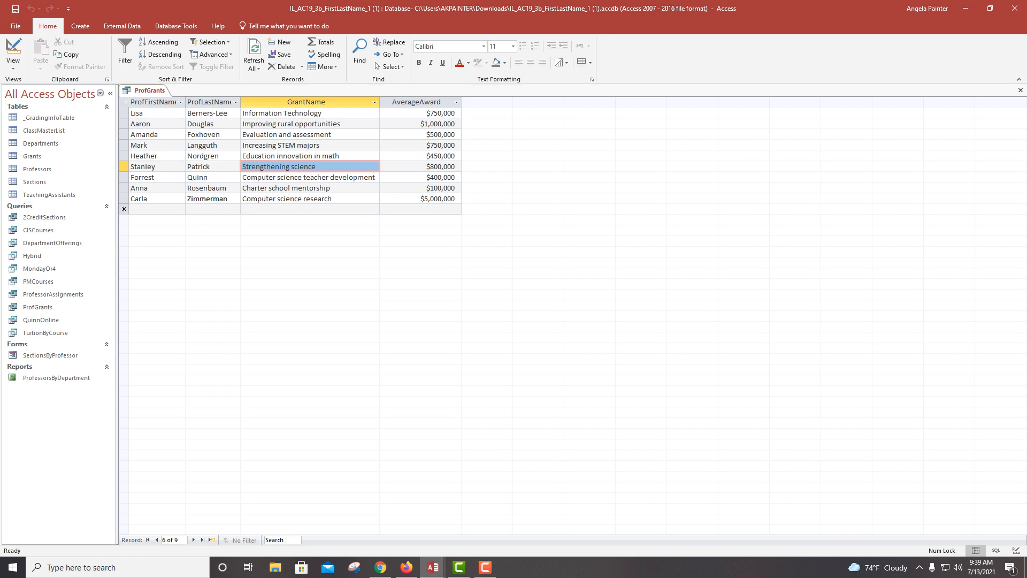
pyautogui.rightClick(141, 90)
pyautogui.click(161, 107)
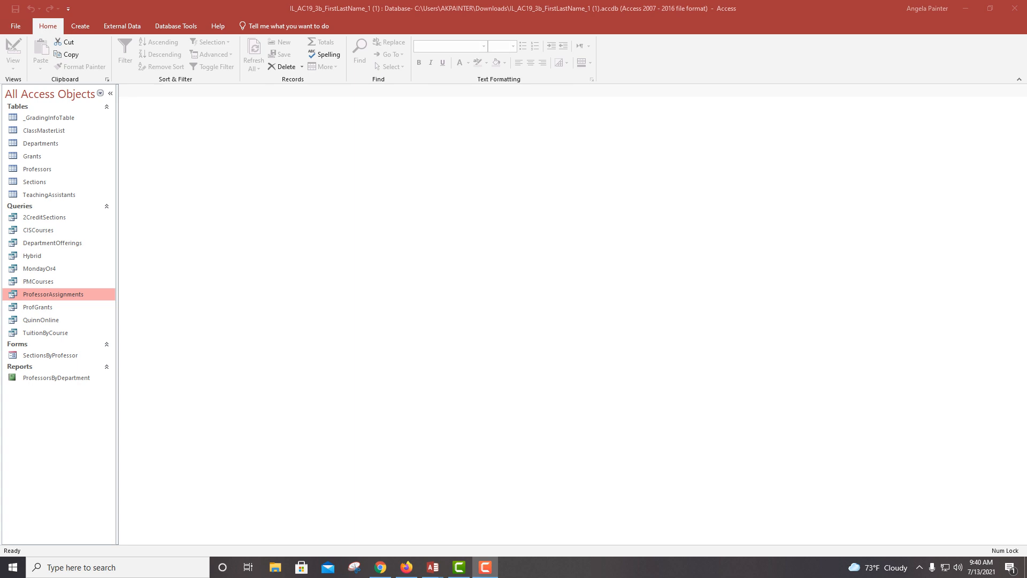
# Step: Open the ProfessorAssignments query in Design View and delete the Time field's column from the query grid
pyautogui.rightClick(64, 294)
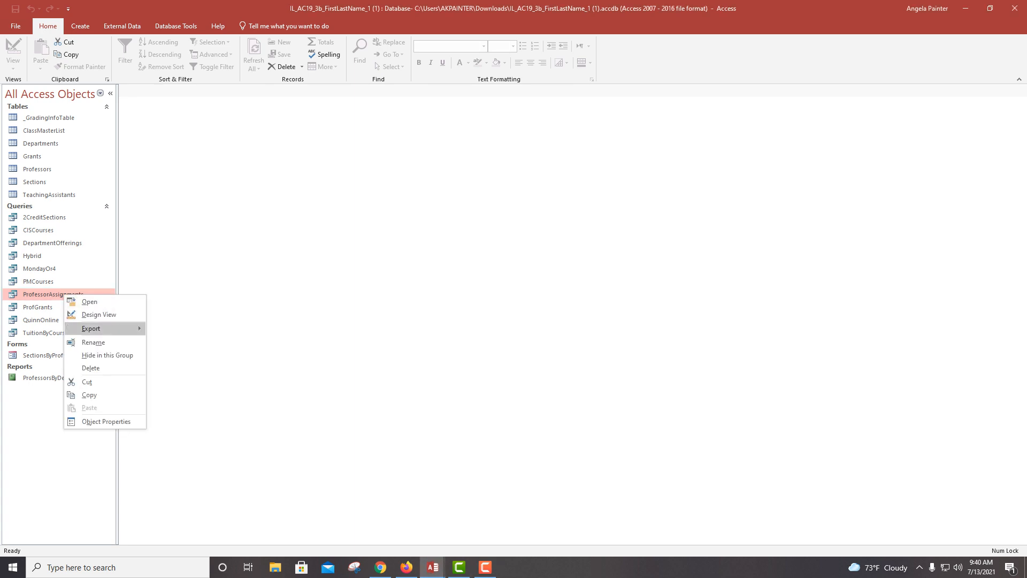
pyautogui.press('Up')
pyautogui.press('Return')
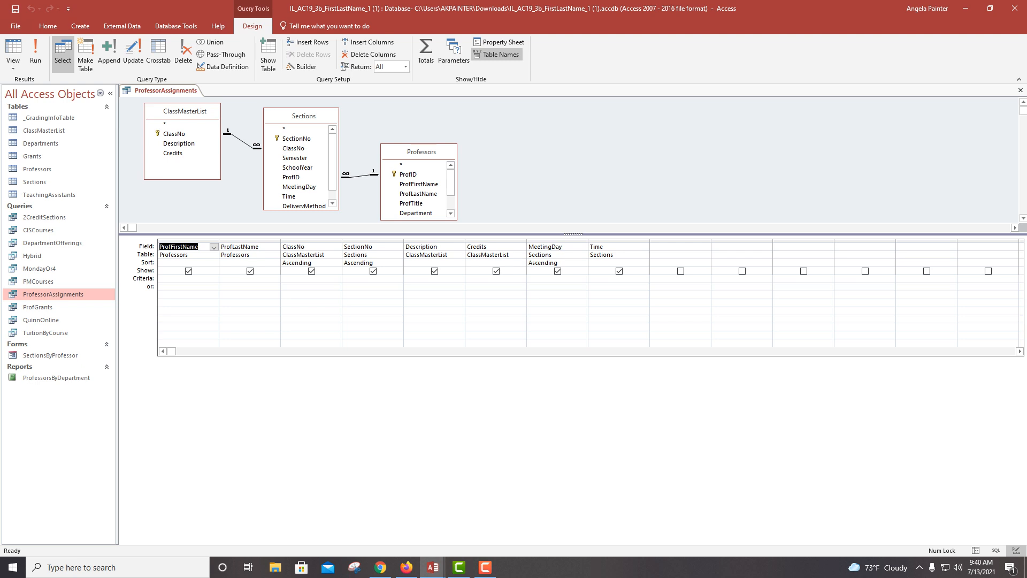
pyautogui.click(619, 241)
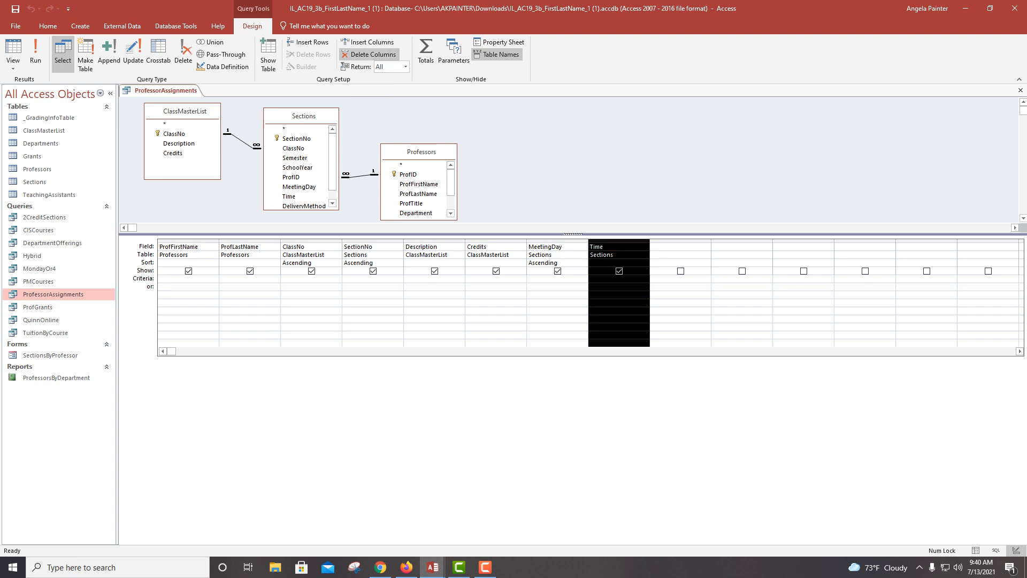
pyautogui.click(369, 54)
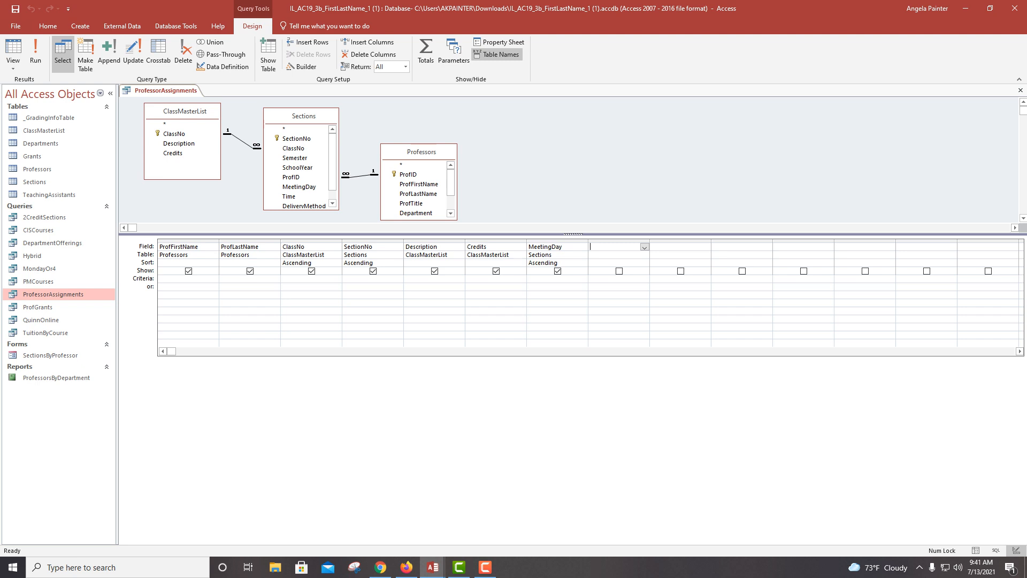
# Step: Enter =CIS162 as the criterion for the ClassNo field of the ProfessorAssignments query
pyautogui.click(239, 247)
pyautogui.click(239, 279)
pyautogui.click(307, 246)
pyautogui.click(283, 278)
pyautogui.write('=CIS')
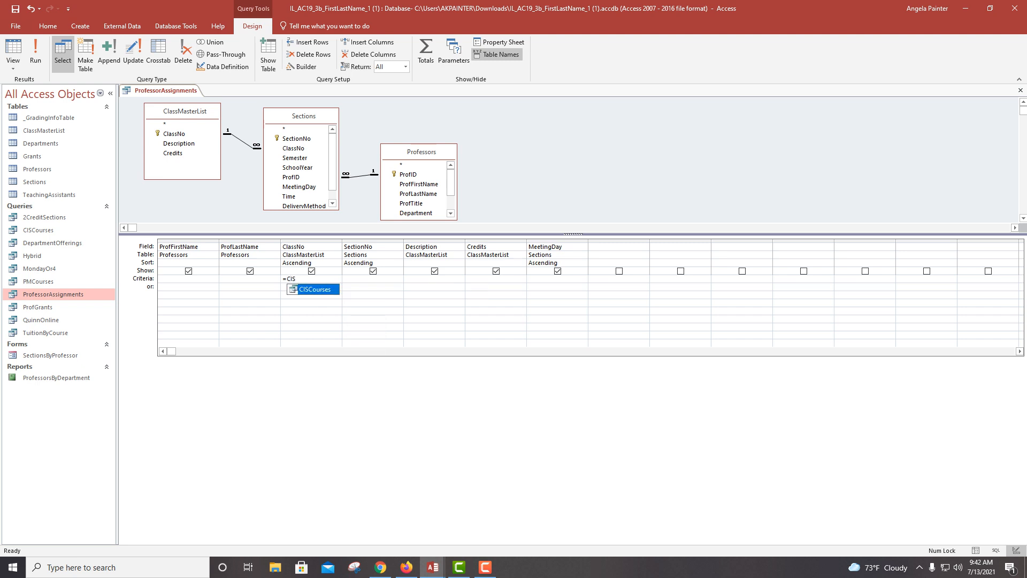
pyautogui.write('162')
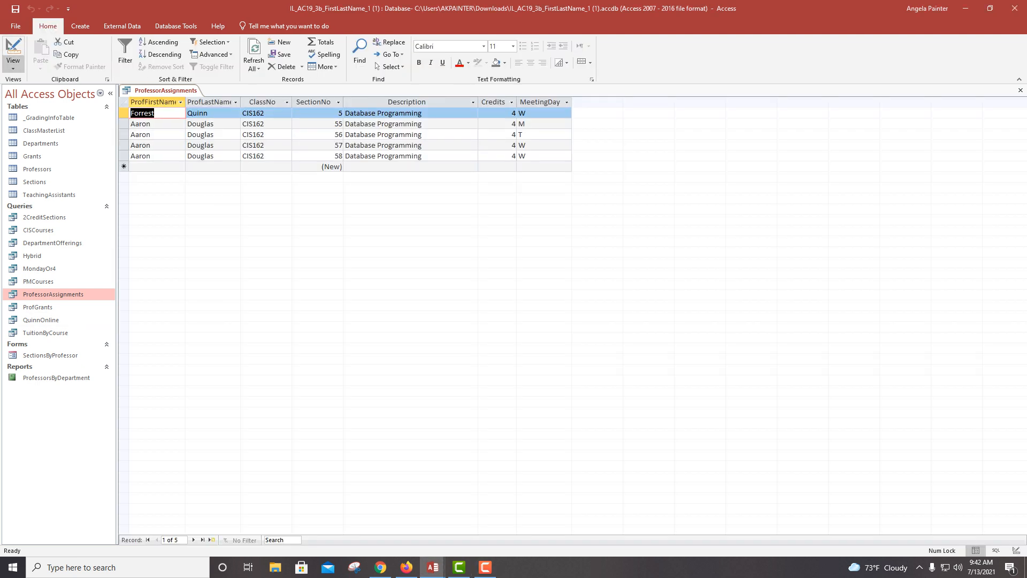
# Step: Show the ProfessorAssignments query in Datasheet View and examine the ClassNo value of each record
pyautogui.click(13, 63)
pyautogui.click(45, 134)
pyautogui.press('Tab')
pyautogui.press('Tab')
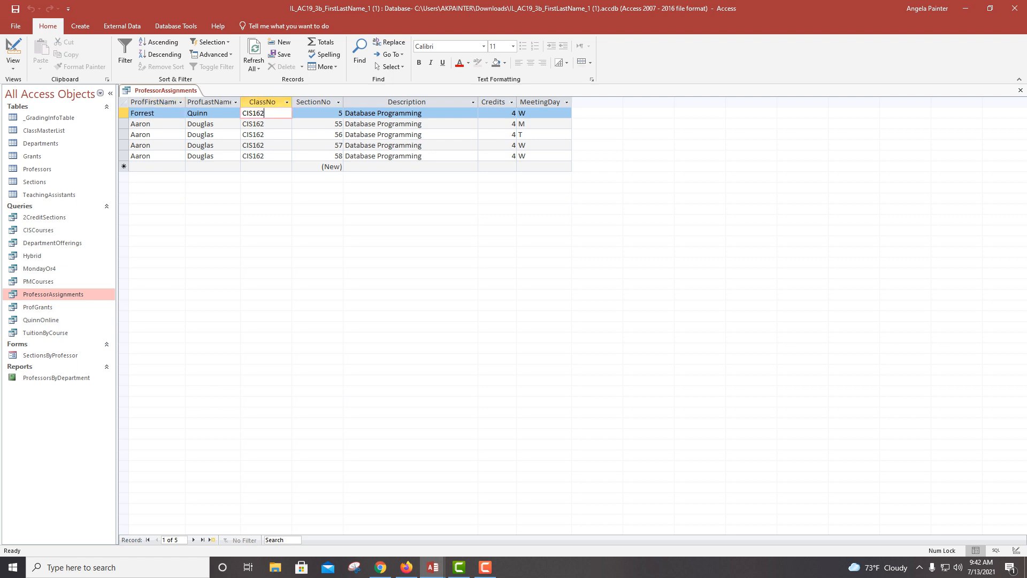
pyautogui.press('Down')
pyautogui.press('Down')
pyautogui.press('Down')
pyautogui.press('Down')
pyautogui.press('Up')
pyautogui.press('Up')
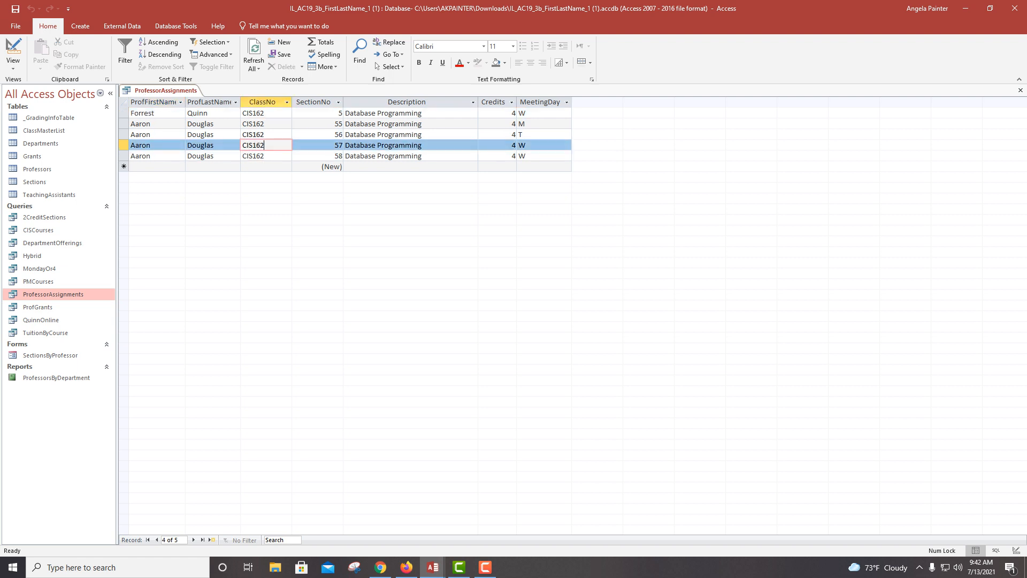
pyautogui.press('Up')
pyautogui.press('Up')
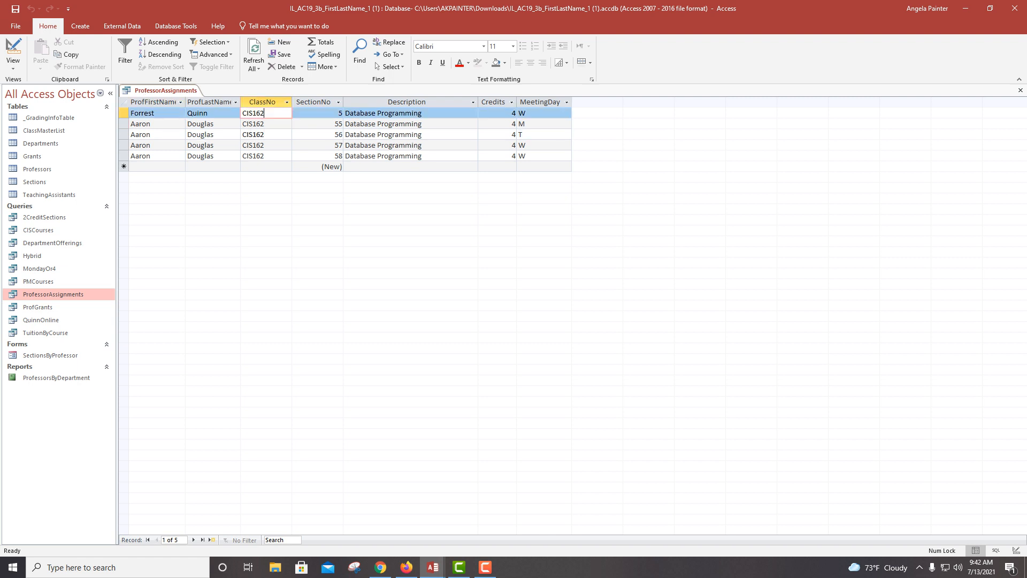
pyautogui.press('Down')
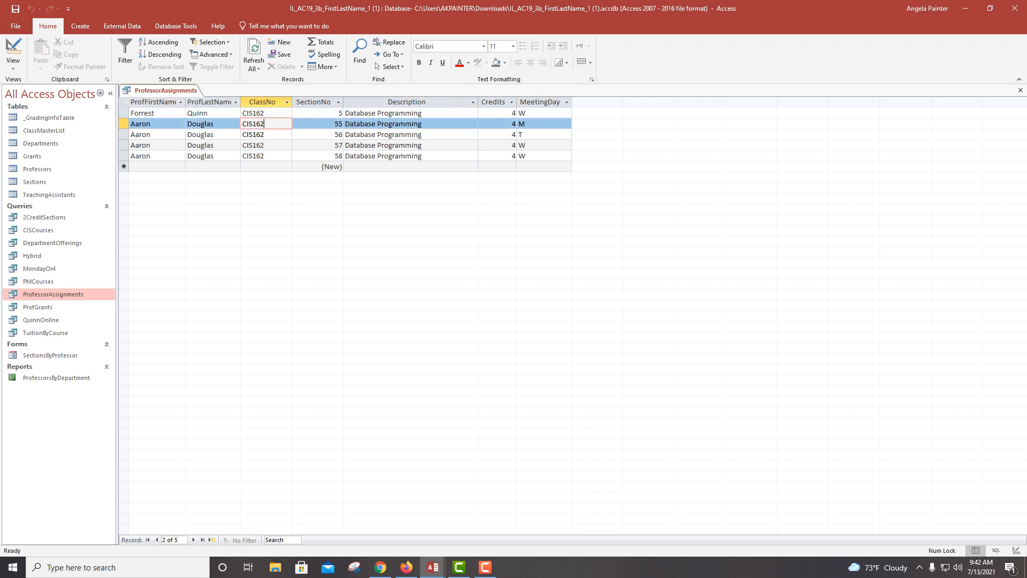
pyautogui.press('Up')
pyautogui.press('Down')
pyautogui.press('Down')
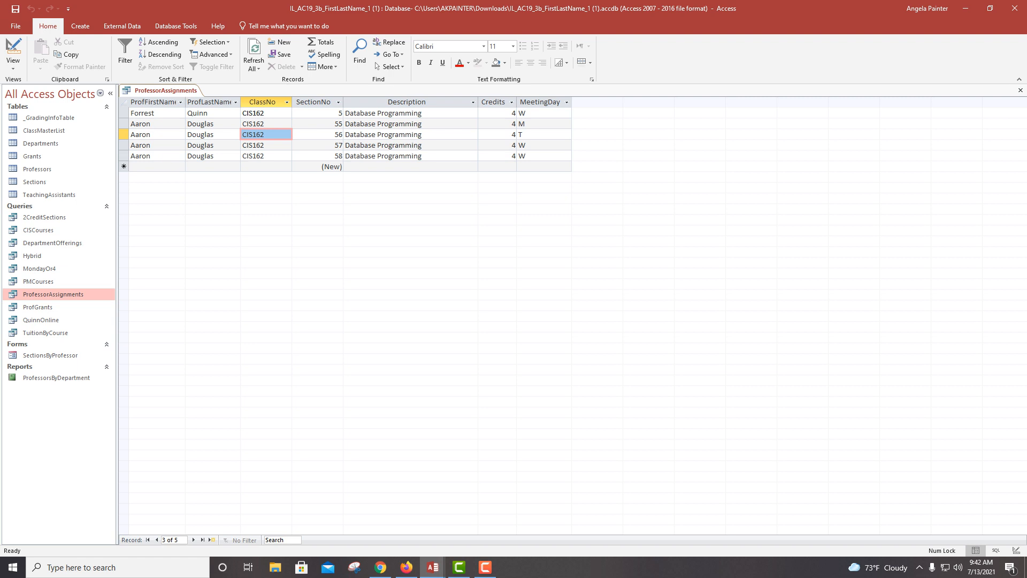
# Step: Save the ProfessorAssignments query, and close it after rechecking it in Design View and Datasheet View
pyautogui.rightClick(185, 91)
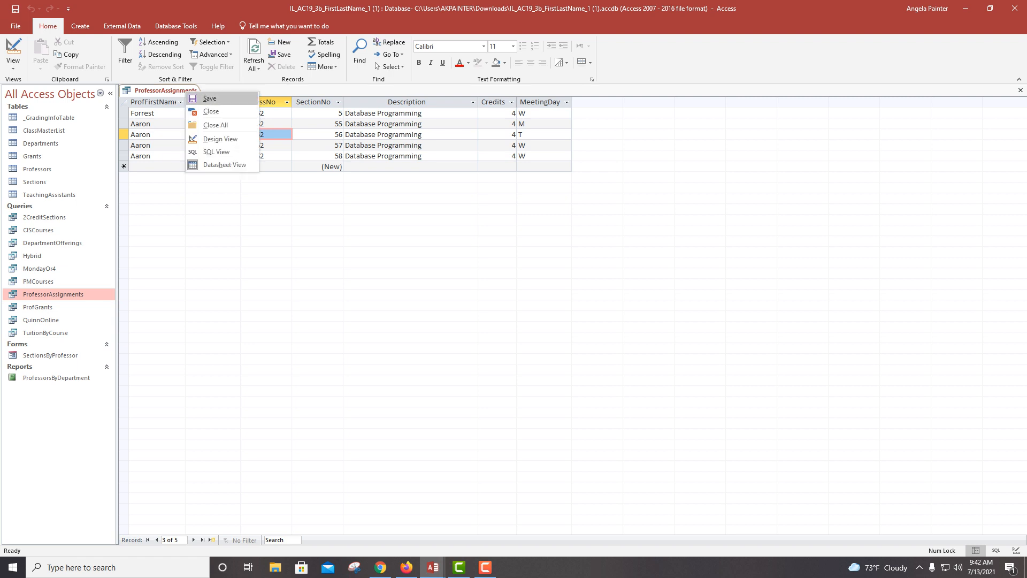
pyautogui.click(210, 99)
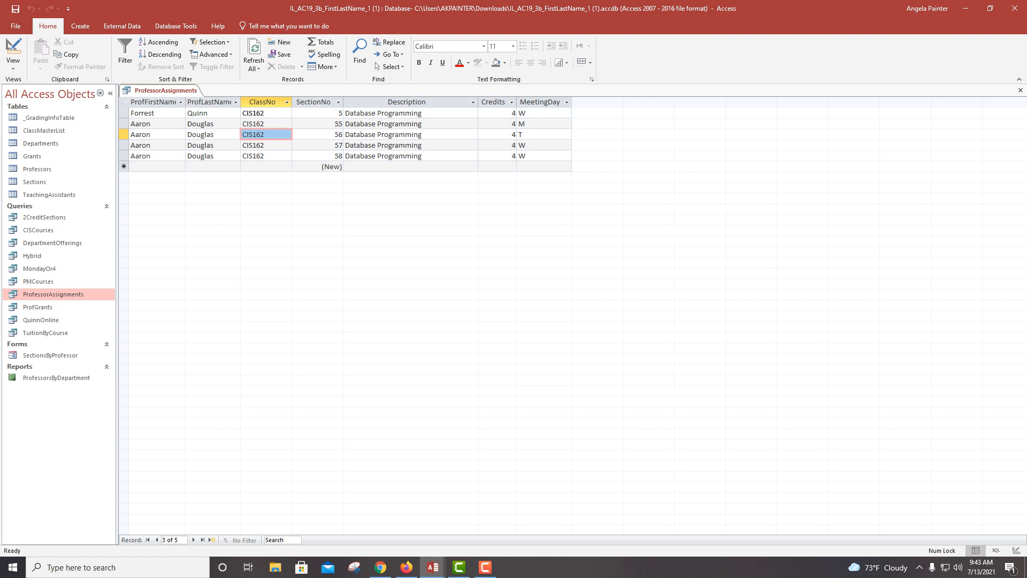
pyautogui.click(13, 68)
pyautogui.click(32, 132)
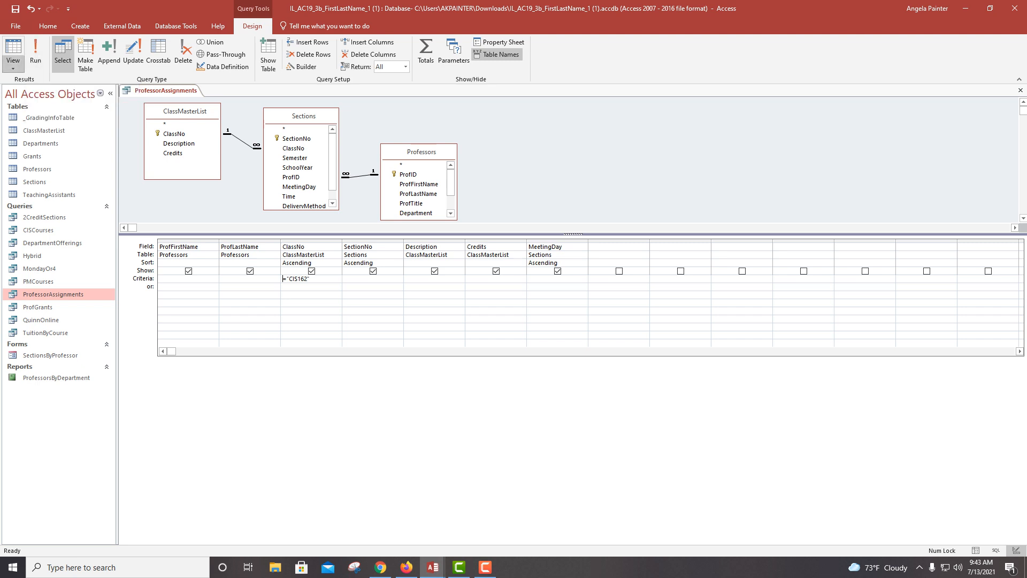
pyautogui.click(13, 62)
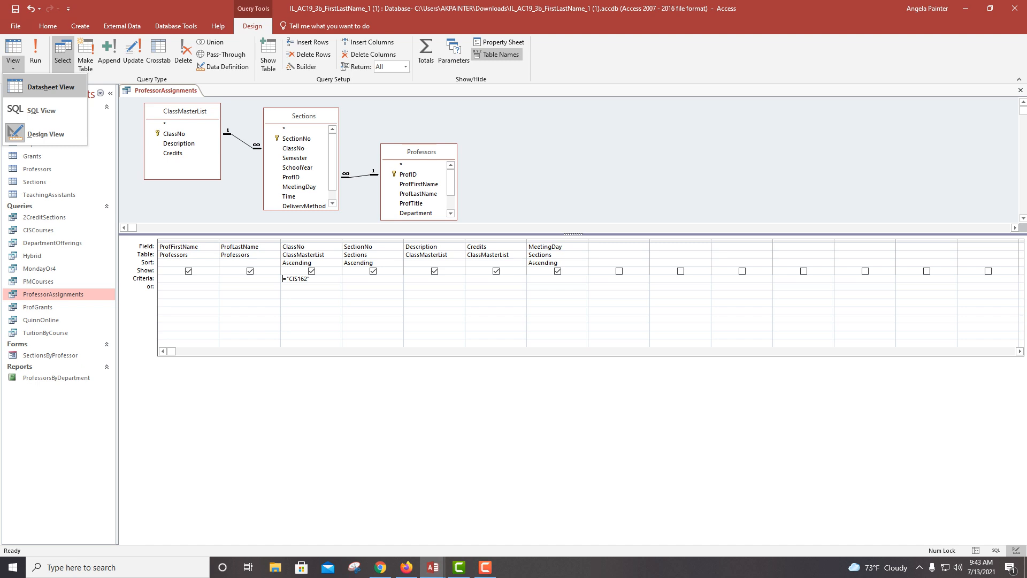
pyautogui.click(51, 87)
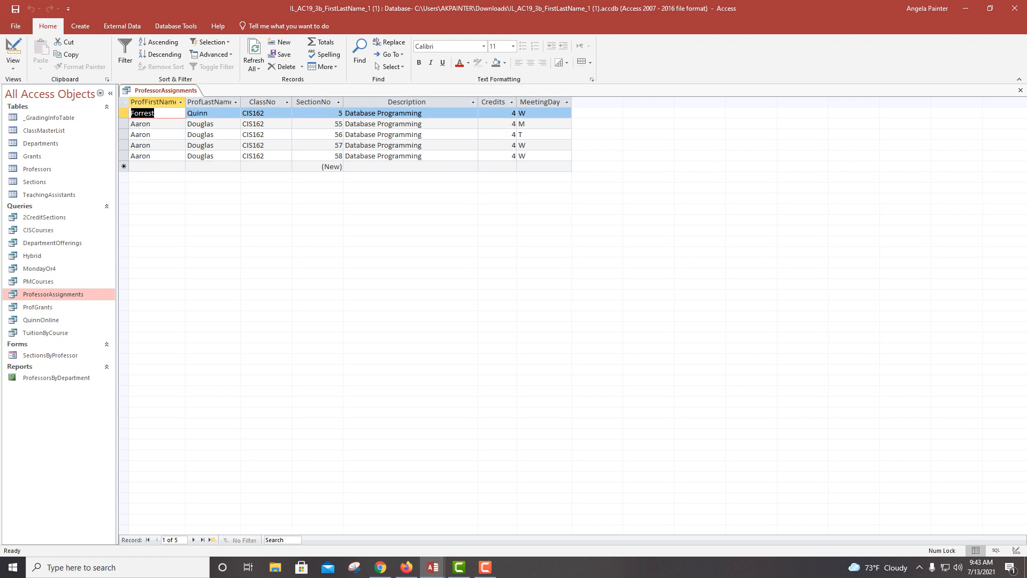
pyautogui.rightClick(179, 90)
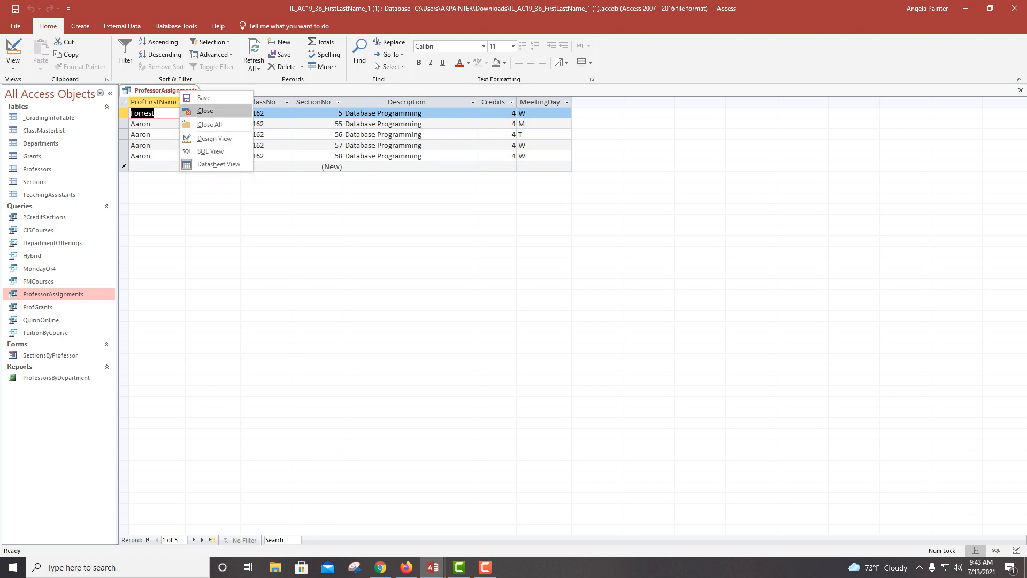
pyautogui.click(204, 111)
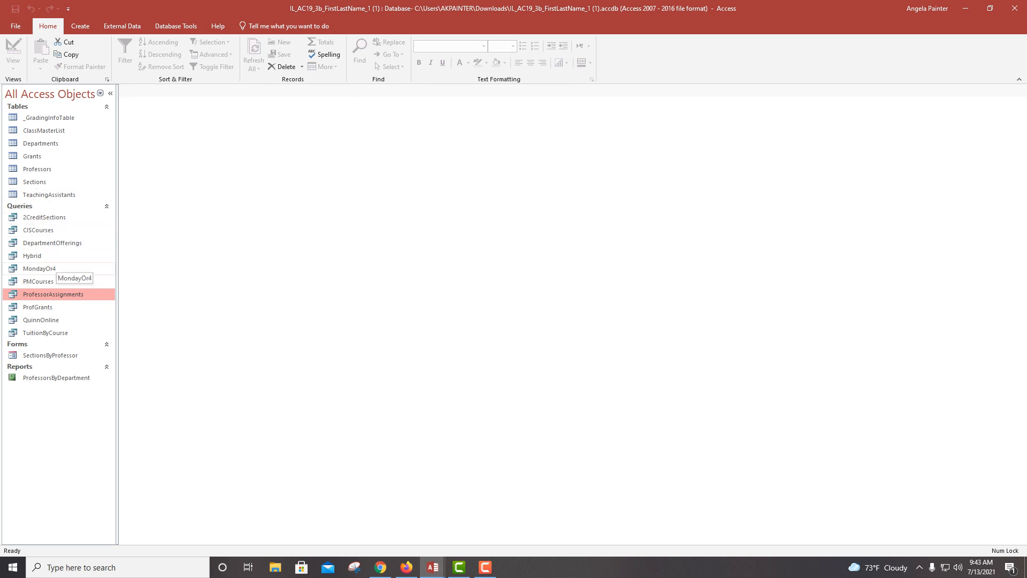
pyautogui.rightClick(55, 269)
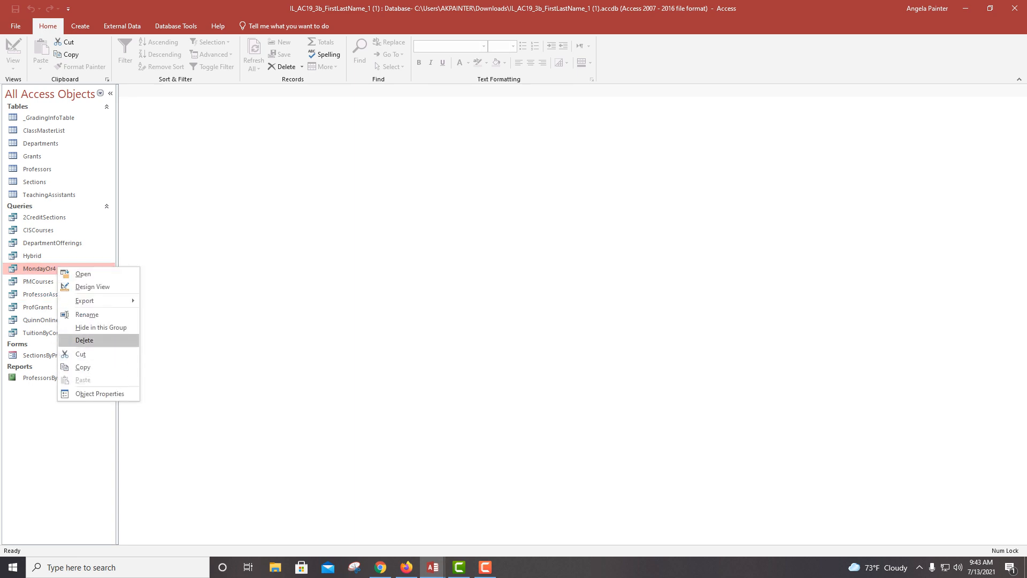
pyautogui.click(84, 341)
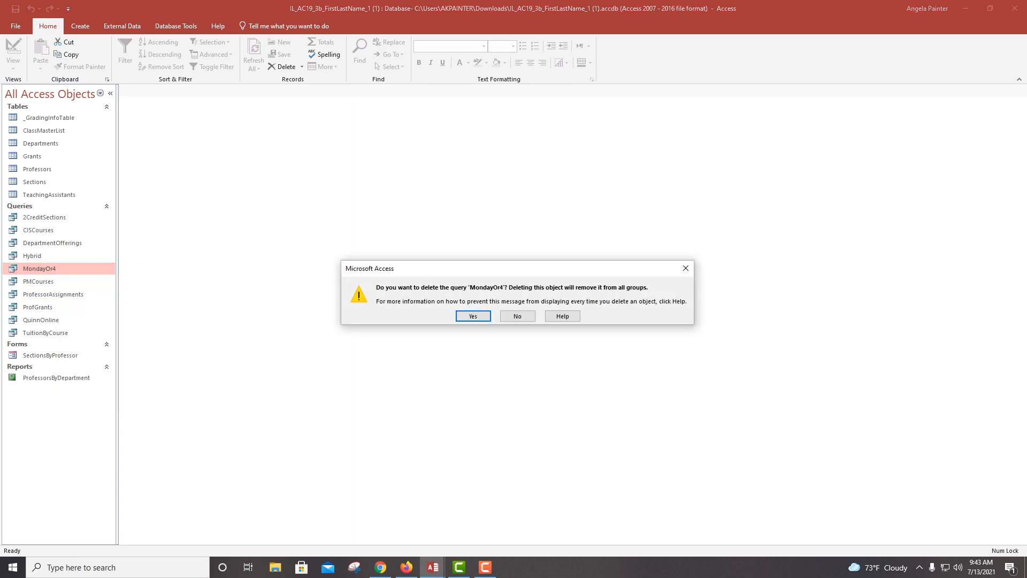
pyautogui.press('Return')
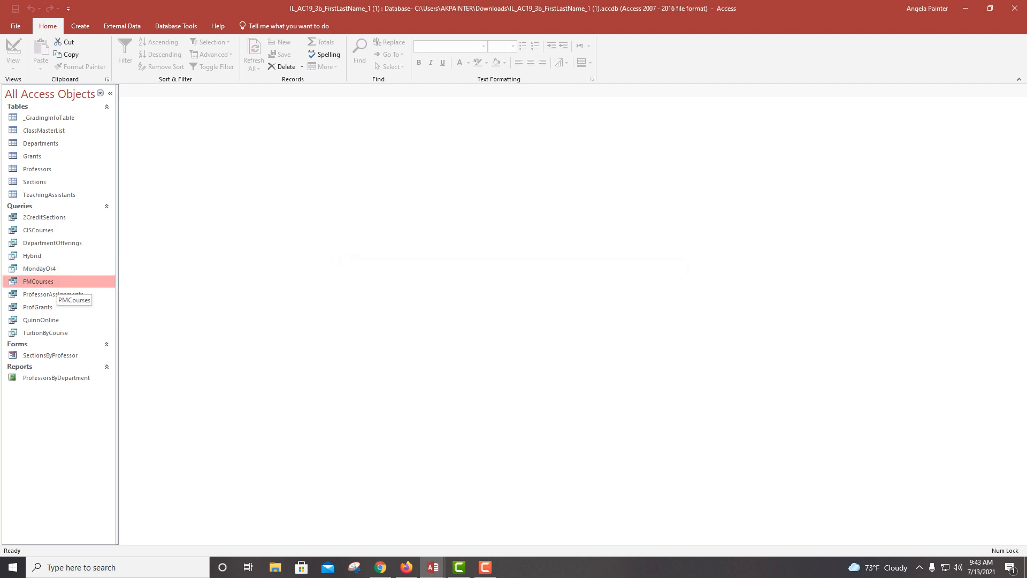
# Step: Open the MondayOr4 query in Design View and enter =4 as the criterion for the Credits field
pyautogui.rightClick(63, 269)
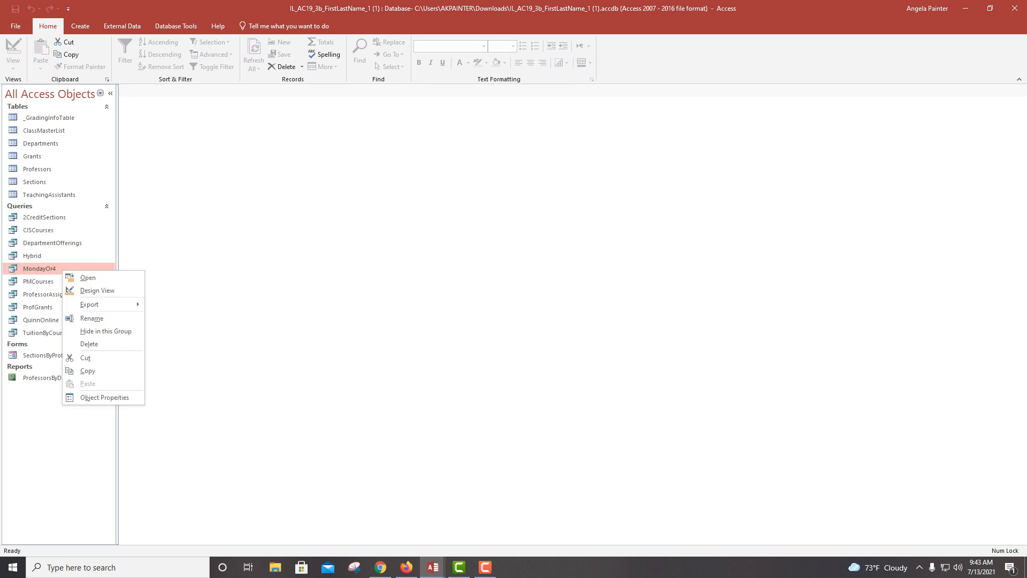
pyautogui.press('Down')
pyautogui.press('Down')
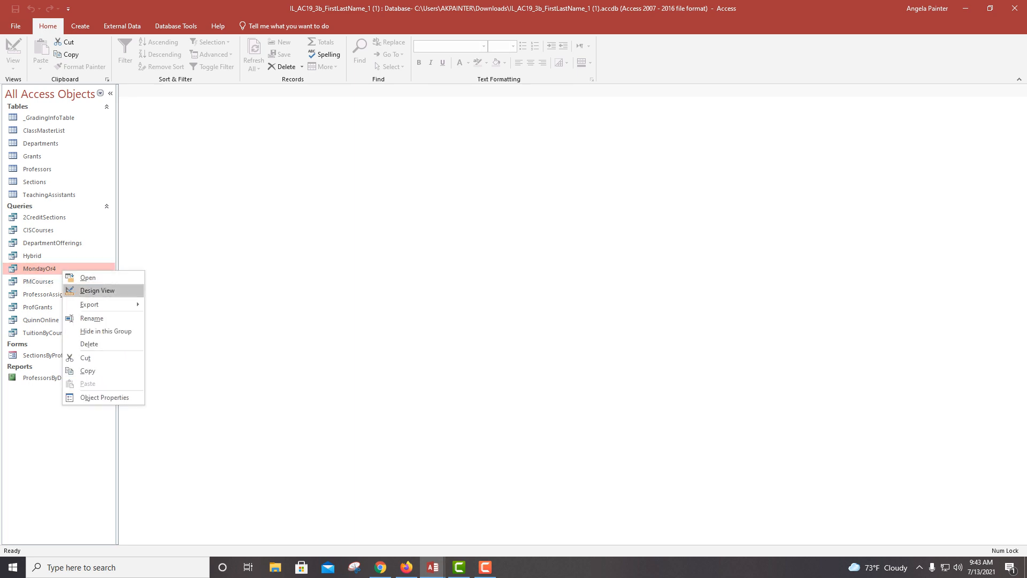
pyautogui.press('Return')
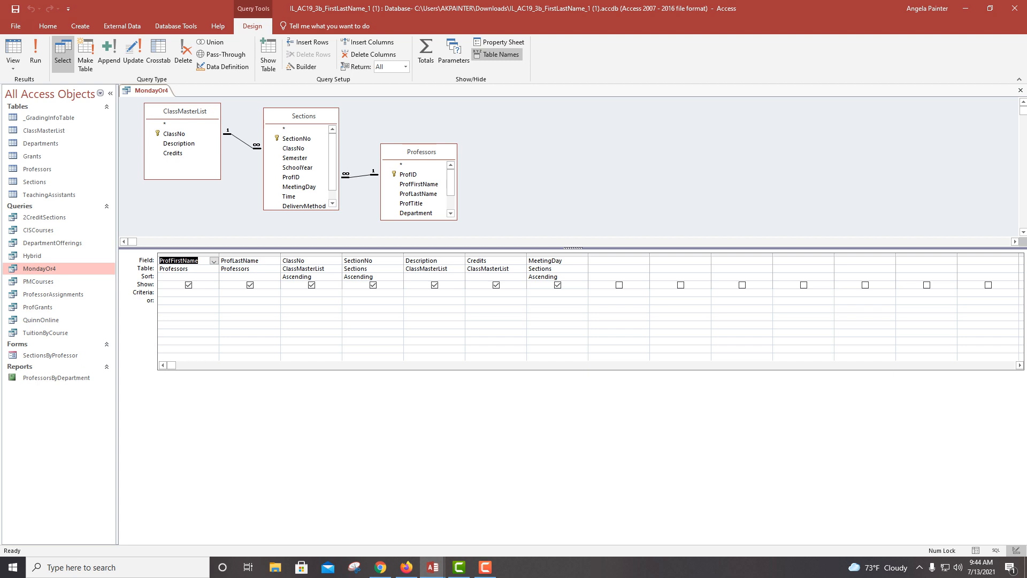
pyautogui.click(522, 261)
pyautogui.click(467, 292)
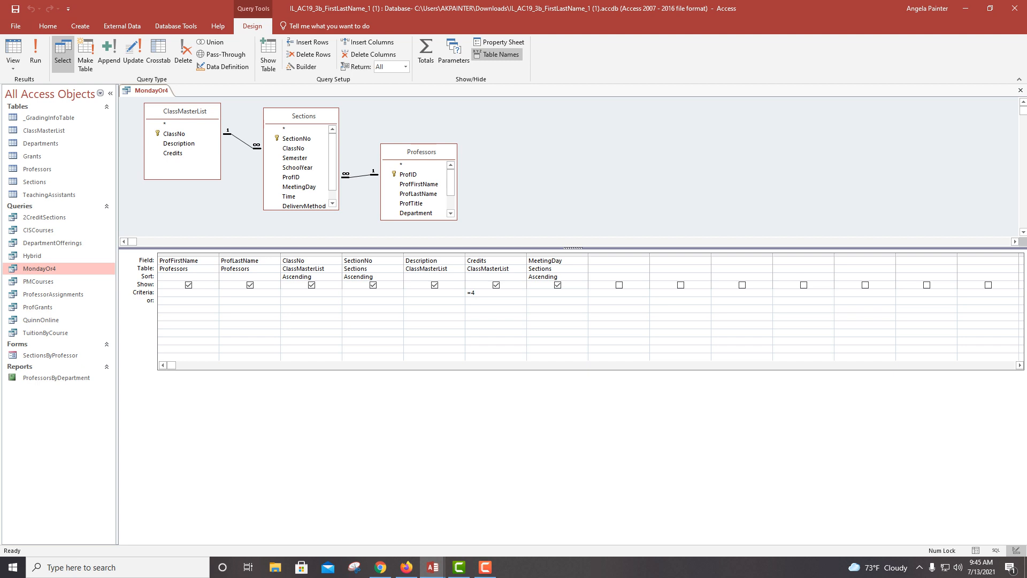
# Step: Enter ="M" for the MeetingDay field on the or row, one row below the Credits criterion
pyautogui.click(567, 261)
pyautogui.click(529, 300)
pyautogui.write('M')
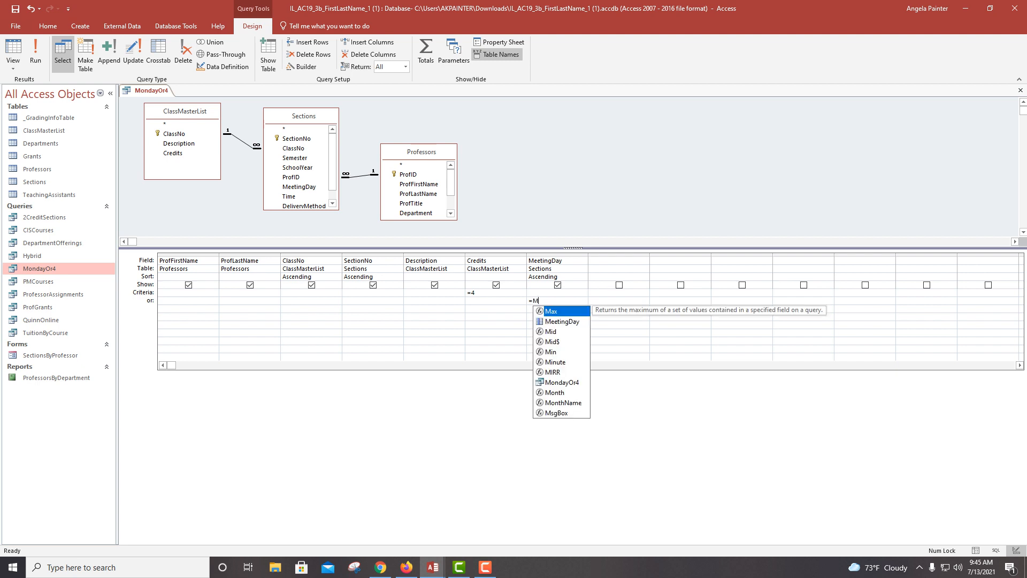
pyautogui.press('Escape')
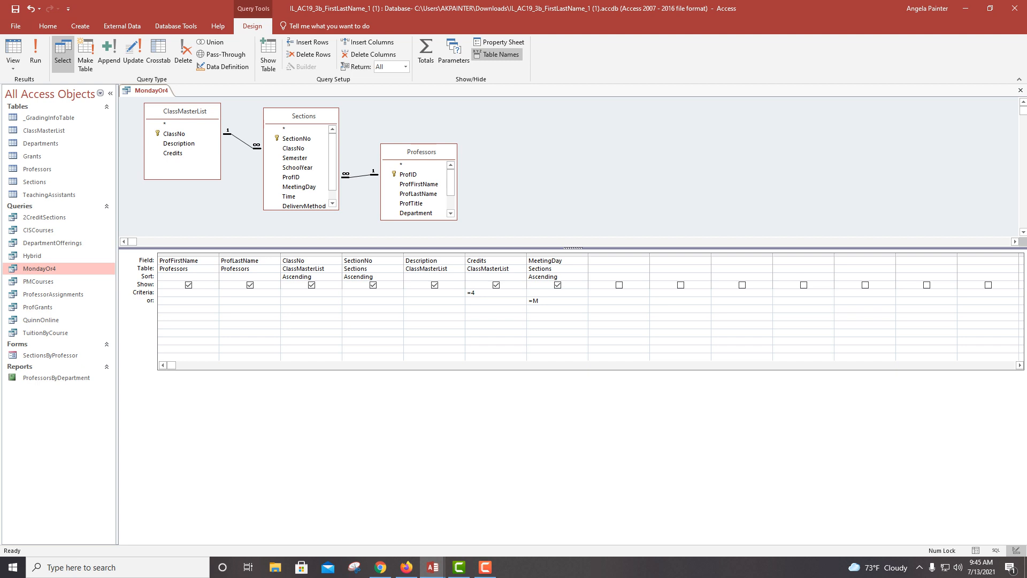
pyautogui.click(475, 293)
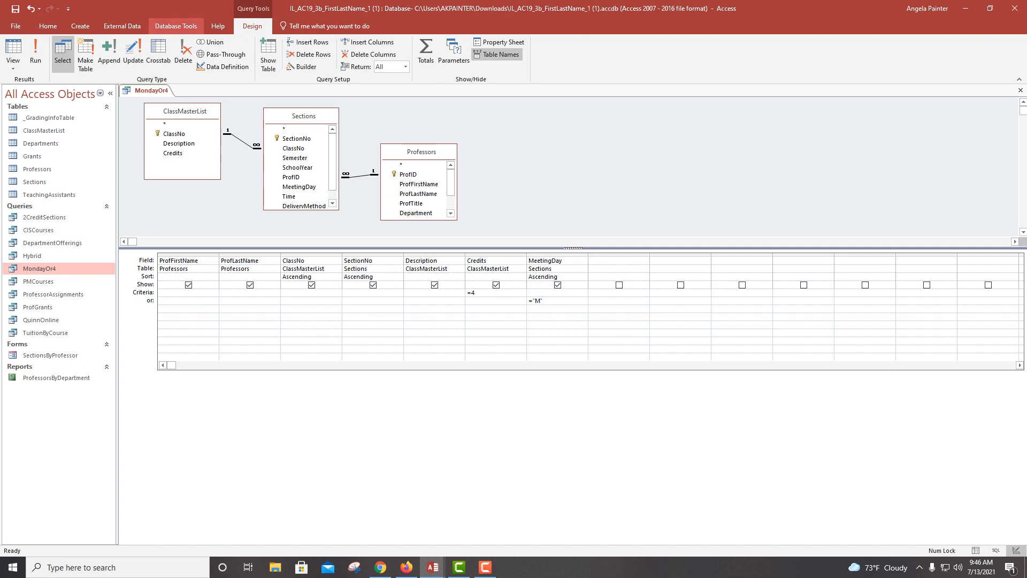
# Step: Run the MondayOr4 query and examine the Credits and MeetingDay values of the resulting records
pyautogui.click(35, 53)
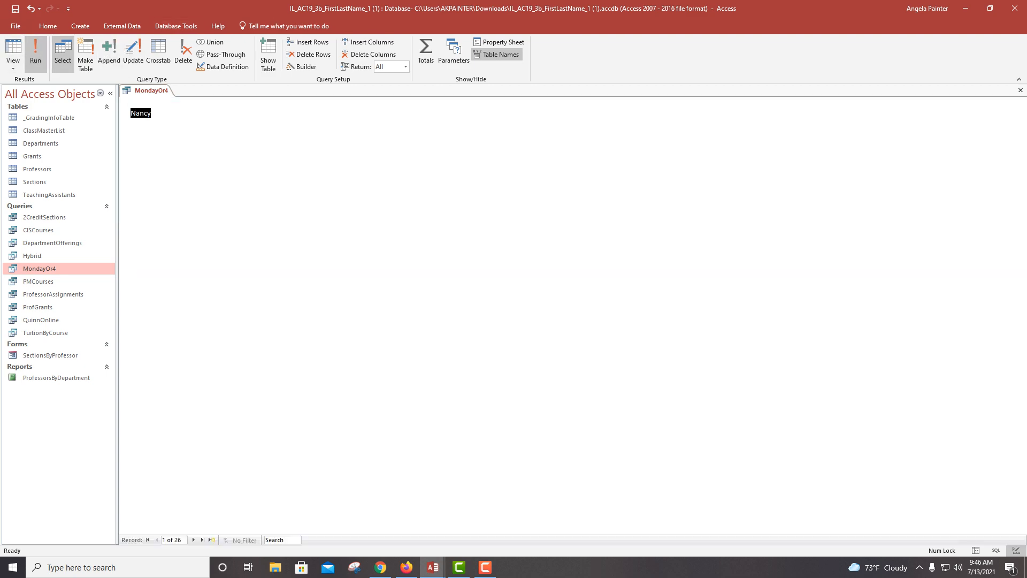
pyautogui.click(13, 63)
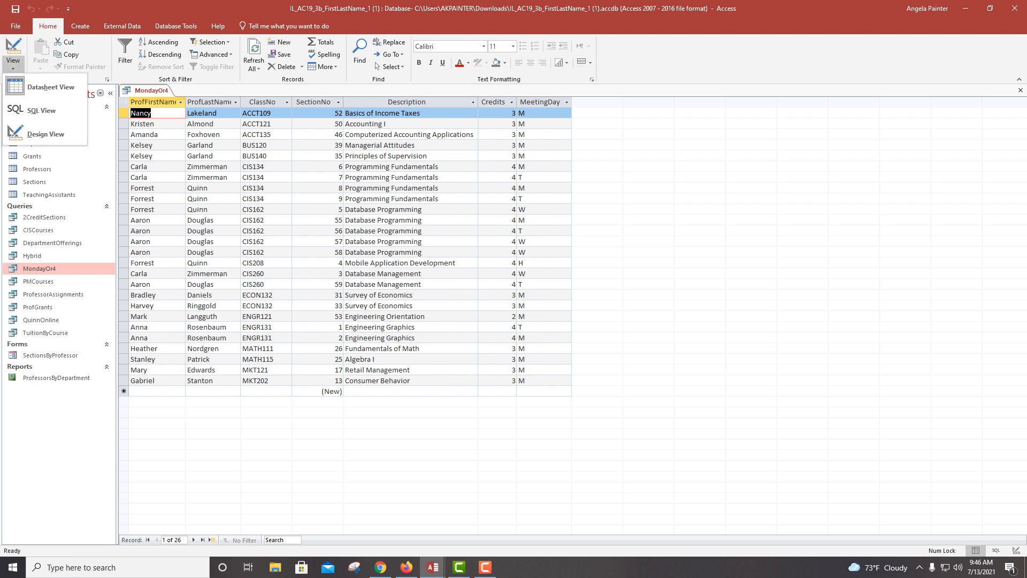
pyautogui.click(51, 86)
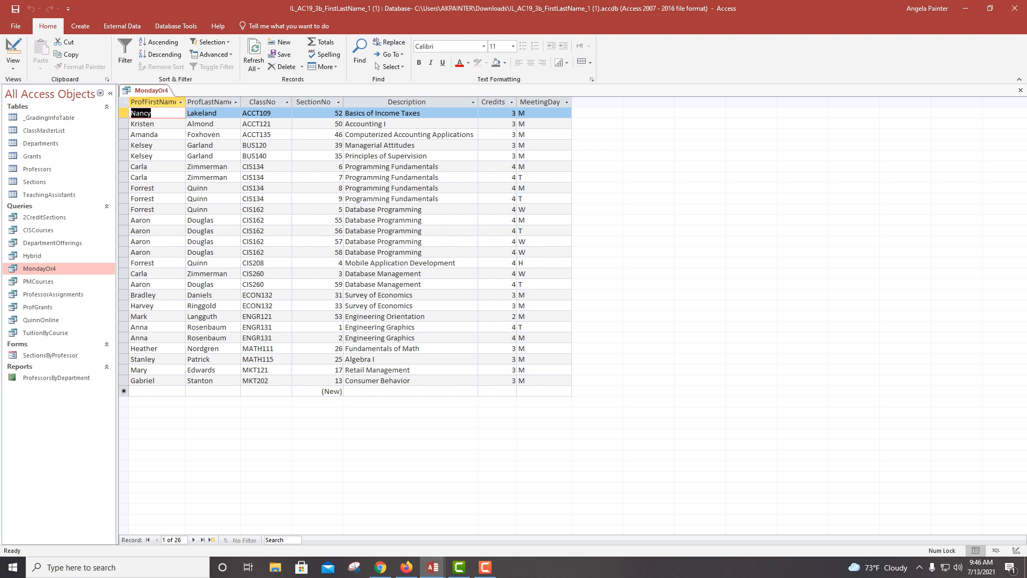
pyautogui.click(512, 166)
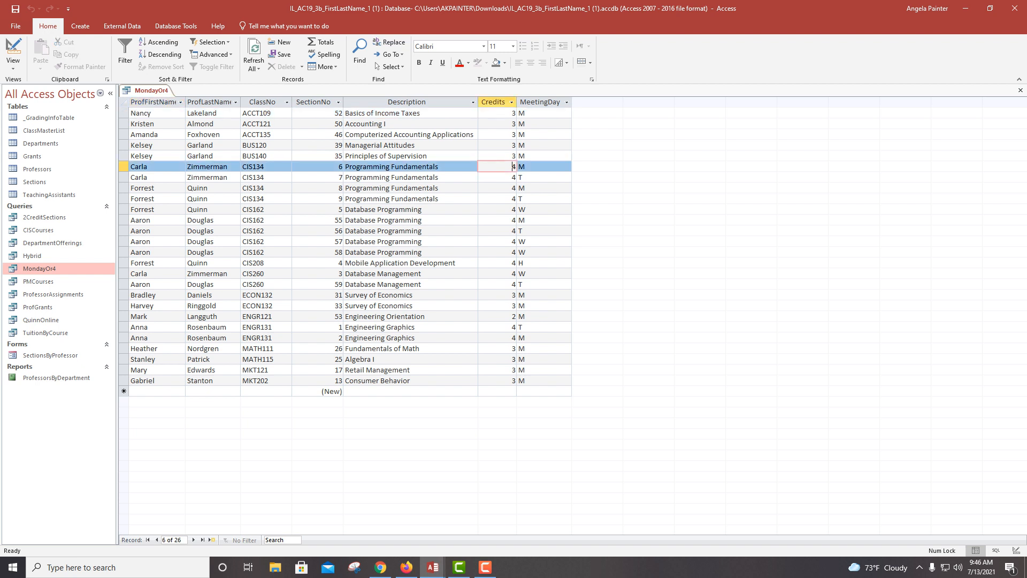
pyautogui.click(529, 113)
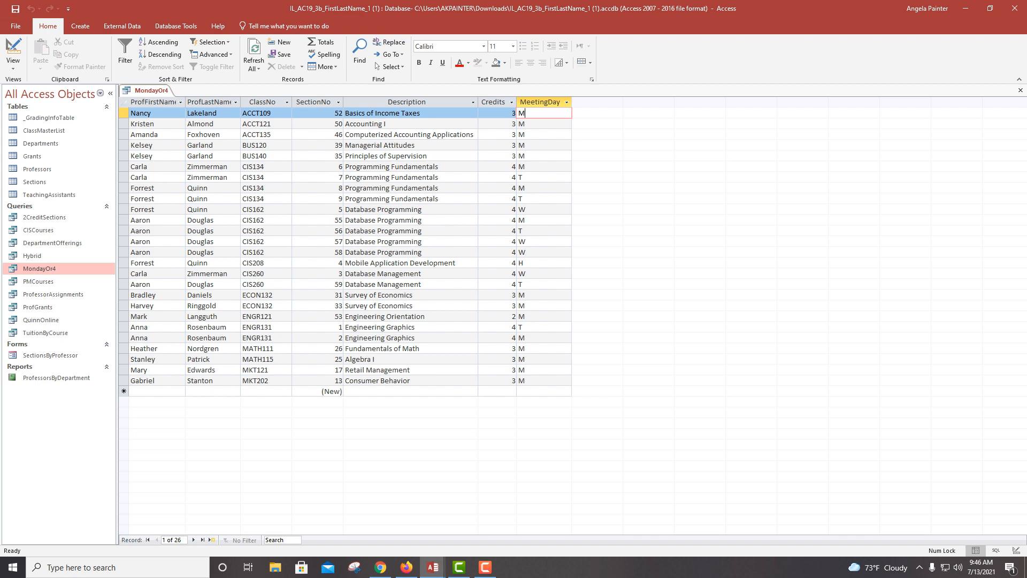
pyautogui.click(512, 316)
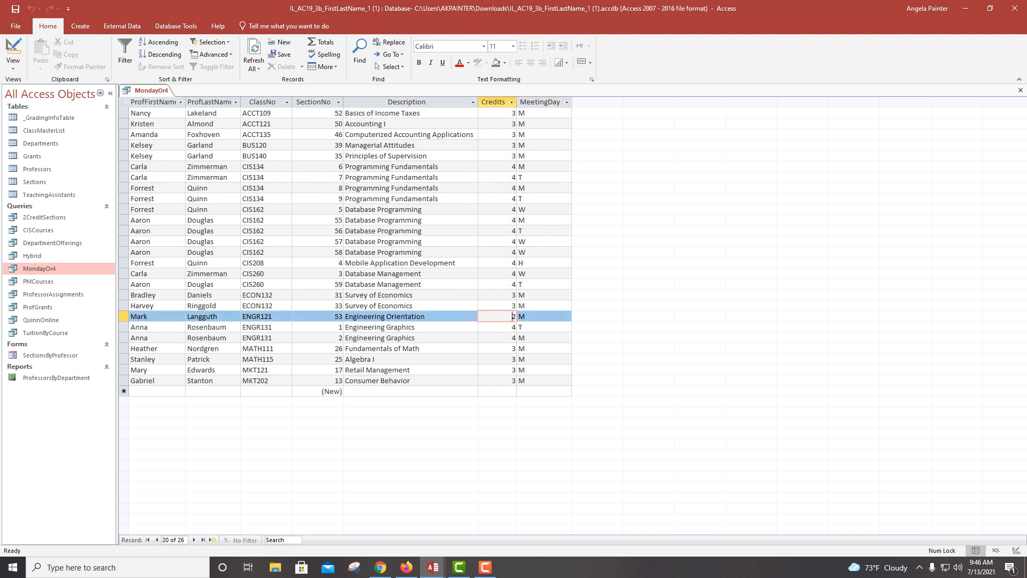
pyautogui.click(512, 306)
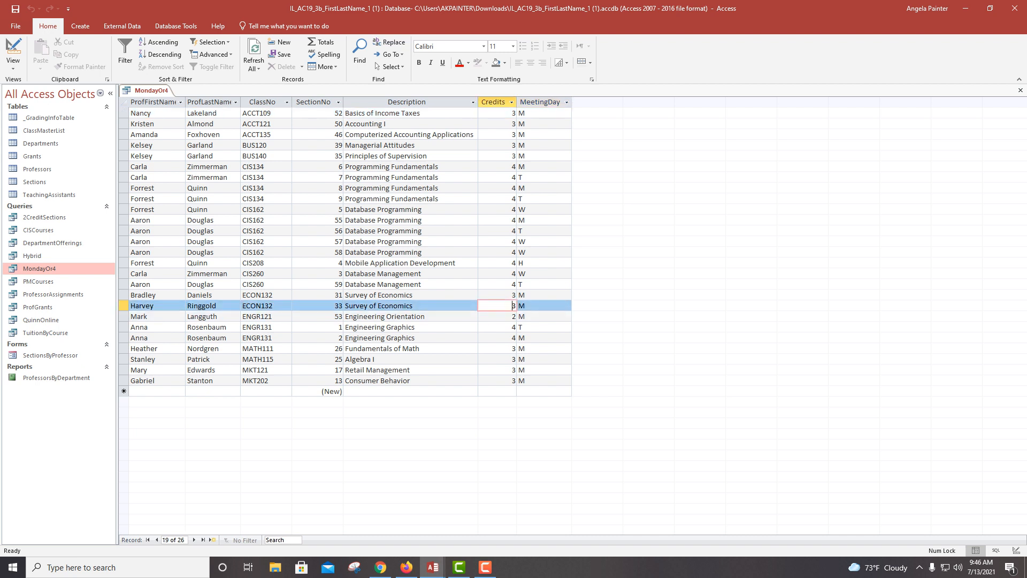
pyautogui.click(518, 188)
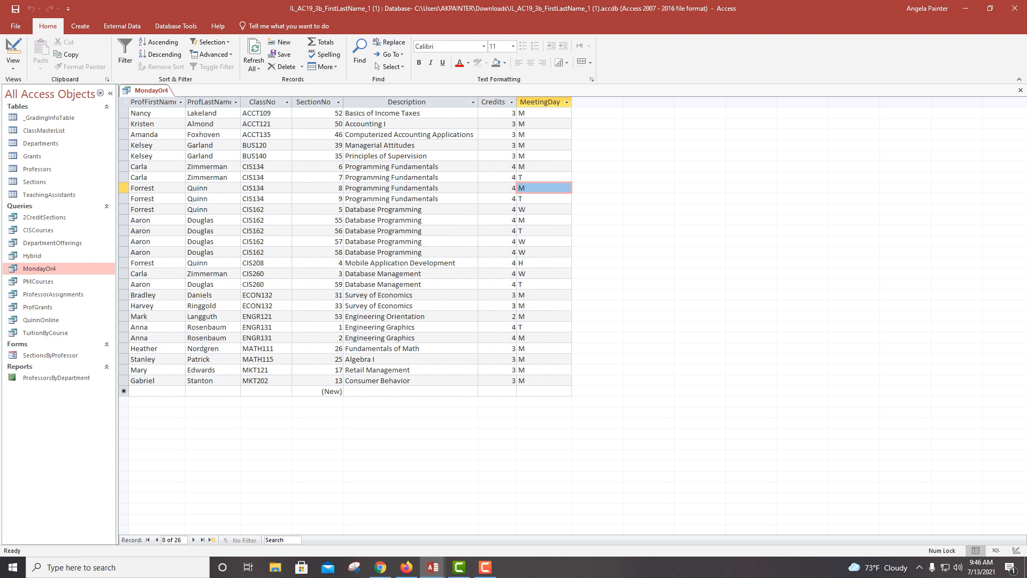
# Step: Save and close the MondayOr4 query
pyautogui.rightClick(139, 91)
pyautogui.click(160, 100)
pyautogui.rightClick(160, 91)
pyautogui.click(187, 112)
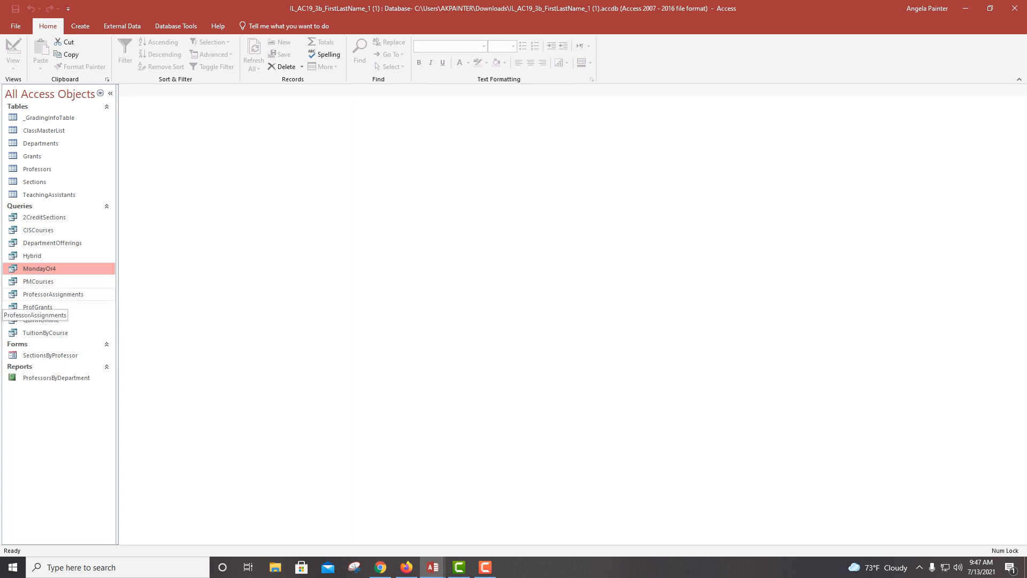
# Step: Open the DepartmentOfferings query in Design View and add the DeliveryMethod field from the Sections table after Time
pyautogui.rightClick(55, 244)
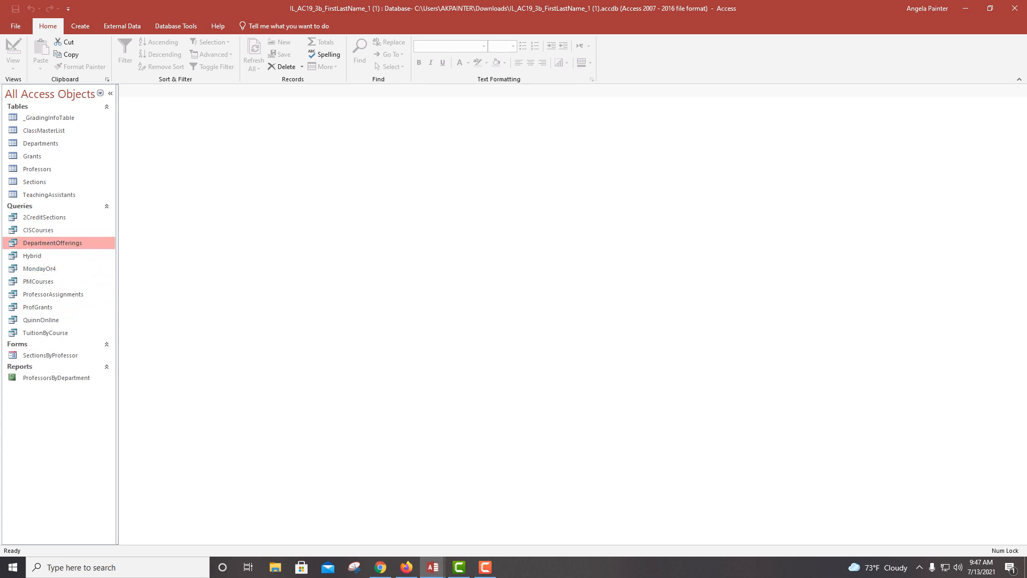
pyautogui.click(89, 264)
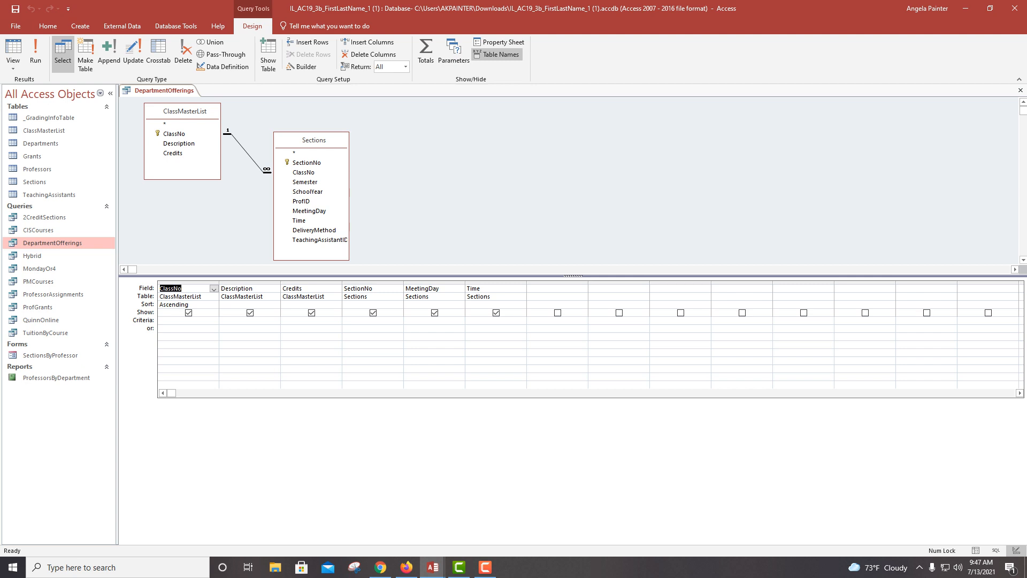
pyautogui.click(274, 289)
pyautogui.click(485, 568)
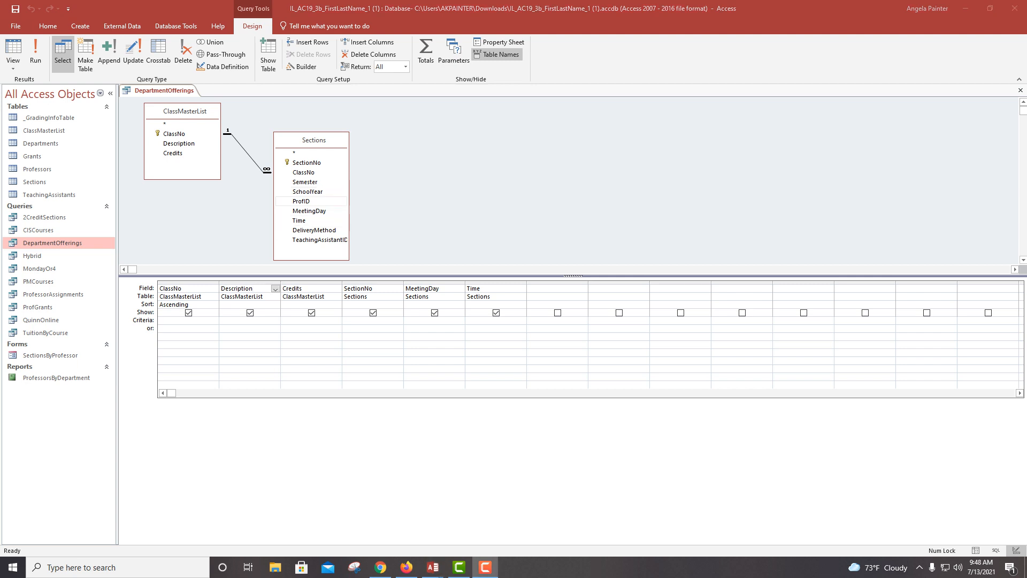
pyautogui.click(314, 230)
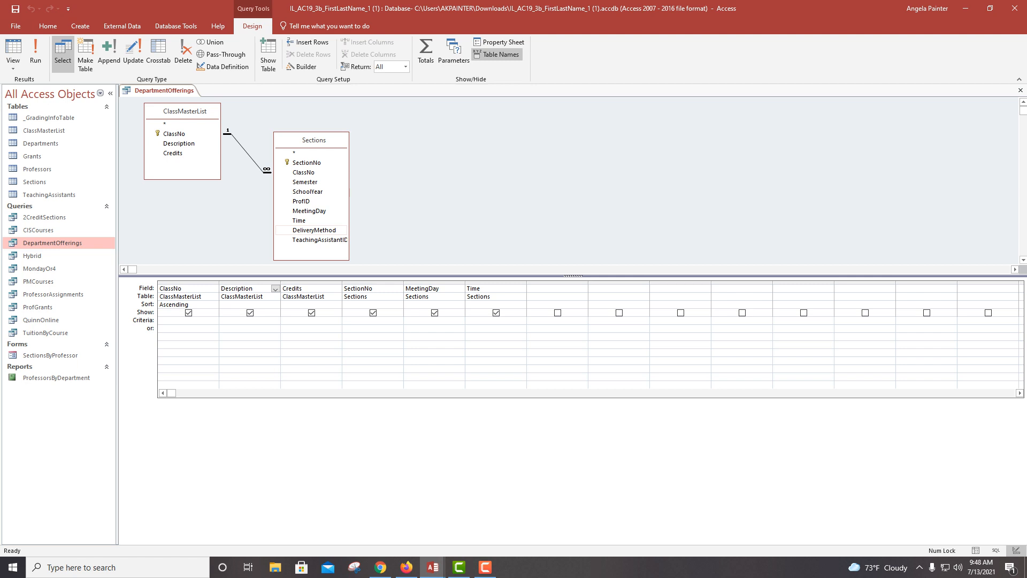
pyautogui.click(314, 230)
pyautogui.doubleClick(314, 230)
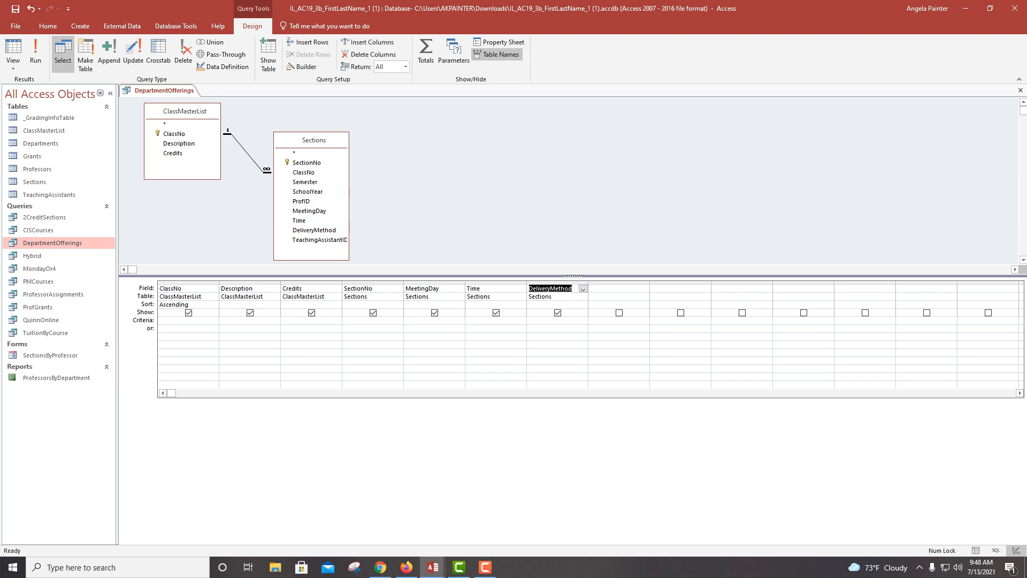
# Step: Move the DeliveryMethod column in the DepartmentOfferings design grid between the Description and Credits columns
pyautogui.click(221, 352)
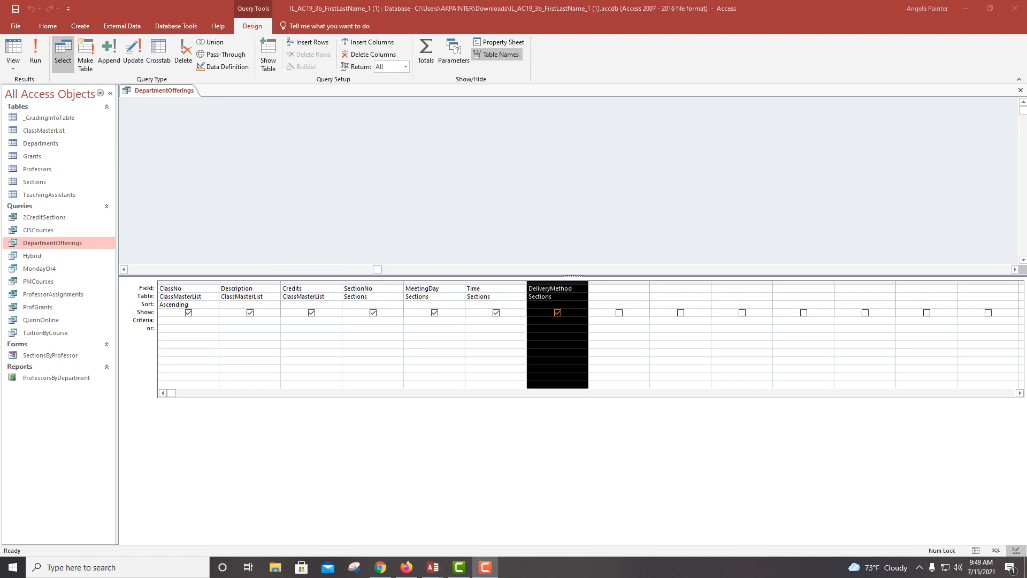
pyautogui.moveTo(558, 282); pyautogui.dragTo(552, 282)
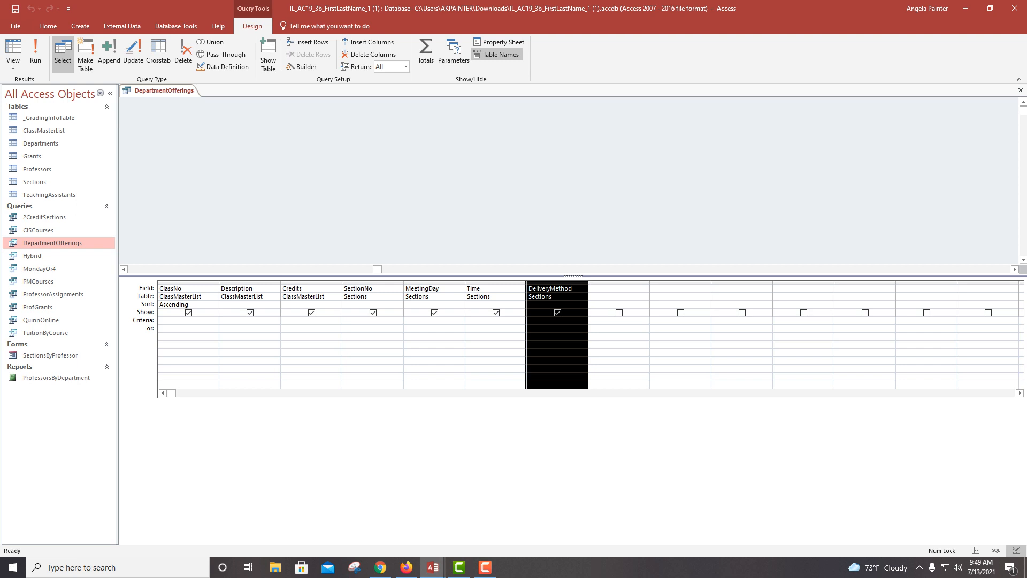
pyautogui.moveTo(526, 282); pyautogui.dragTo(465, 283)
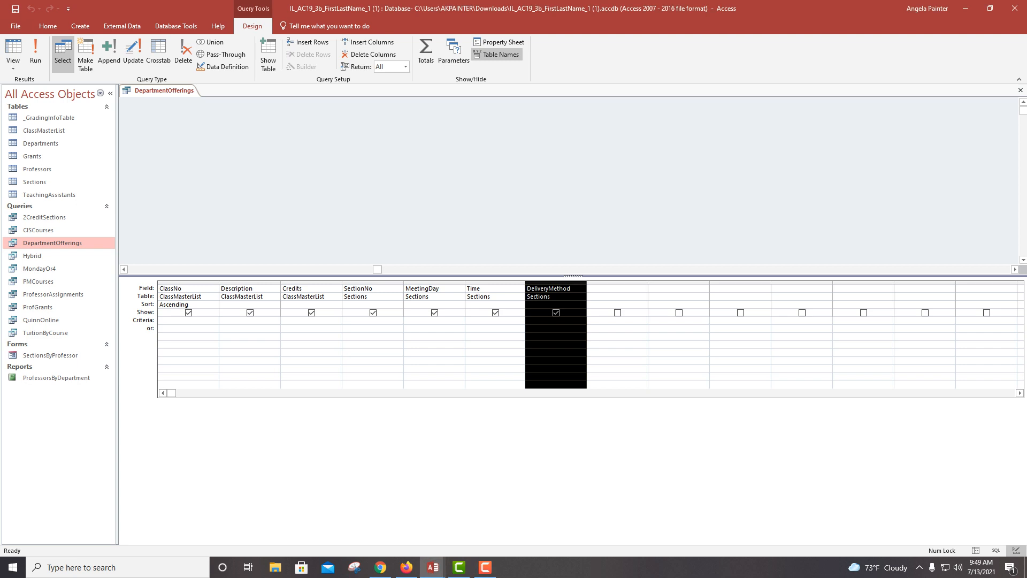
pyautogui.moveTo(556, 282); pyautogui.dragTo(305, 283)
pyautogui.moveTo(305, 283); pyautogui.dragTo(305, 283)
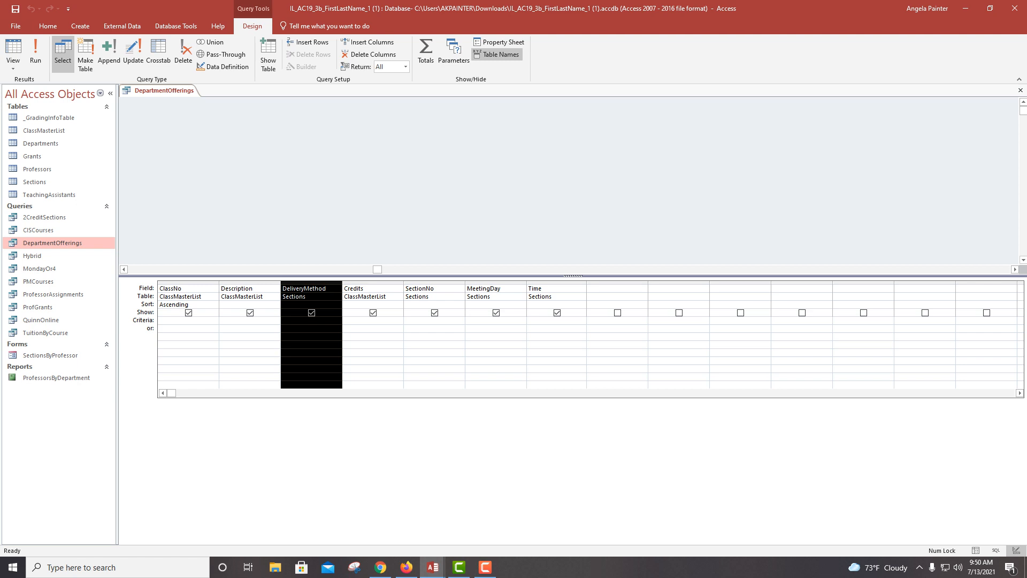
# Step: Enter <3 as the Credits criterion and =3 on the or row below it
pyautogui.click(378, 288)
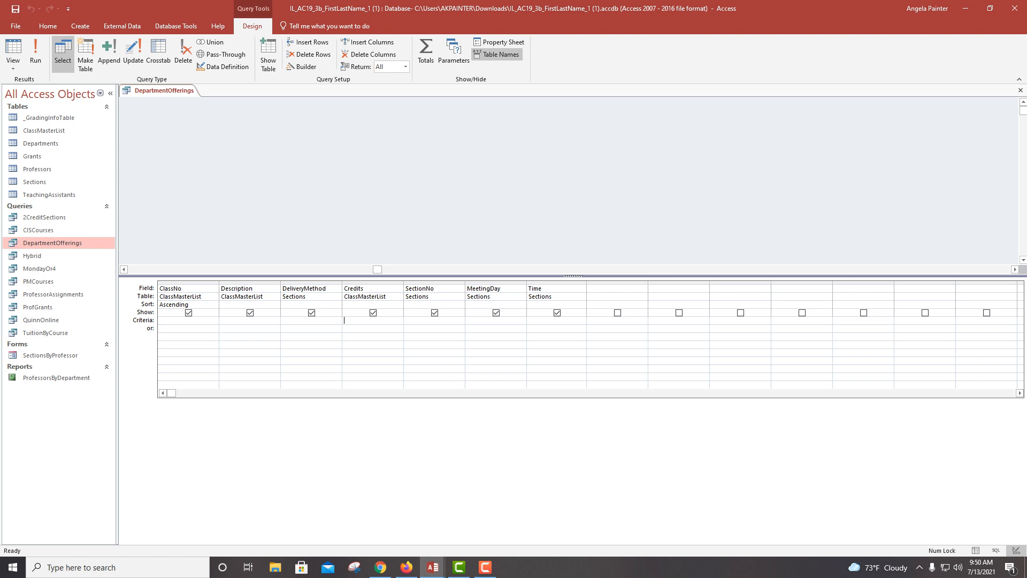
pyautogui.write('<')
pyautogui.write('3')
# Step: Show the DepartmentOfferings query in Datasheet View and examine the Credits values through the last record
pyautogui.click(13, 64)
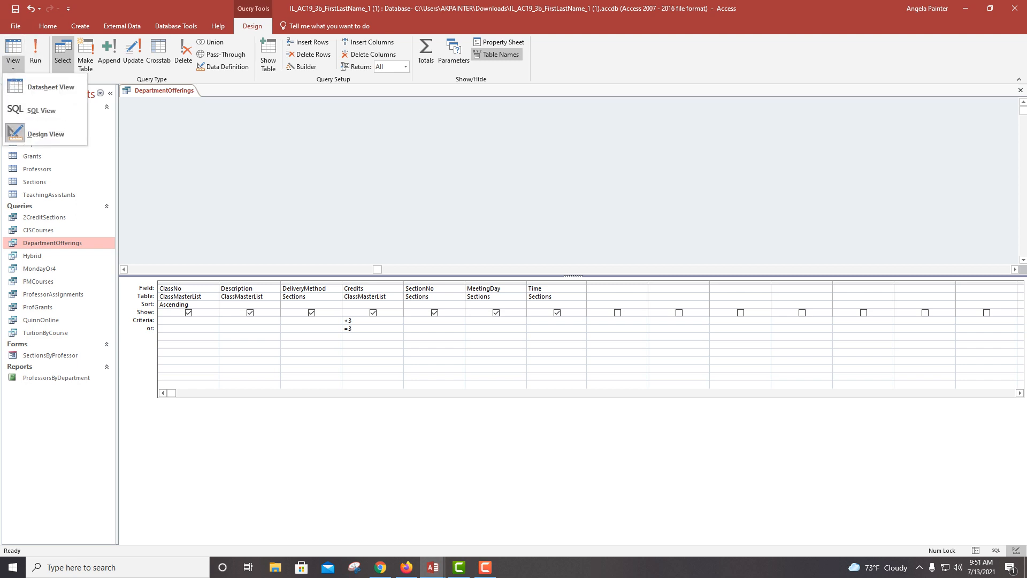
pyautogui.click(50, 86)
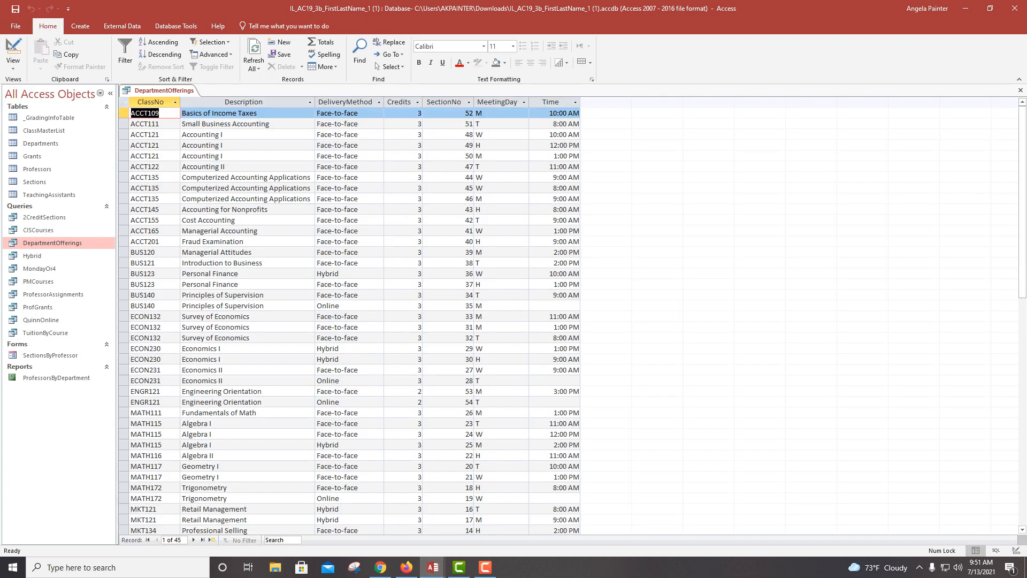
pyautogui.scroll(-4, 353, 321)
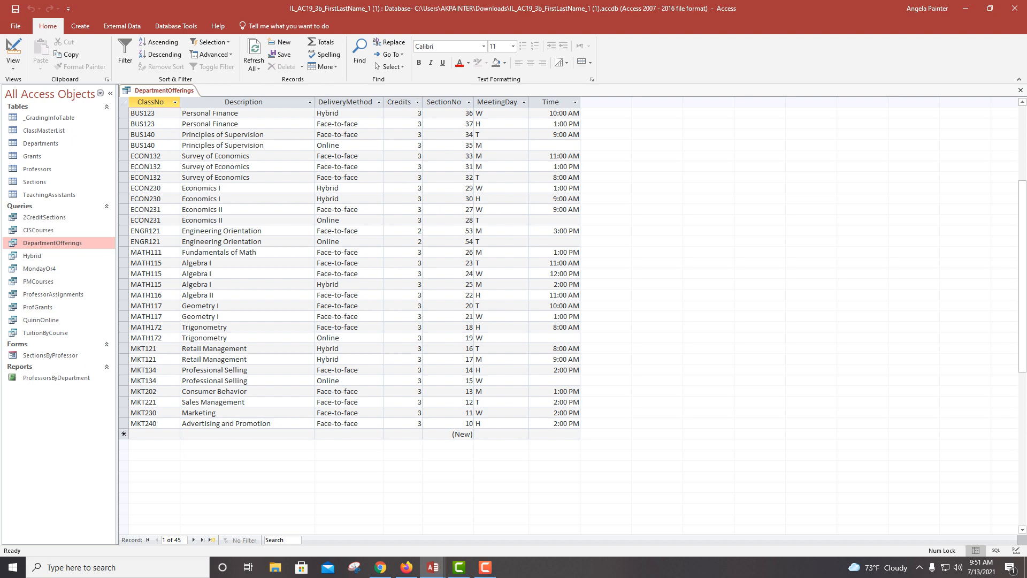
pyautogui.scroll(6, 353, 321)
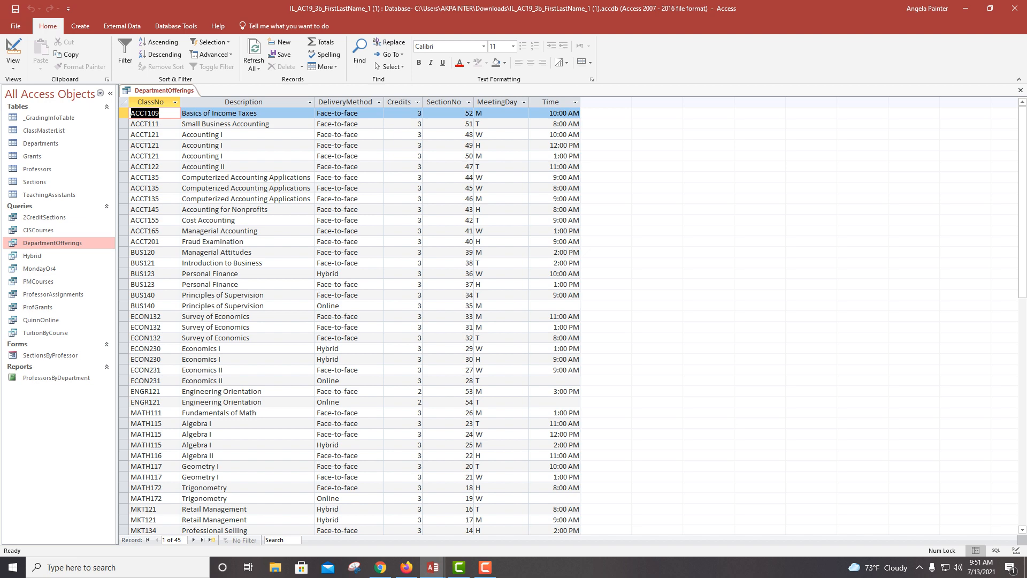
pyautogui.scroll(-4, 354, 321)
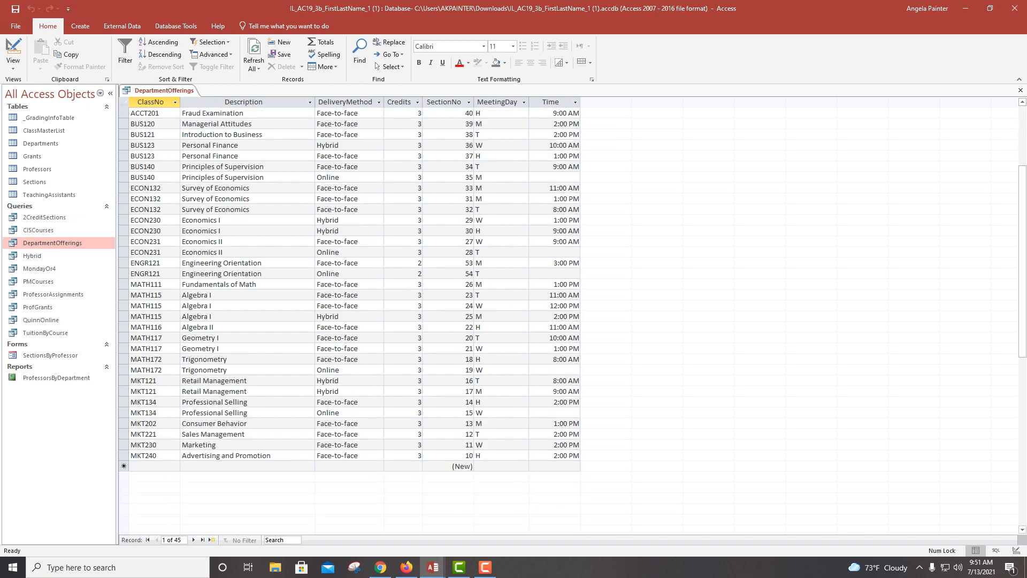
pyautogui.scroll(3, 353, 321)
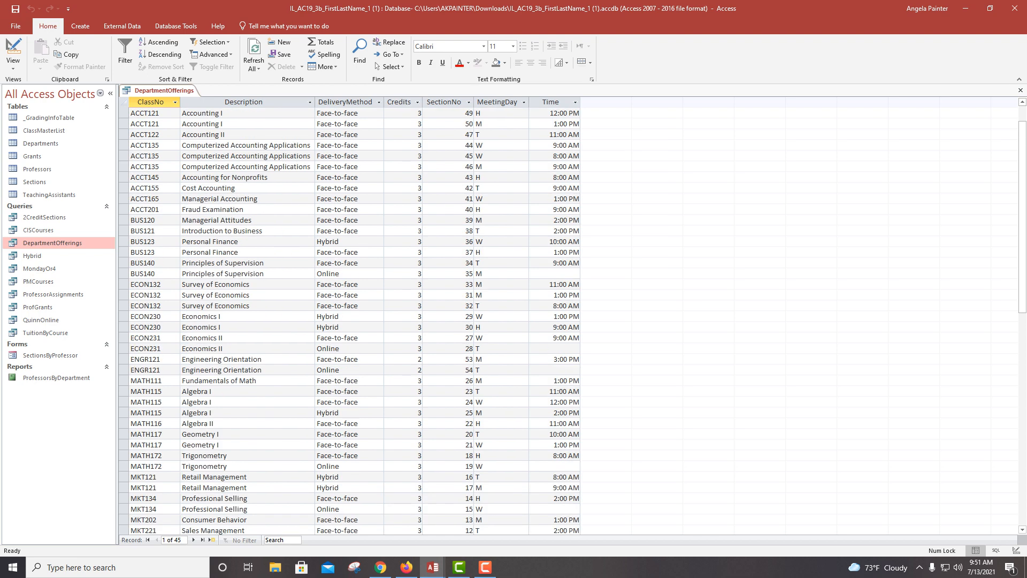
pyautogui.scroll(1, 353, 321)
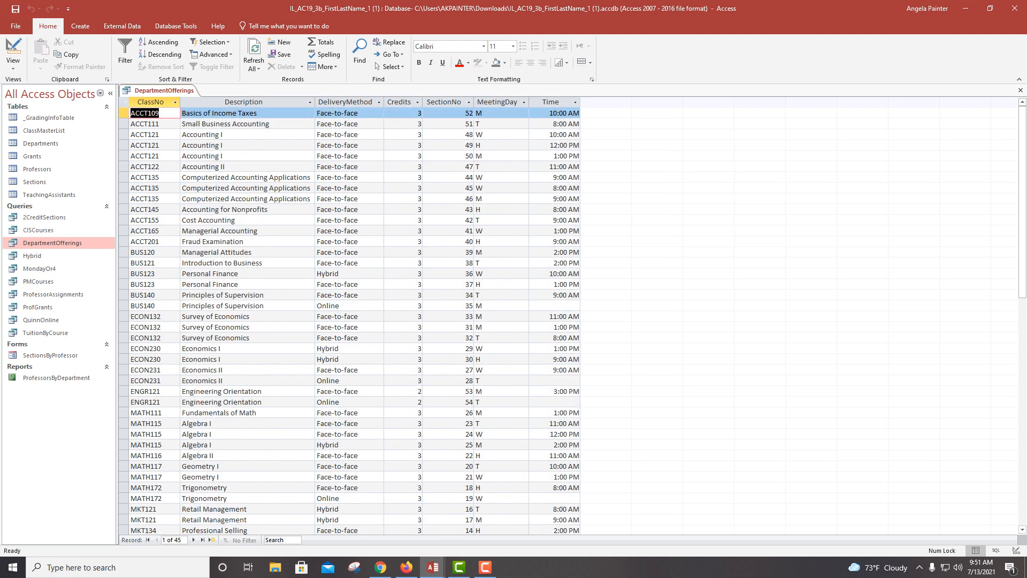
pyautogui.scroll(-2, 353, 321)
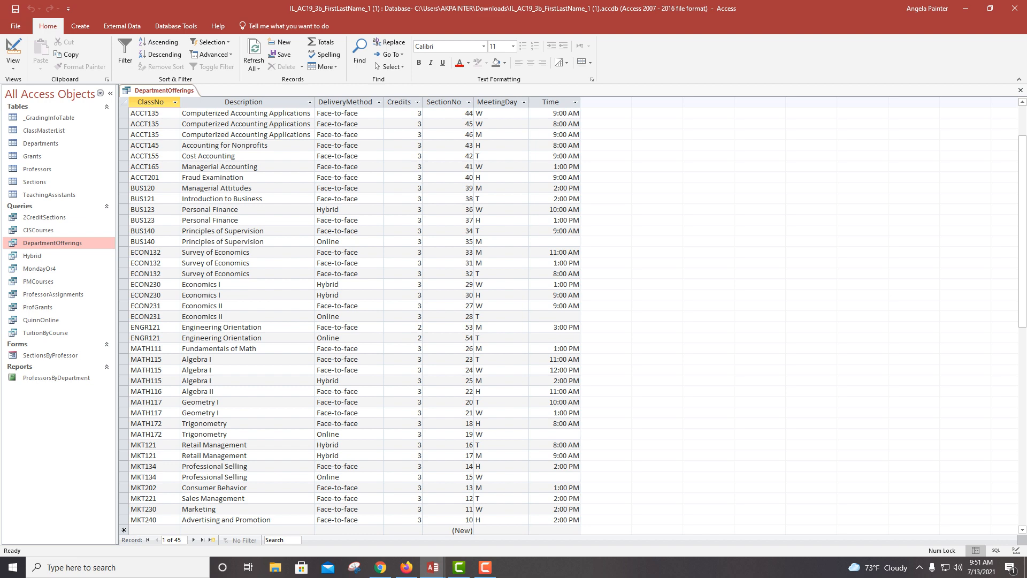
pyautogui.scroll(-4, 353, 321)
pyautogui.scroll(6, 353, 321)
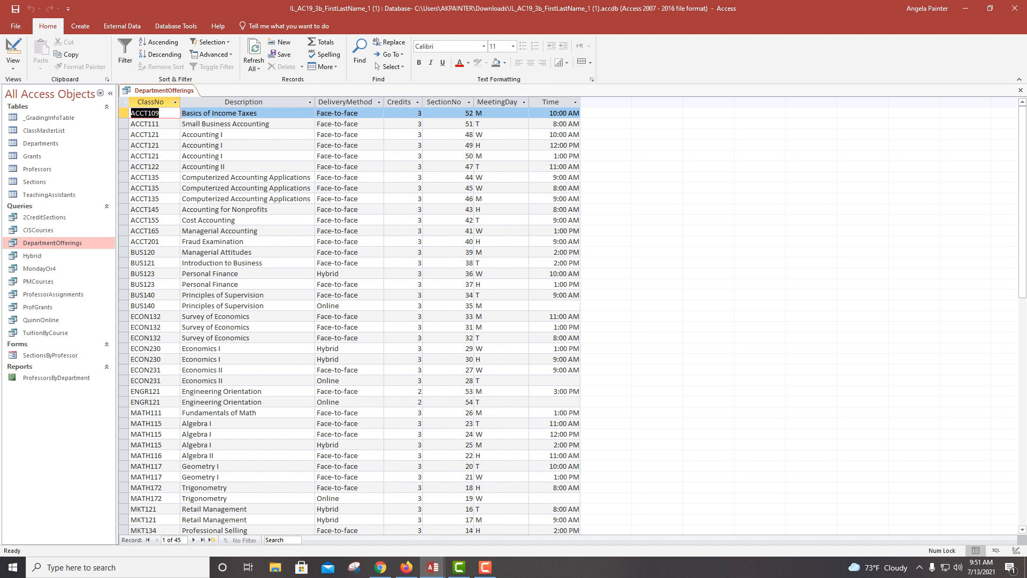
# Step: Recheck the Credits criteria of the DepartmentOfferings query in Design View and return to Datasheet View
pyautogui.click(13, 68)
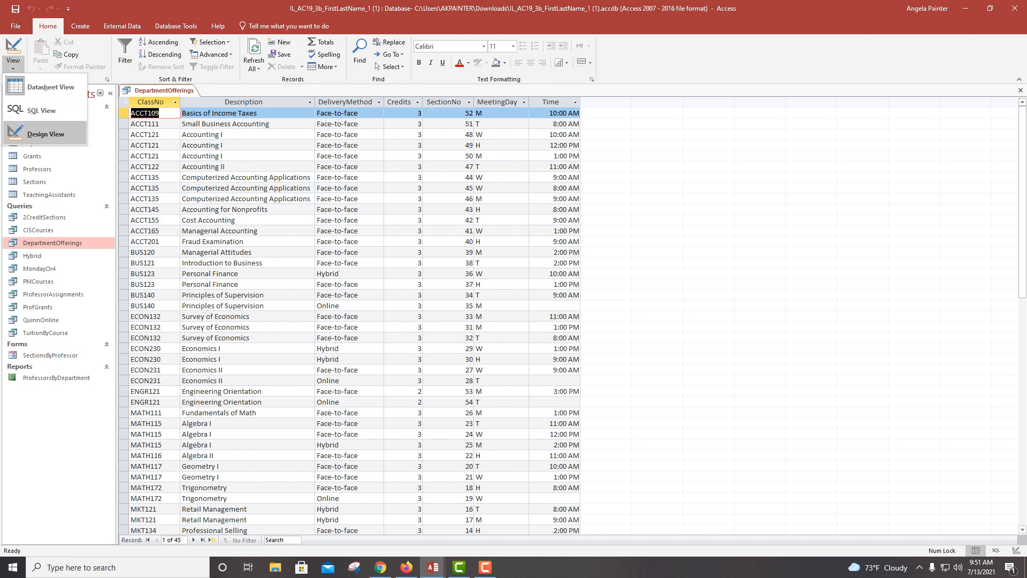
pyautogui.click(32, 131)
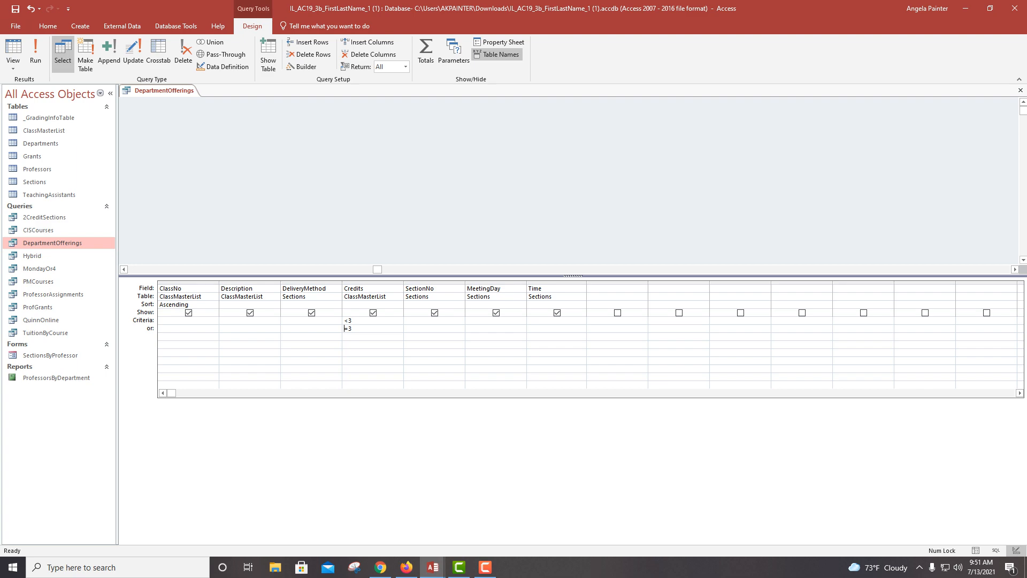
pyautogui.click(12, 68)
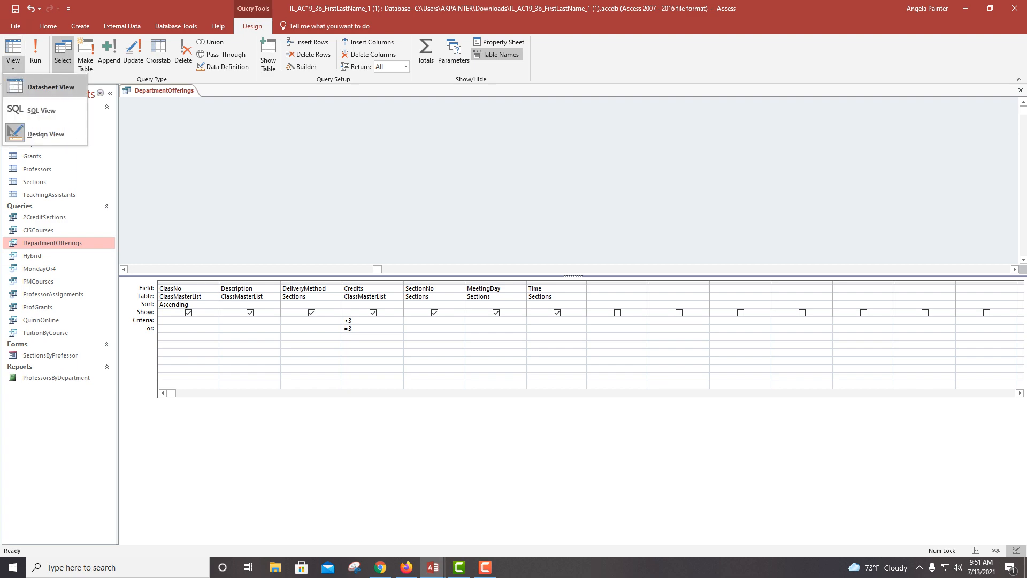
pyautogui.click(43, 85)
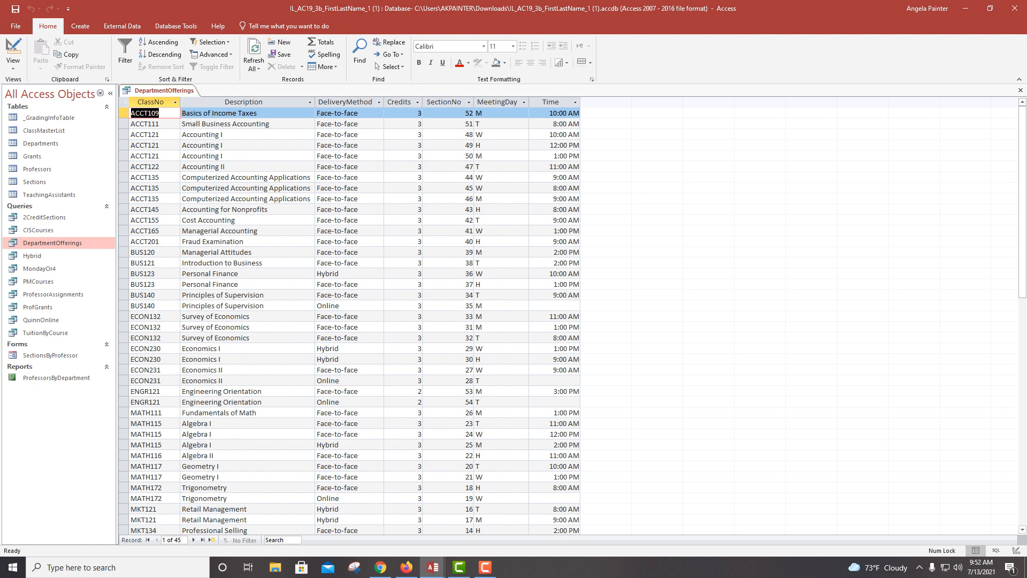
pyautogui.click(243, 102)
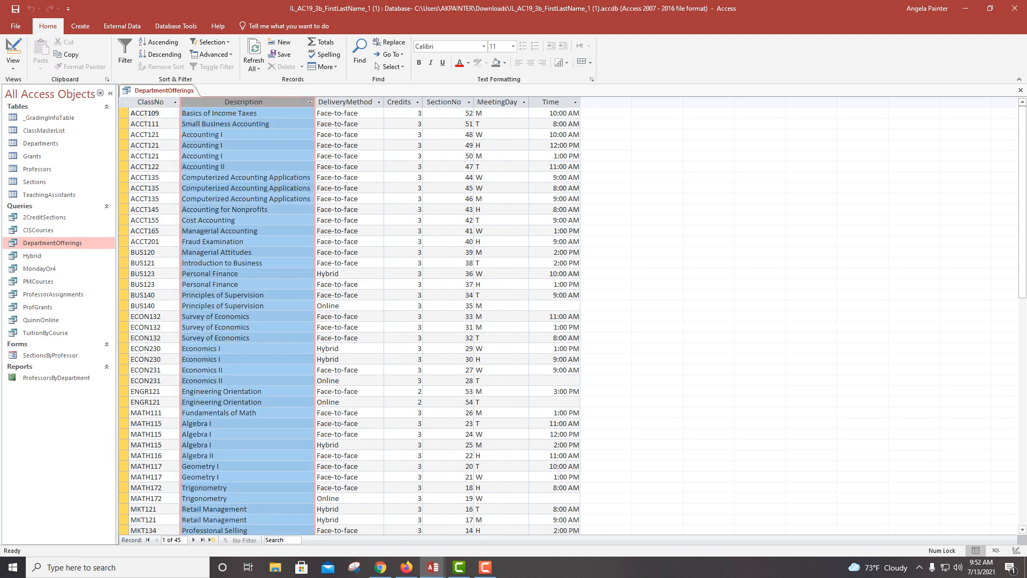
pyautogui.click(310, 103)
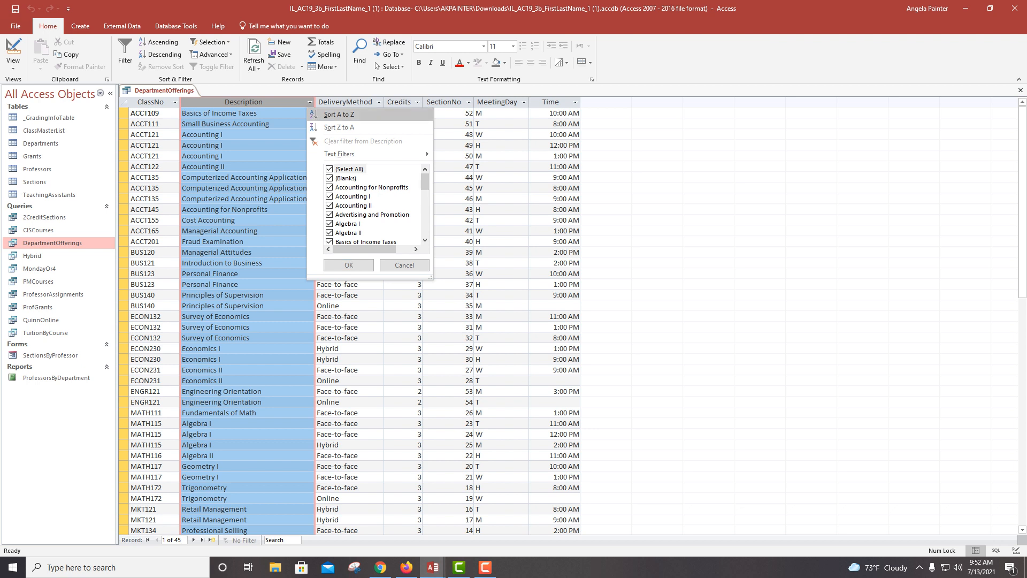
pyautogui.click(405, 266)
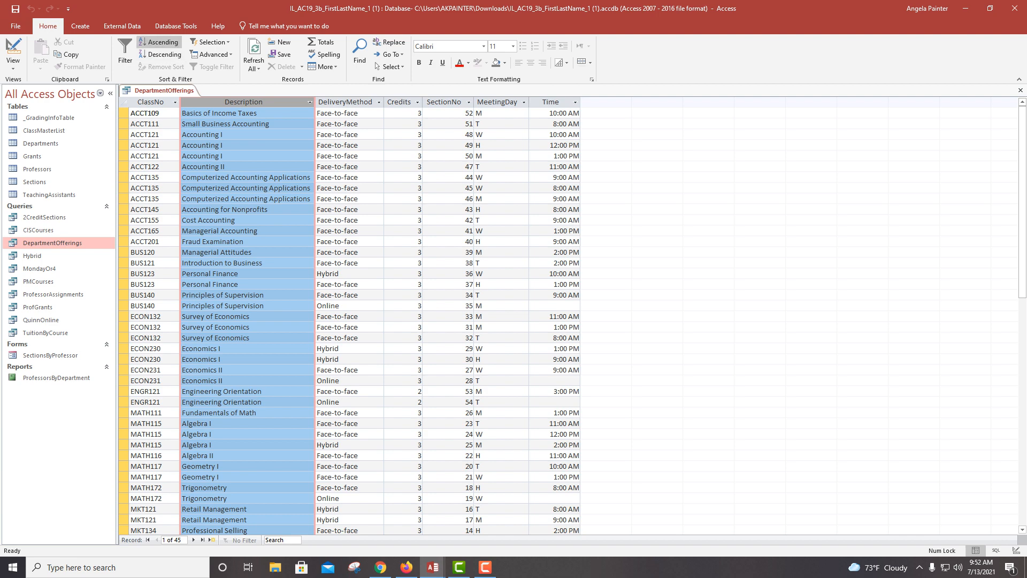
# Step: Sort the DepartmentOfferings datasheet by Description in ascending order and look through the sorted records
pyautogui.click(158, 42)
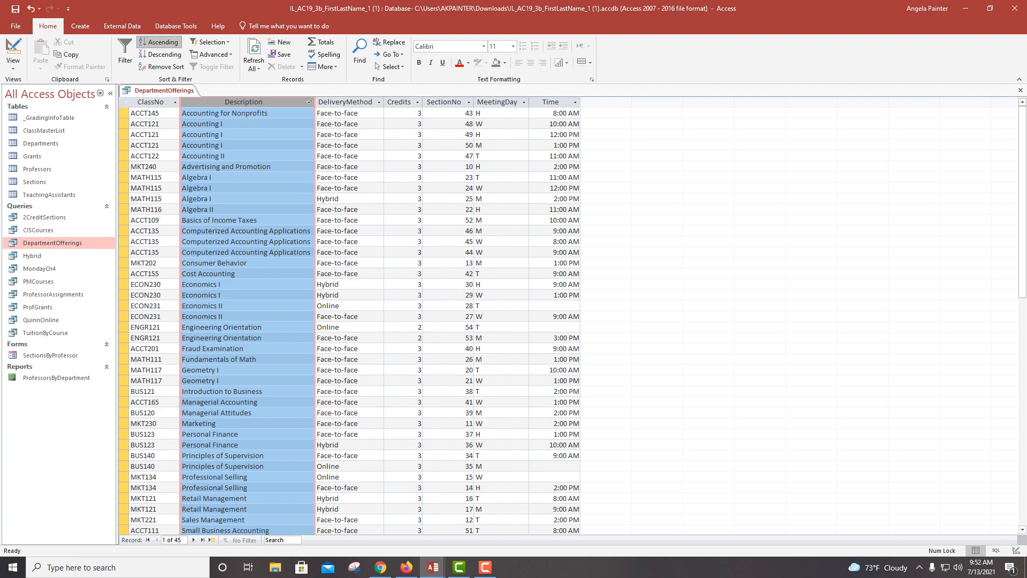
pyautogui.scroll(-5, 349, 321)
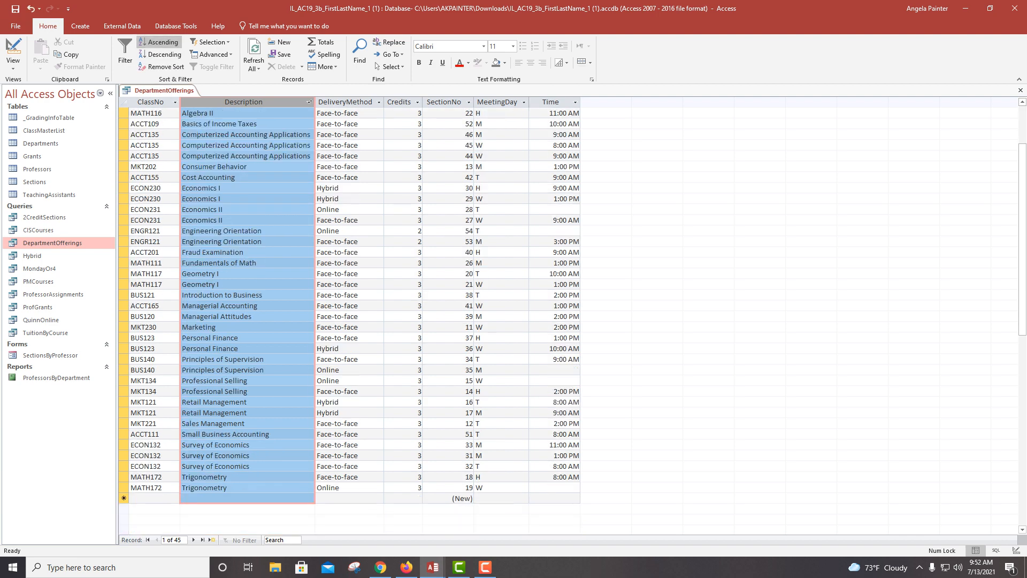
pyautogui.scroll(5, 350, 321)
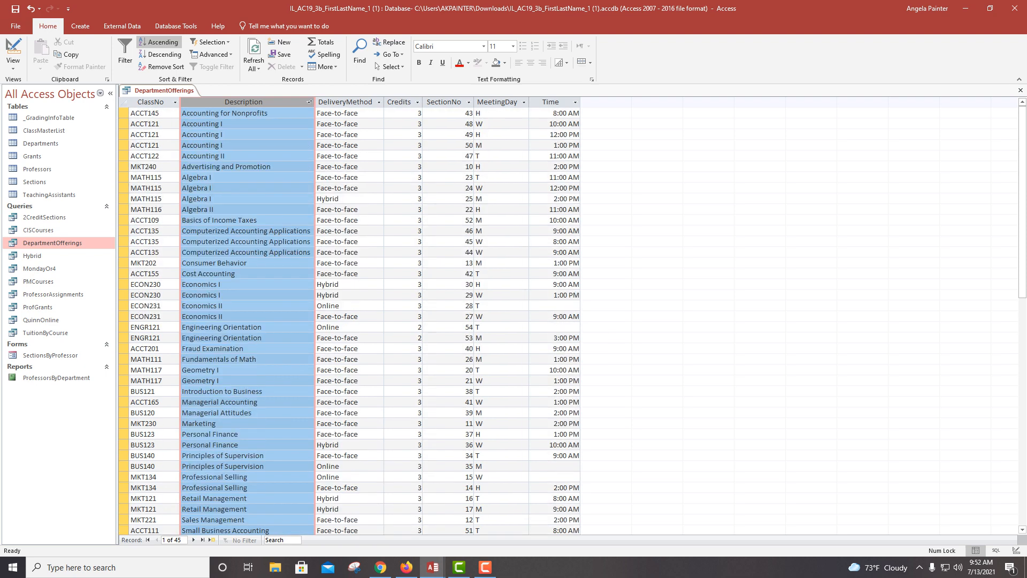
pyautogui.click(214, 209)
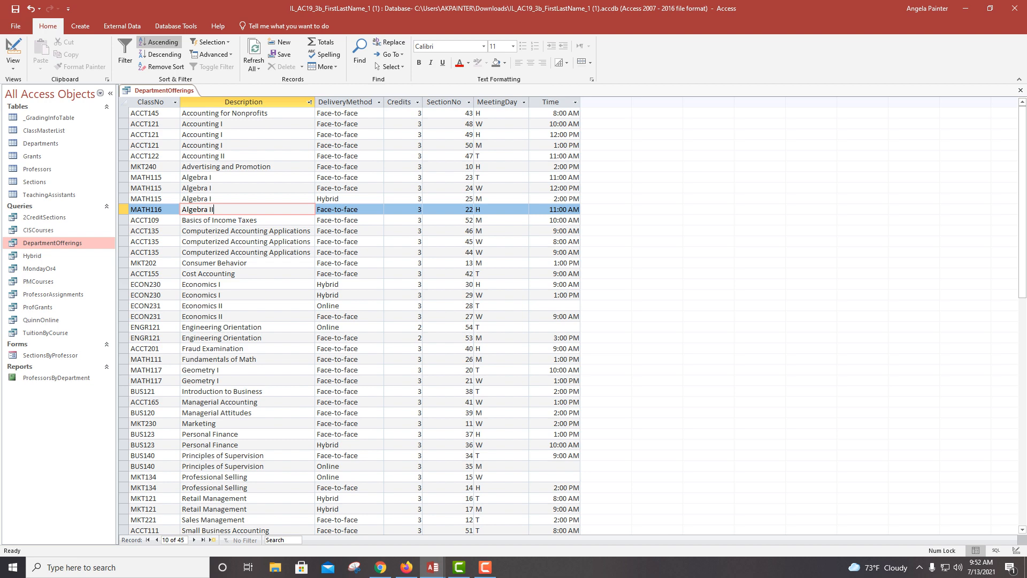
# Step: Check the sort settings of the DepartmentOfferings query in Design View and return to Datasheet View
pyautogui.click(13, 65)
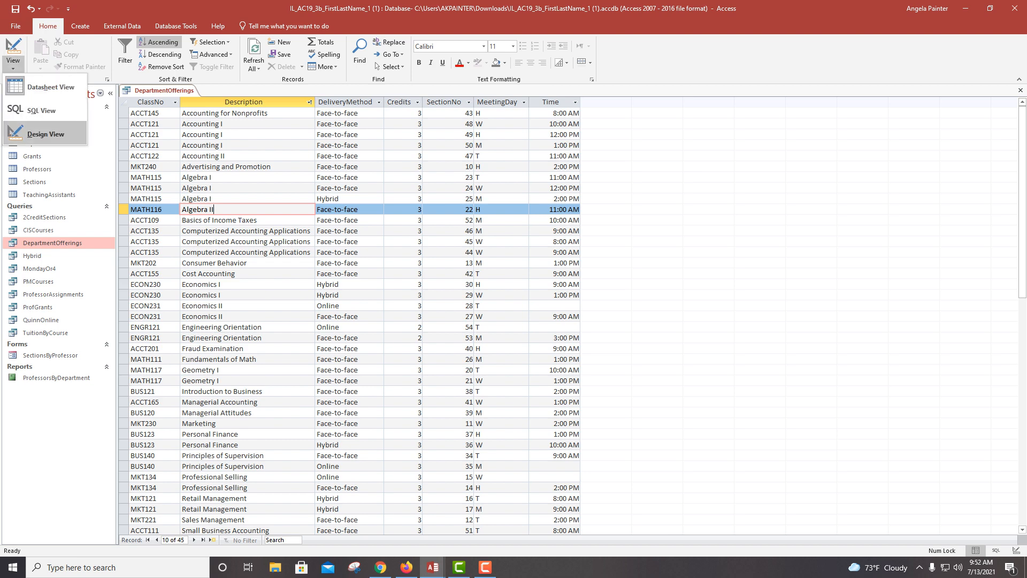
pyautogui.click(40, 128)
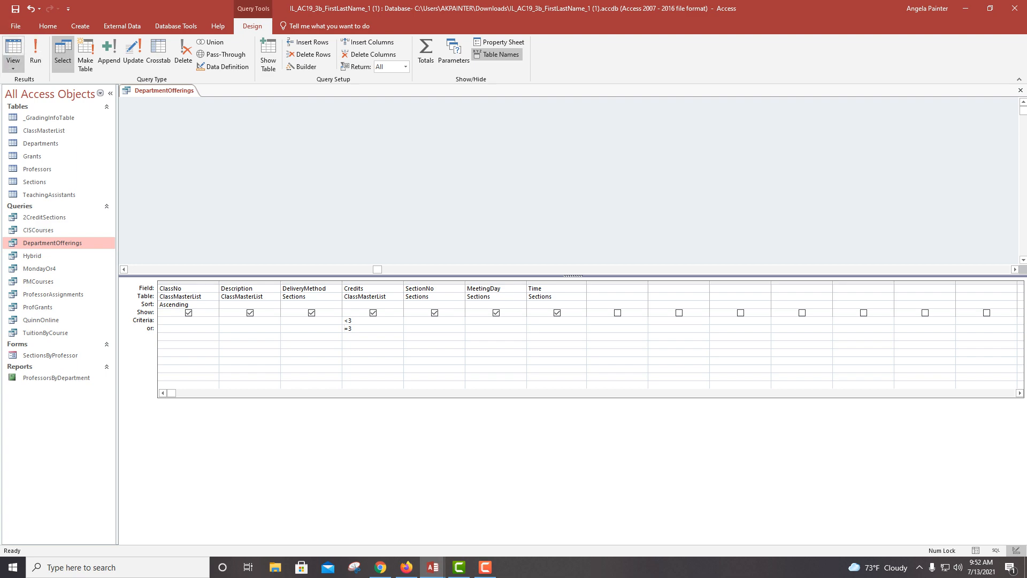
pyautogui.click(13, 64)
pyautogui.click(37, 86)
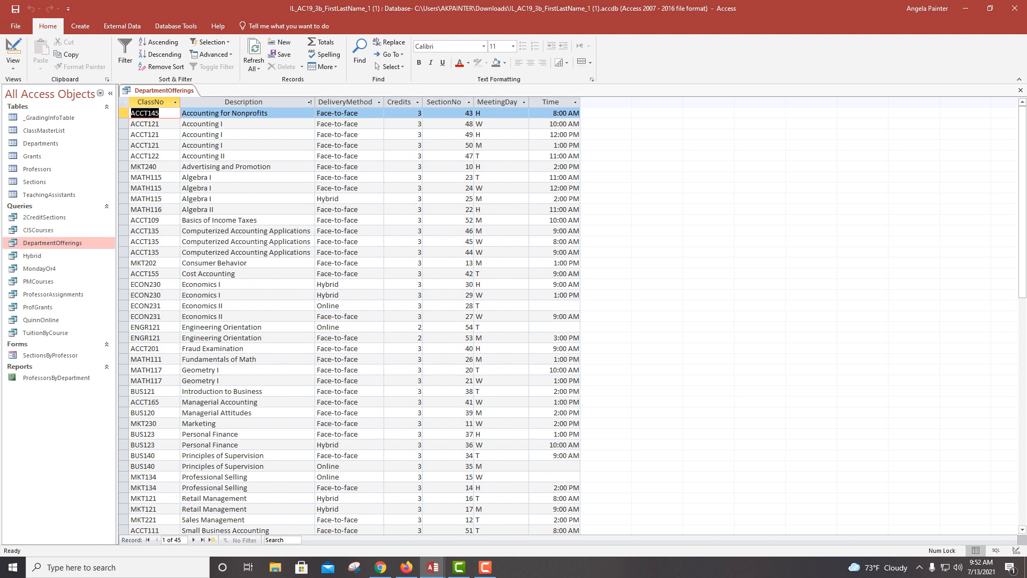
# Step: Change the Description of the ACCT145 record to Accounting for Nonprofits Organizations and commit the record
pyautogui.click(244, 101)
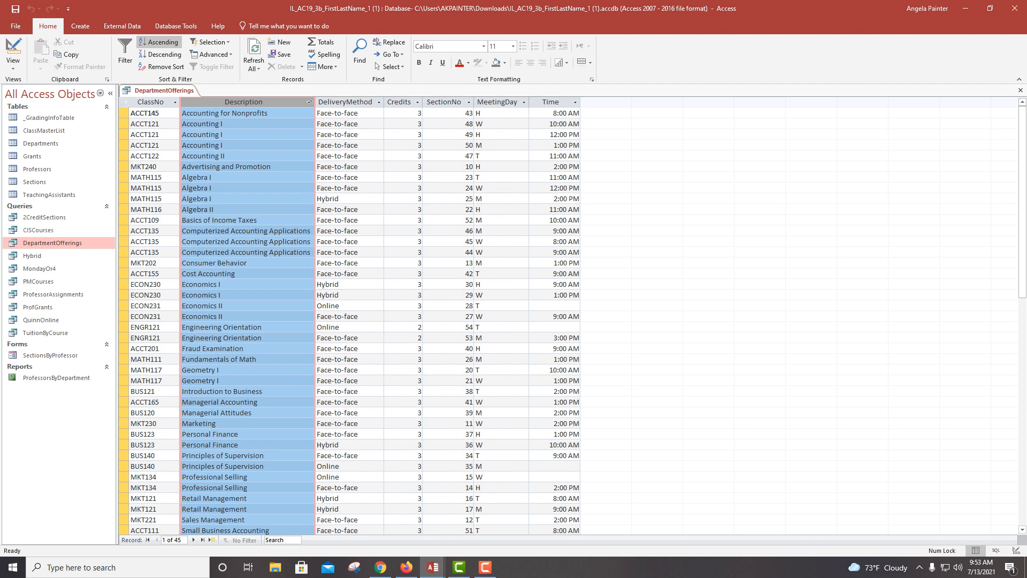
pyautogui.doubleClick(249, 113)
pyautogui.doubleClick(249, 113)
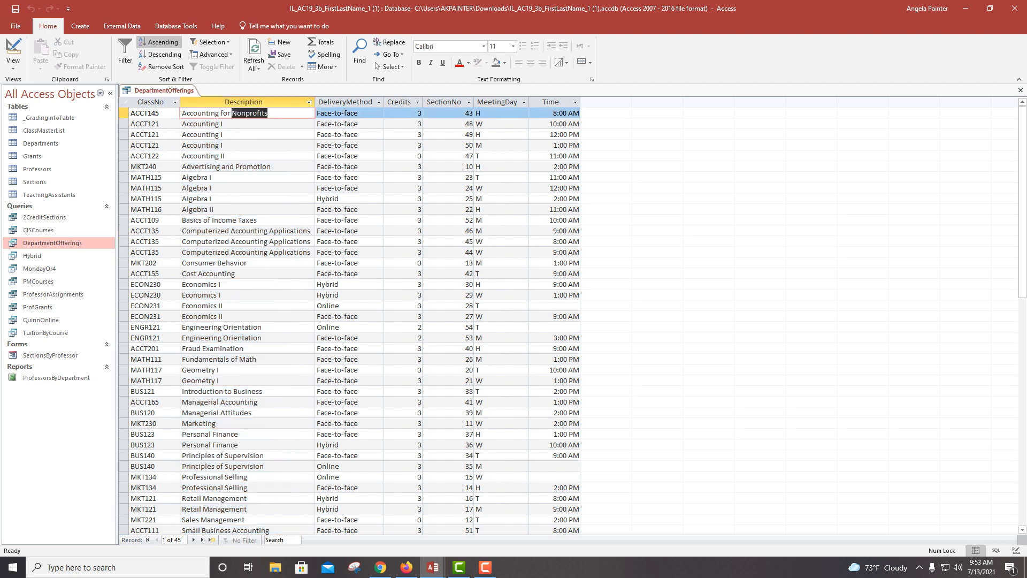
pyautogui.click(249, 113)
pyautogui.doubleClick(250, 113)
pyautogui.click(249, 112)
pyautogui.write('Organizations')
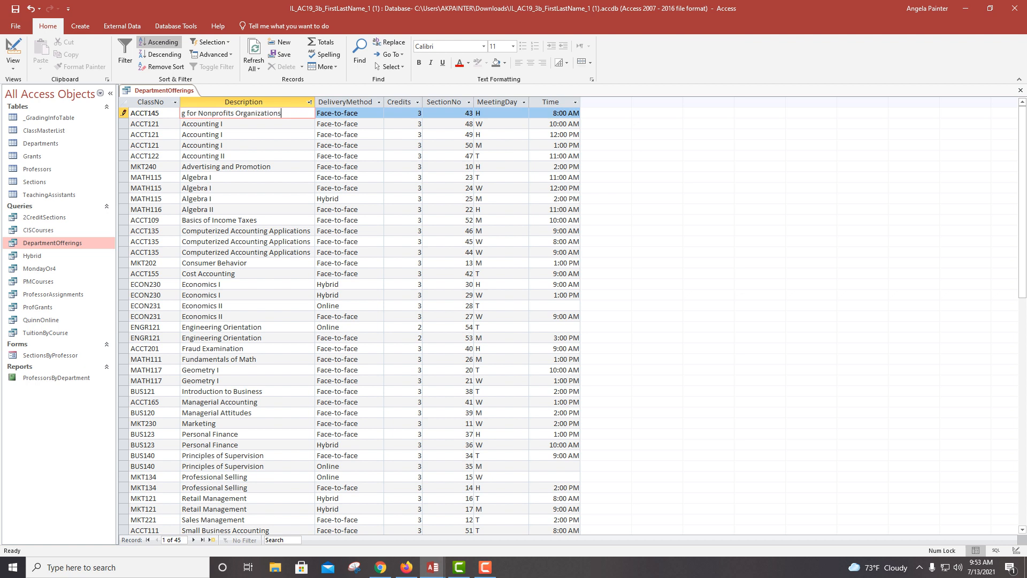
pyautogui.click(183, 167)
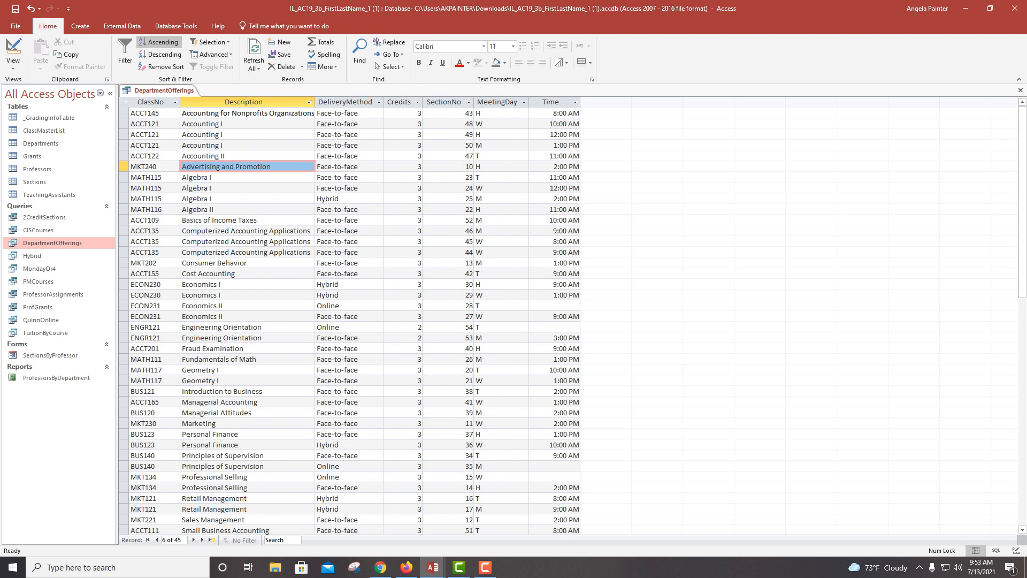
# Step: Save and close the DepartmentOfferings query
pyautogui.rightClick(184, 87)
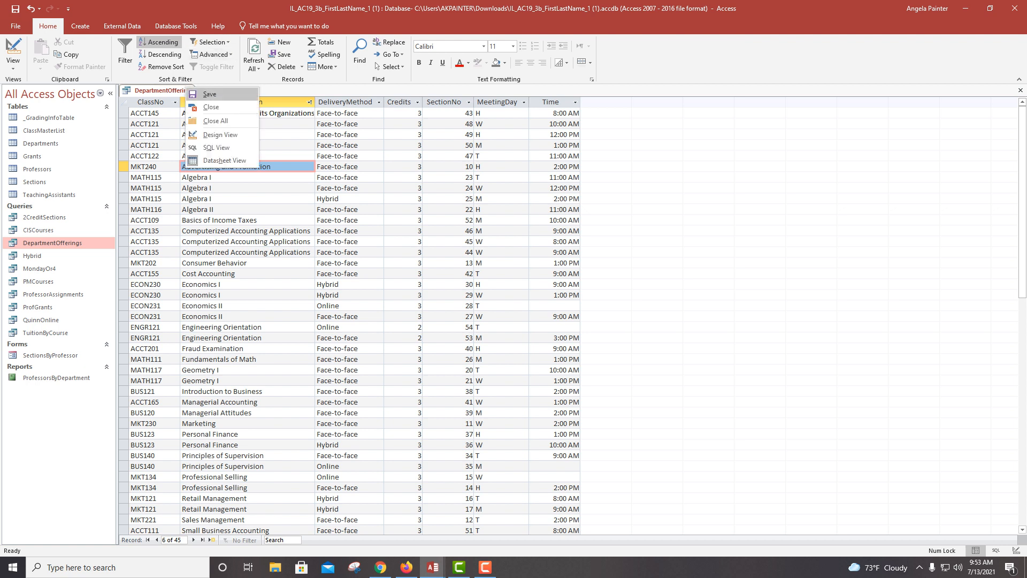
pyautogui.click(203, 93)
pyautogui.rightClick(184, 87)
pyautogui.click(204, 109)
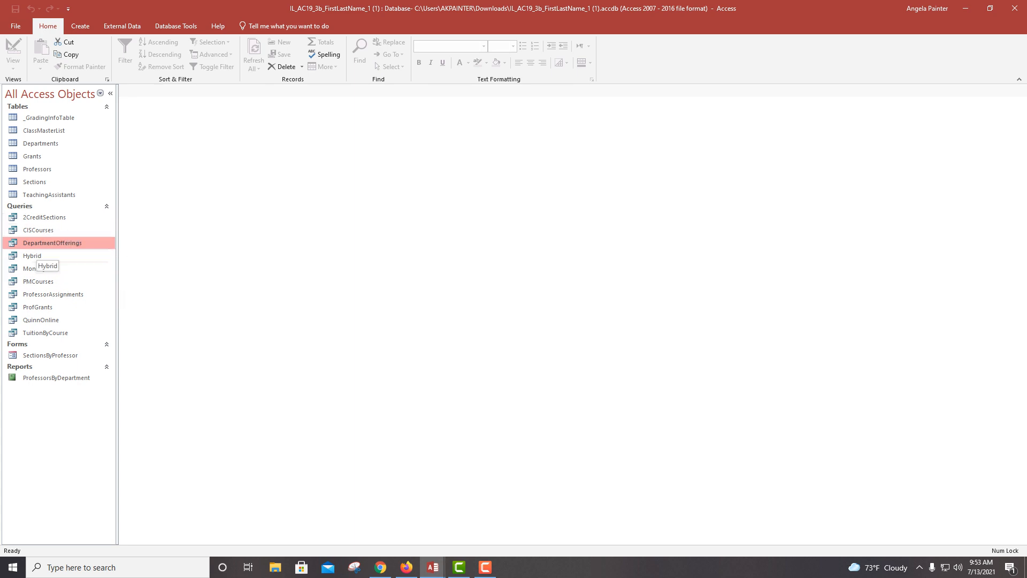
# Step: In the Hybrid query's Design View, hide the Description field from the results and move the Credits column before ClassNo
pyautogui.rightClick(33, 256)
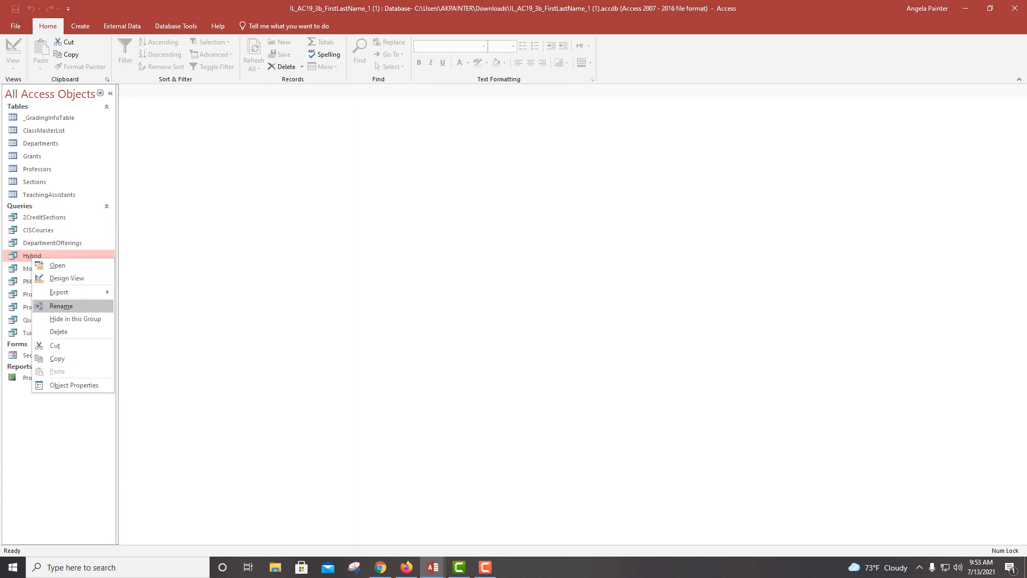
pyautogui.press('Return')
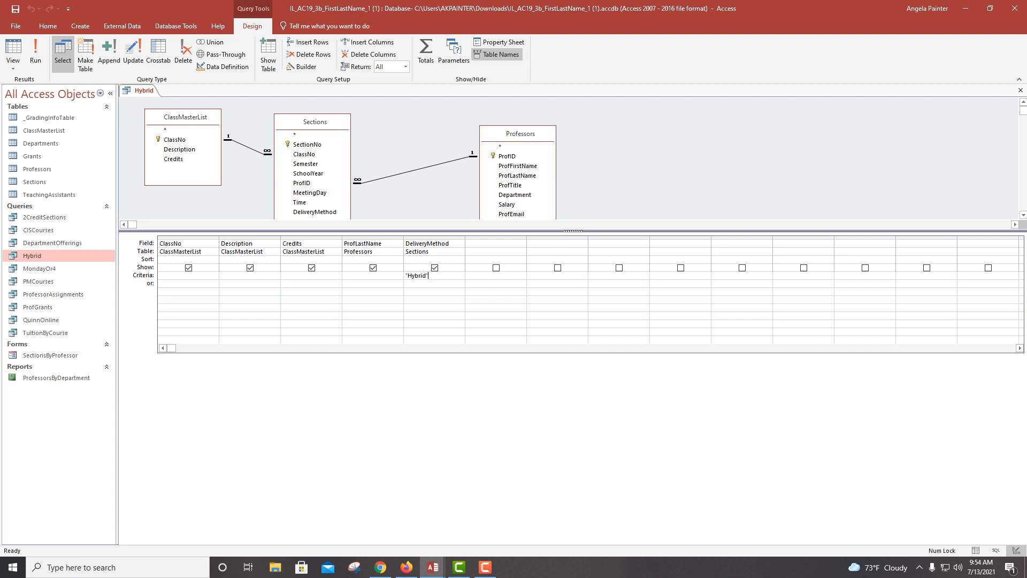
pyautogui.click(303, 244)
pyautogui.click(312, 238)
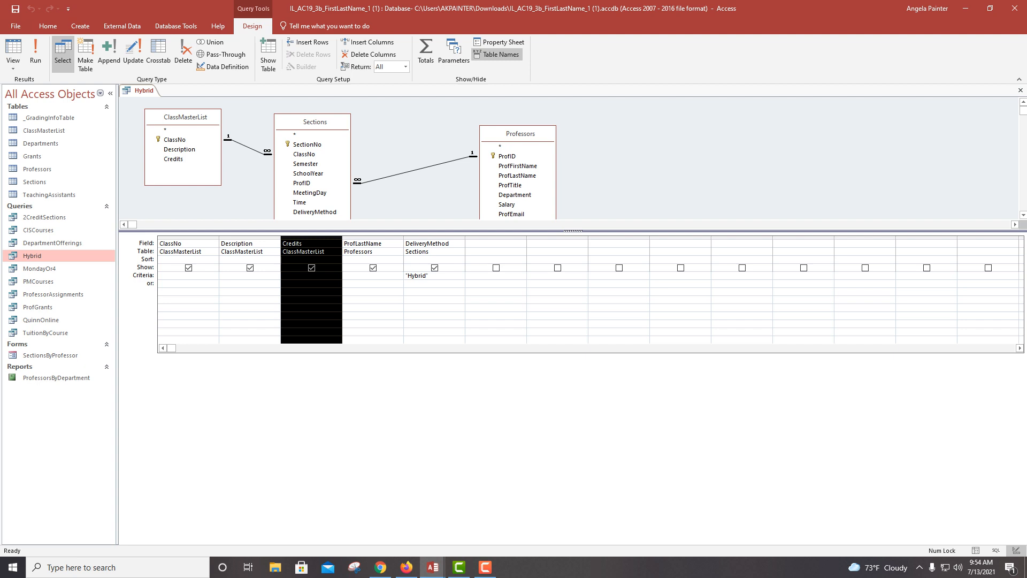
pyautogui.moveTo(281, 238); pyautogui.dragTo(282, 238)
pyautogui.click(282, 238)
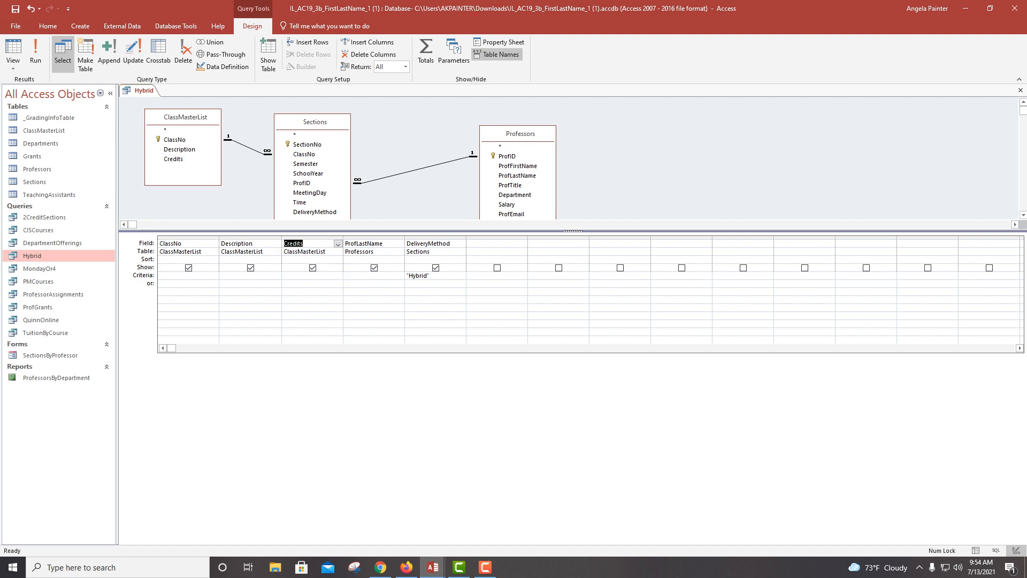
pyautogui.click(337, 237)
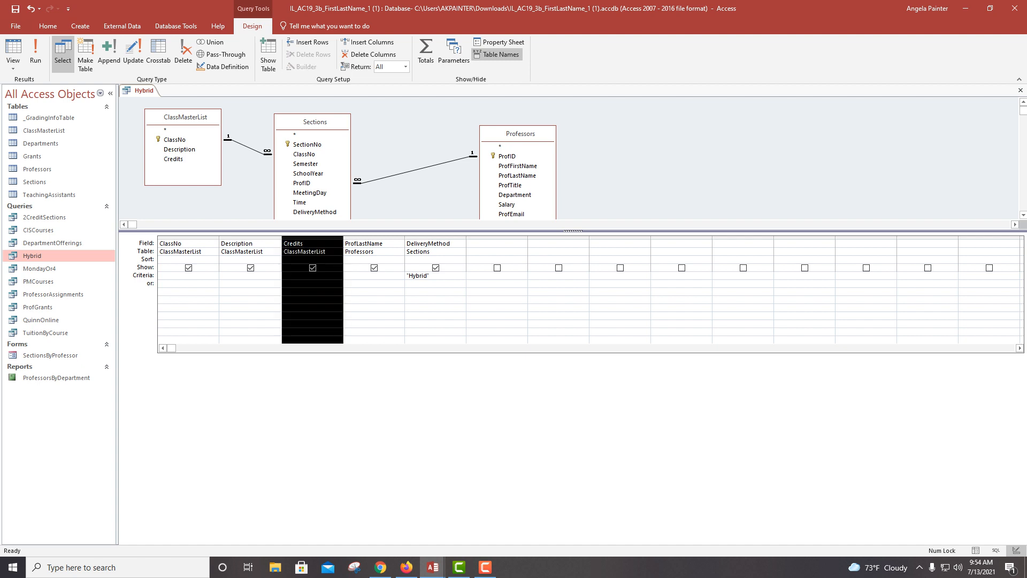
pyautogui.click(312, 252)
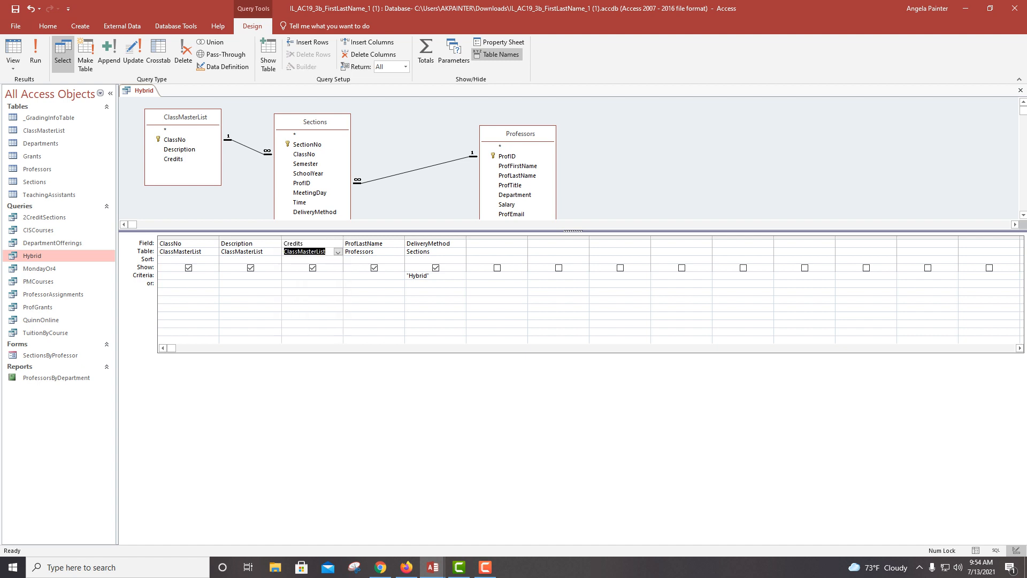
pyautogui.click(313, 237)
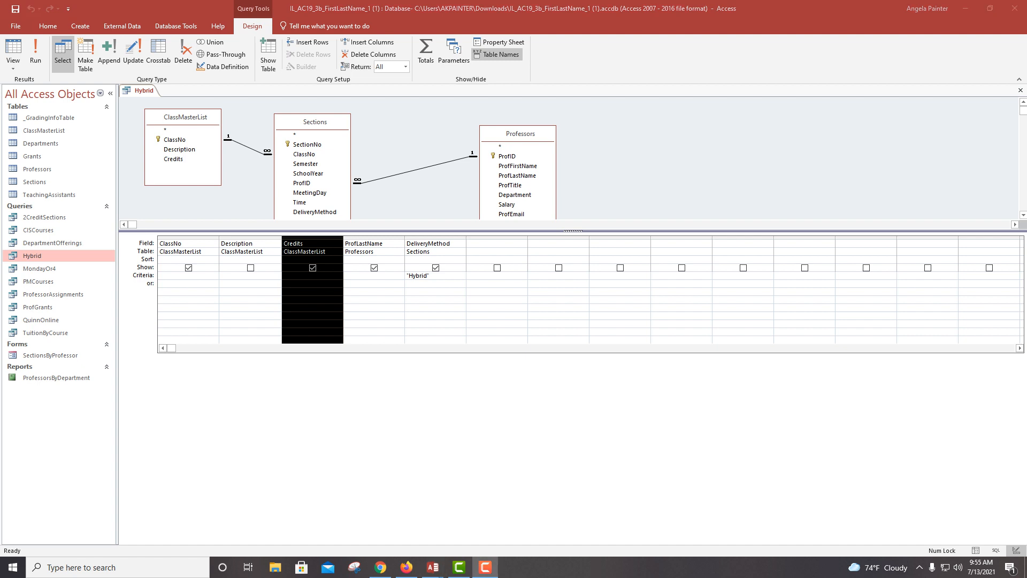
pyautogui.click(313, 237)
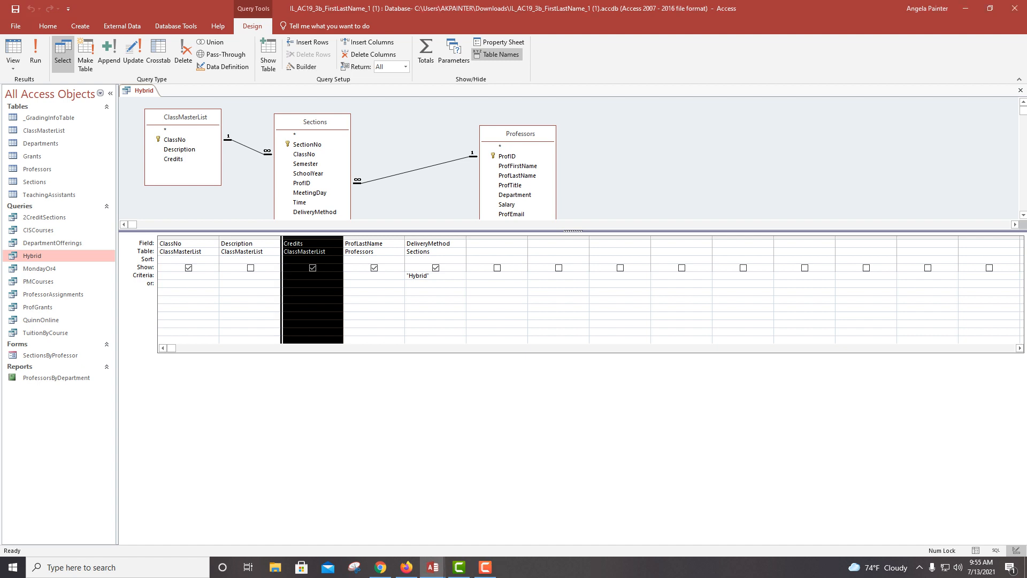
pyautogui.moveTo(313, 238); pyautogui.dragTo(188, 265)
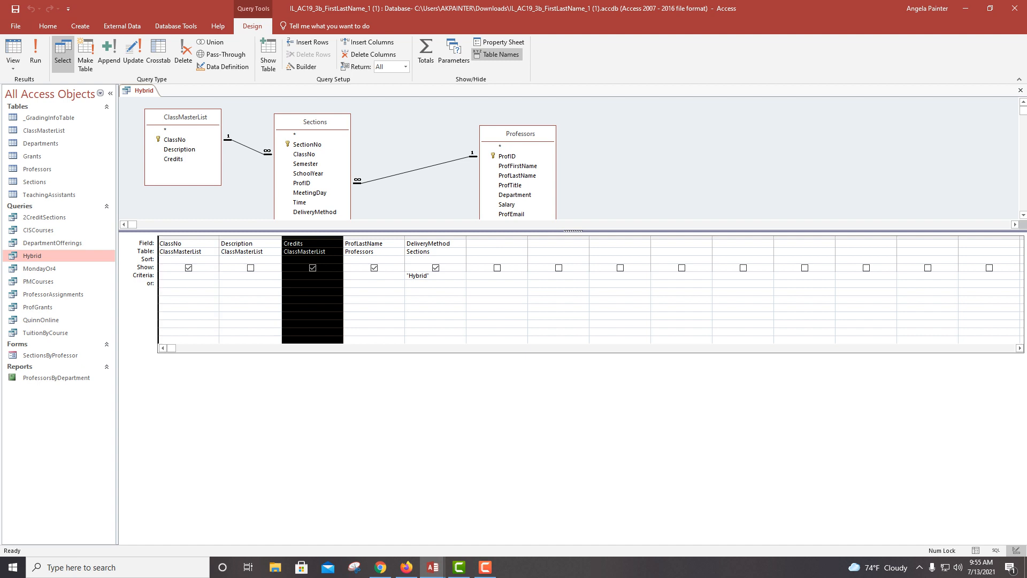
pyautogui.moveTo(187, 264); pyautogui.dragTo(188, 265)
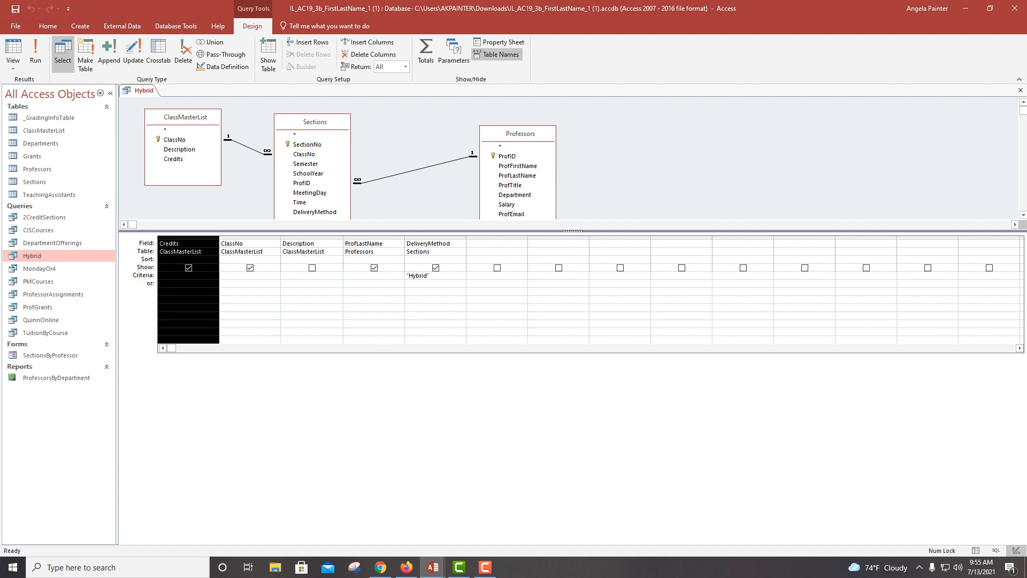
pyautogui.click(312, 243)
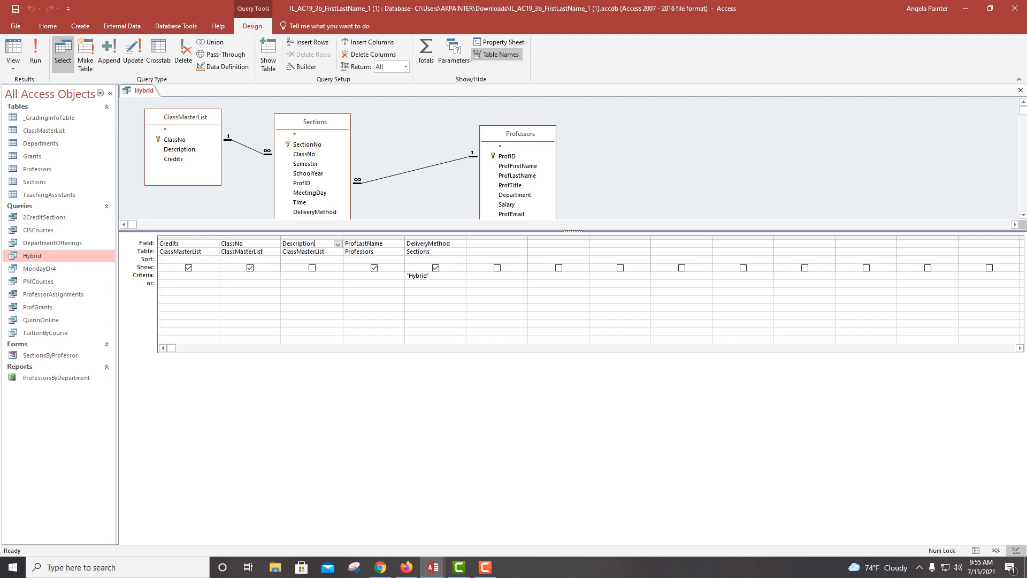
pyautogui.click(312, 237)
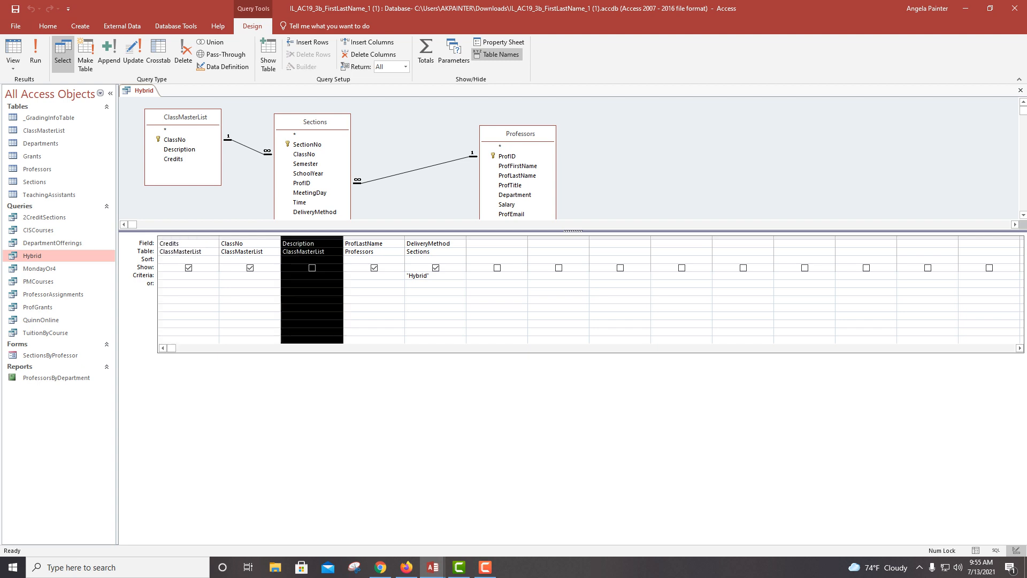
pyautogui.moveTo(312, 238); pyautogui.dragTo(311, 238)
pyautogui.click(276, 251)
pyautogui.click(312, 243)
pyautogui.click(312, 238)
# Step: Set the Hybrid query to sort Credits in descending order and ClassNo in ascending order
pyautogui.click(180, 243)
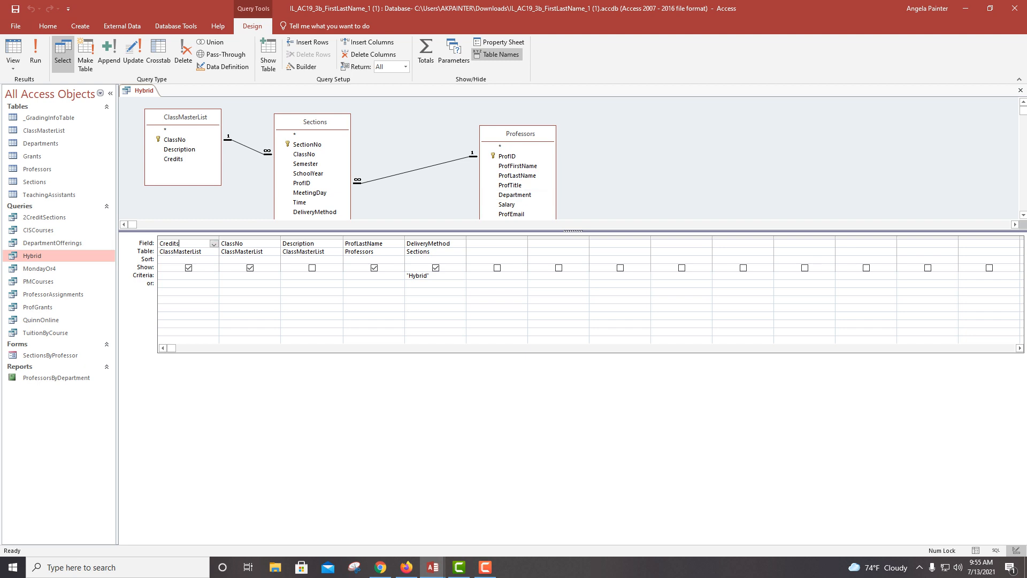
pyautogui.click(204, 259)
pyautogui.click(214, 260)
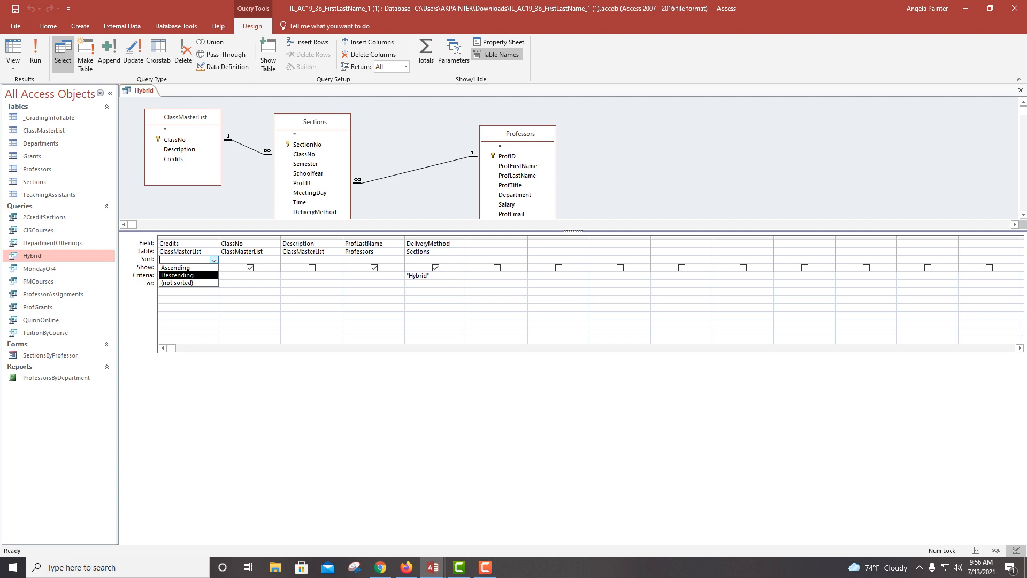
pyautogui.press('Return')
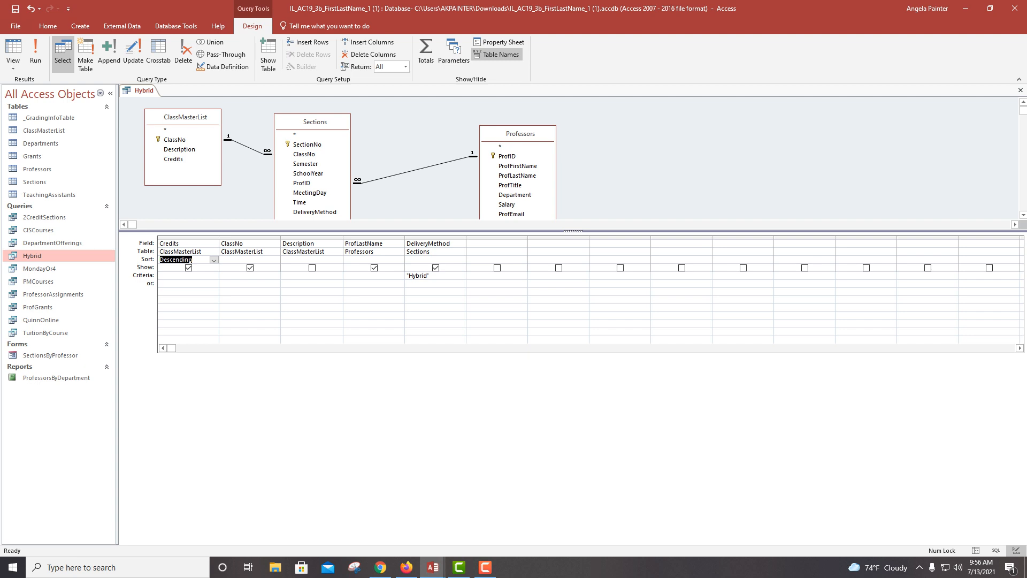
pyautogui.click(275, 244)
pyautogui.click(275, 260)
pyautogui.click(275, 259)
pyautogui.click(235, 268)
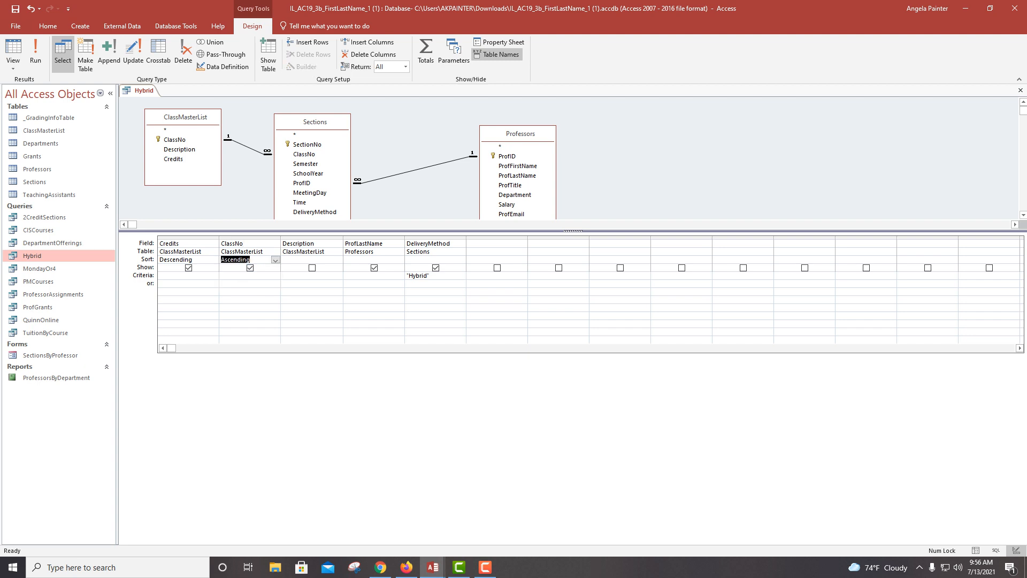
pyautogui.click(221, 307)
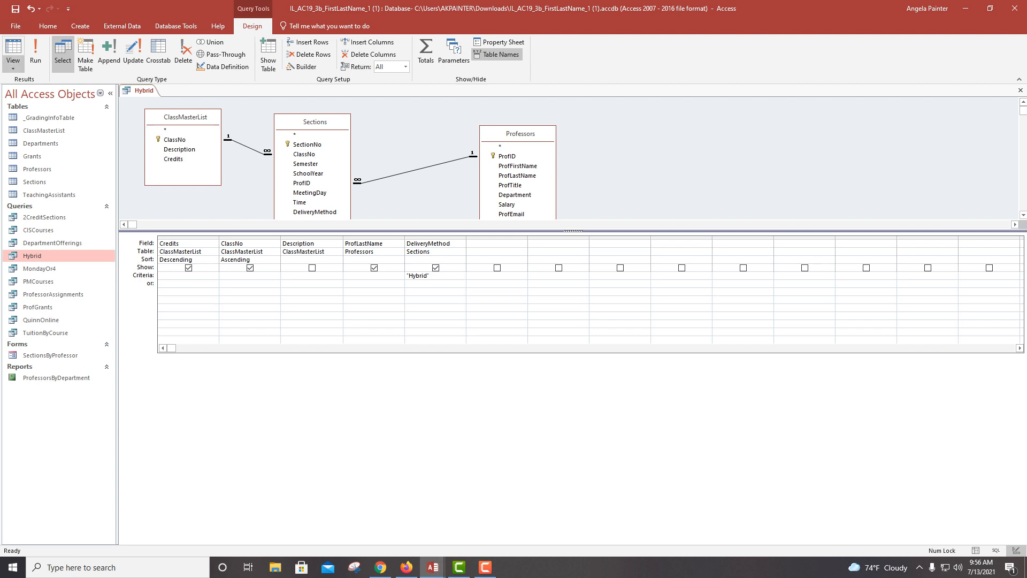
# Step: Display the Hybrid query in Datasheet View, and save and close the query
pyautogui.click(13, 65)
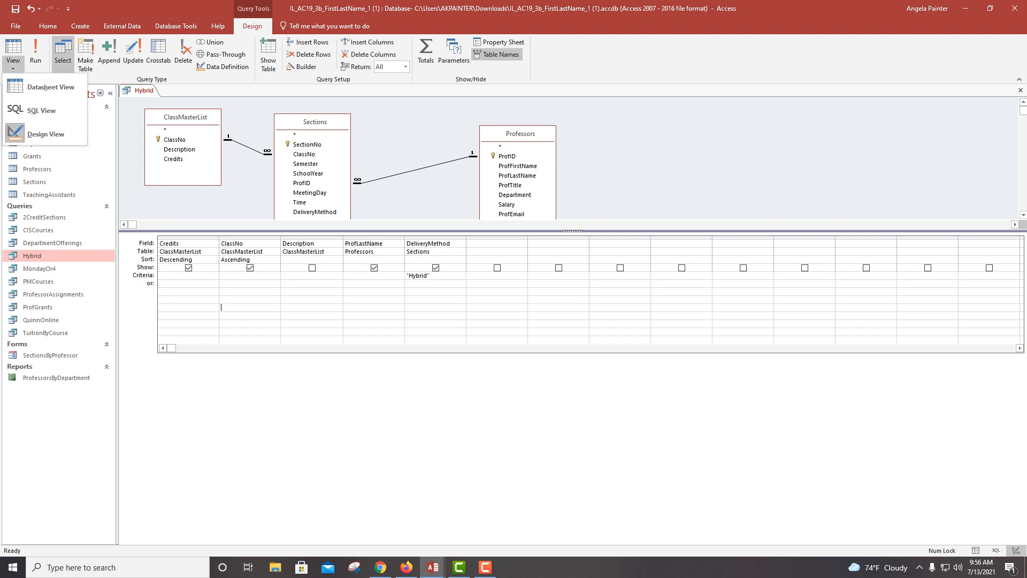
pyautogui.click(48, 87)
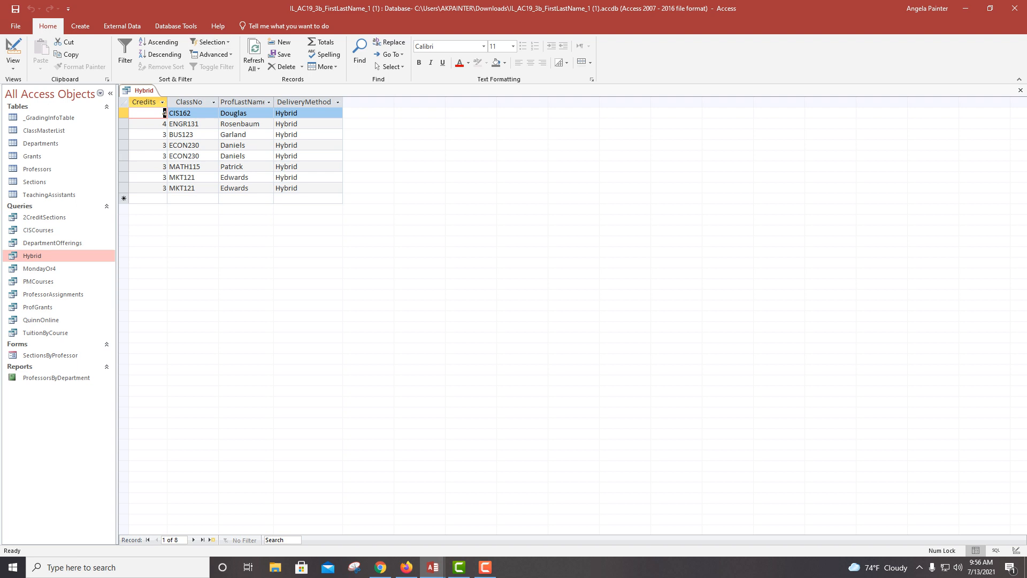
pyautogui.rightClick(136, 82)
pyautogui.click(135, 89)
pyautogui.rightClick(135, 89)
pyautogui.click(159, 97)
pyautogui.rightClick(137, 90)
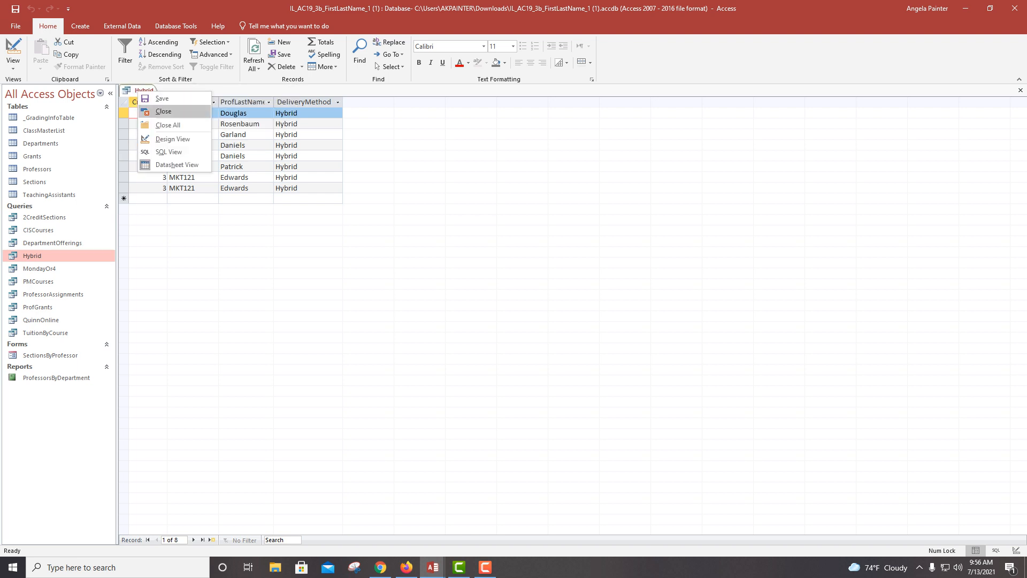
pyautogui.click(161, 110)
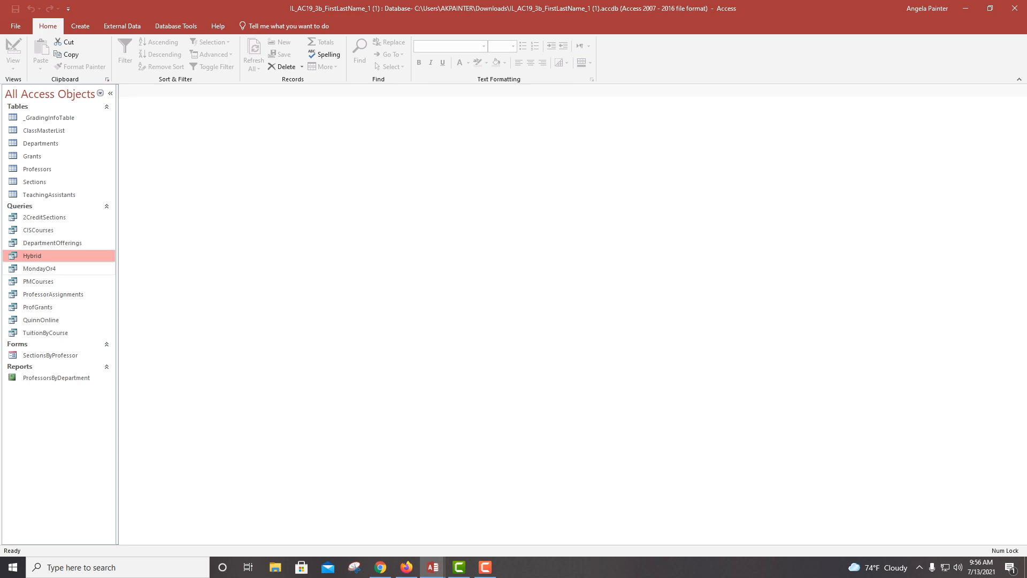
# Step: Open the QuinnOnline query in Design View and set the ProfLastName criterion to the professor's last name from the query title
pyautogui.rightClick(36, 320)
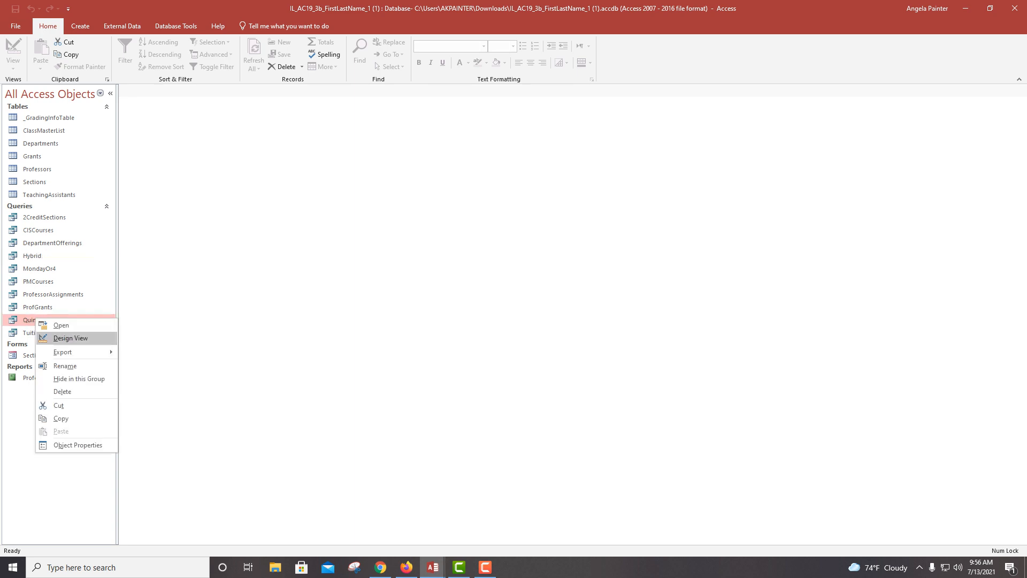
pyautogui.click(70, 337)
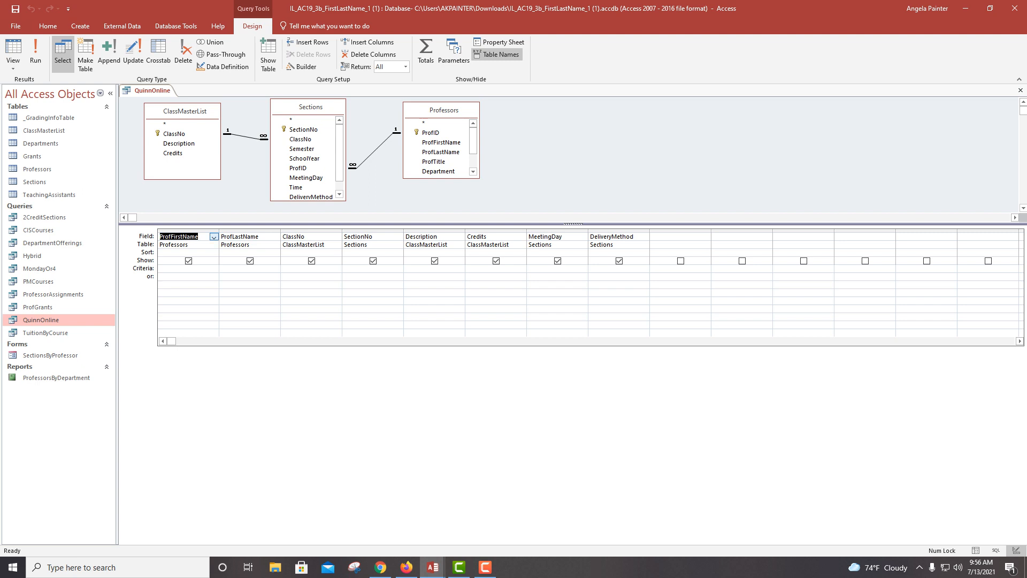
pyautogui.click(243, 236)
pyautogui.click(243, 268)
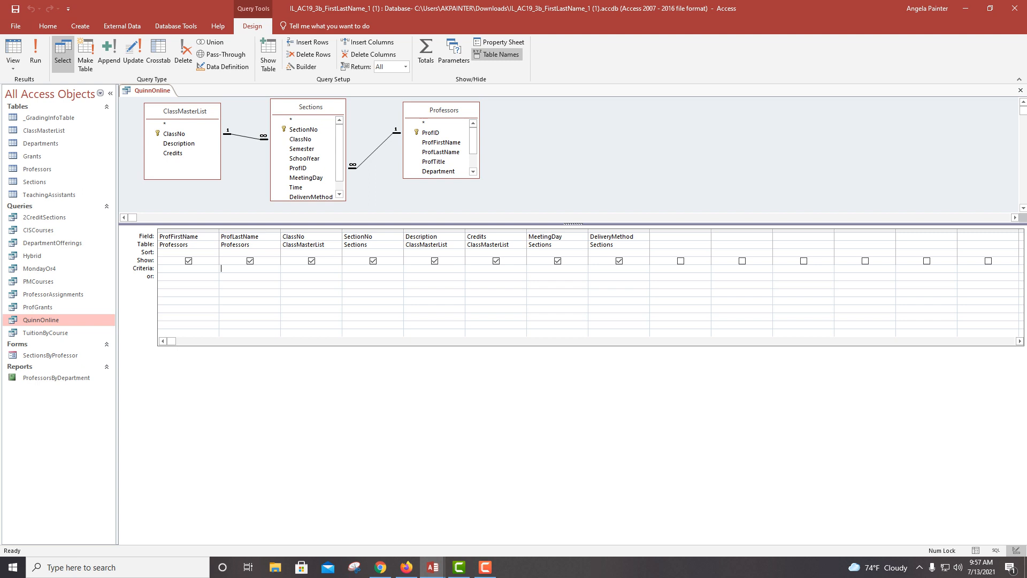
pyautogui.write('Q')
pyautogui.press('BackSpace')
pyautogui.write('=Quinee')
pyautogui.press('BackSpace')
pyautogui.press('BackSpace')
pyautogui.write('m')
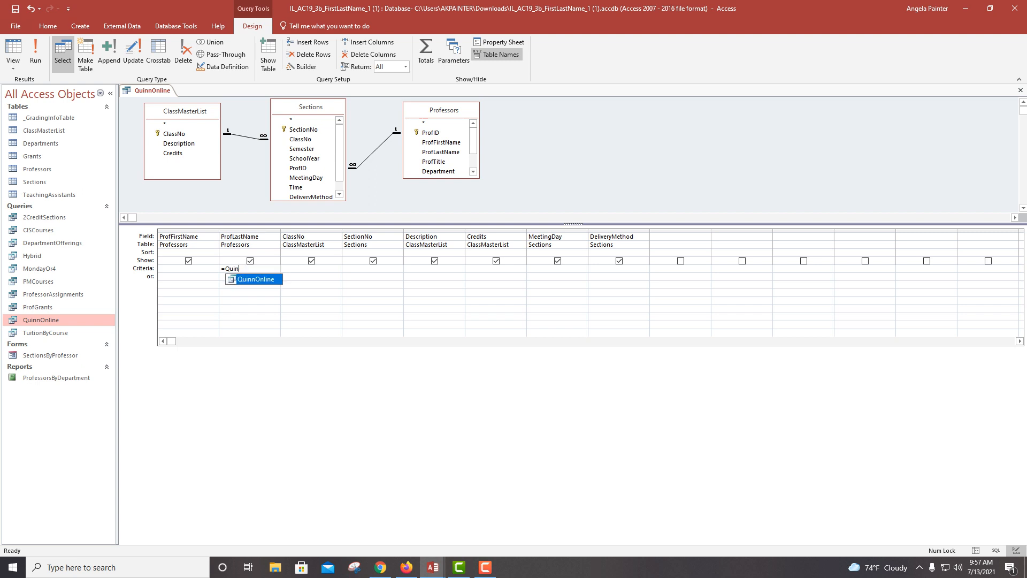
pyautogui.press('BackSpace')
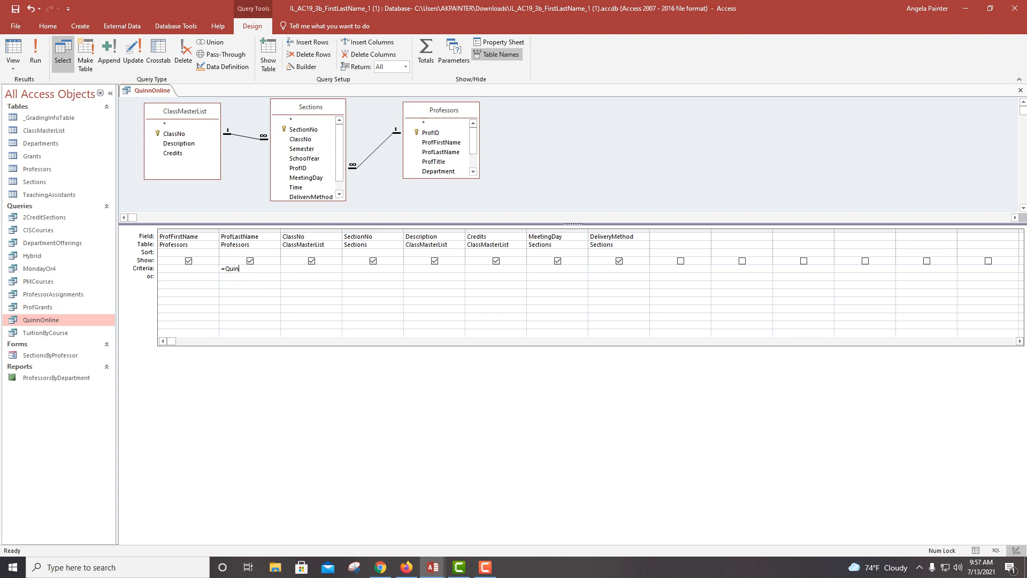
pyautogui.write('n')
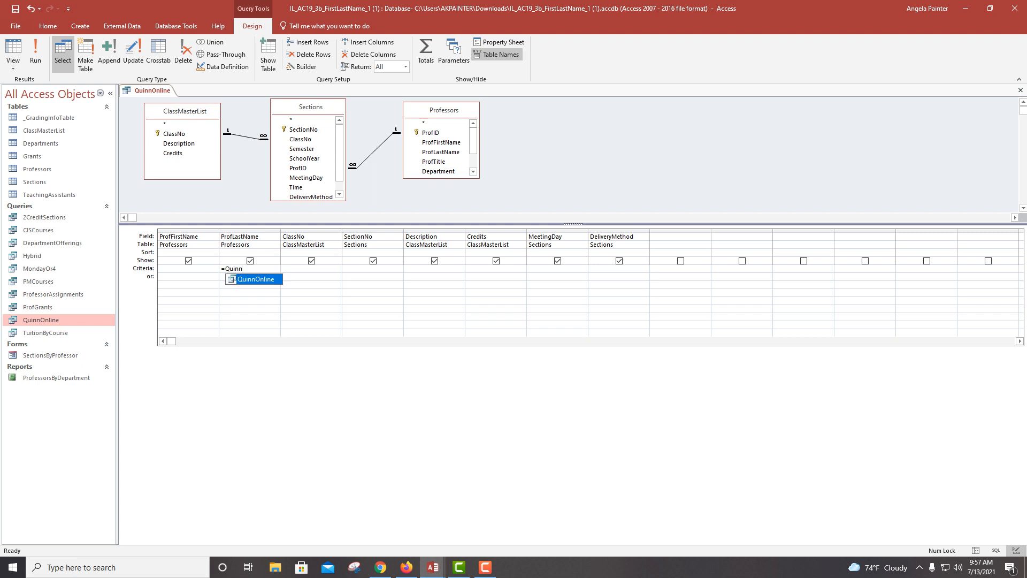
pyautogui.click(221, 293)
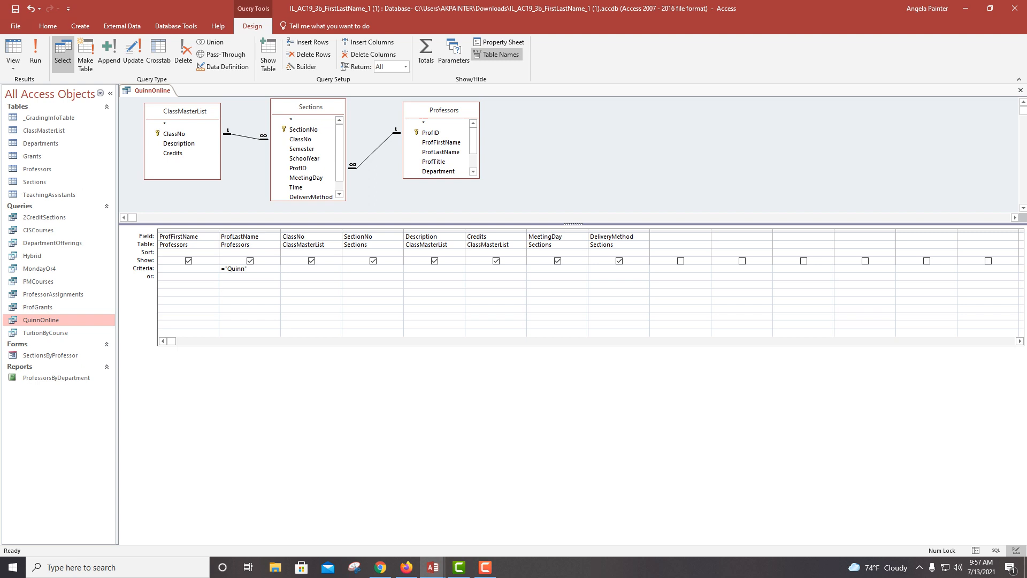
# Step: Set the DeliveryMethod criterion to Online and run the QuinnOnline query
pyautogui.click(634, 236)
pyautogui.click(590, 268)
pyautogui.write('Online')
pyautogui.click(35, 51)
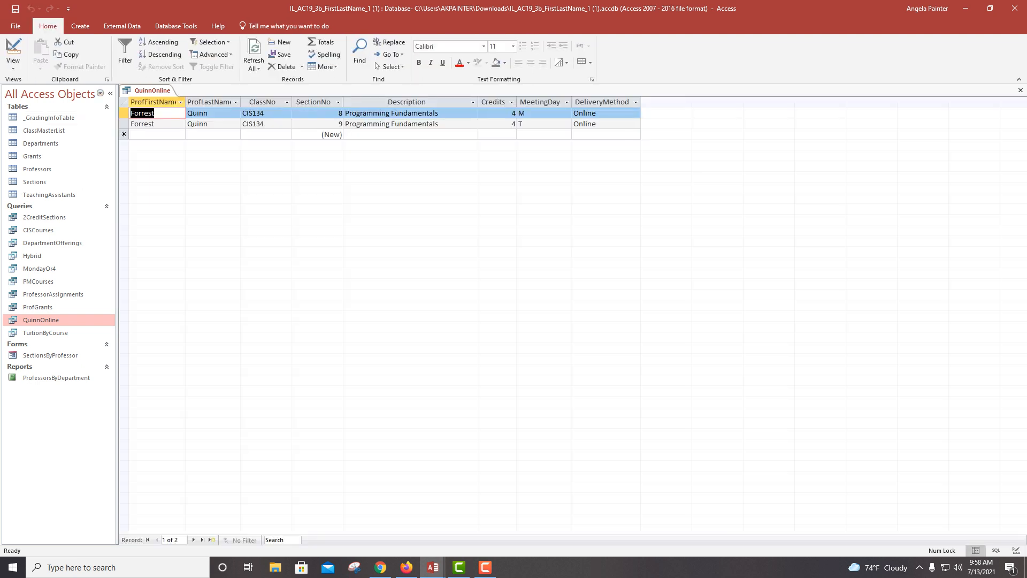
# Step: Review the QuinnOnline records in Datasheet View, and save and close the query
pyautogui.click(13, 66)
pyautogui.click(47, 133)
pyautogui.press('Tab')
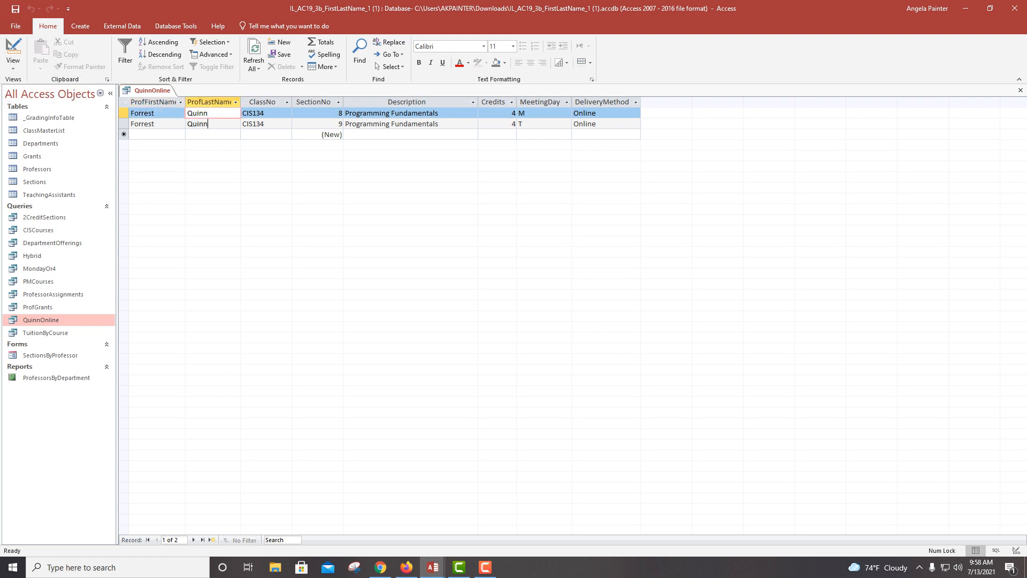
pyautogui.press('Down')
pyautogui.click(155, 113)
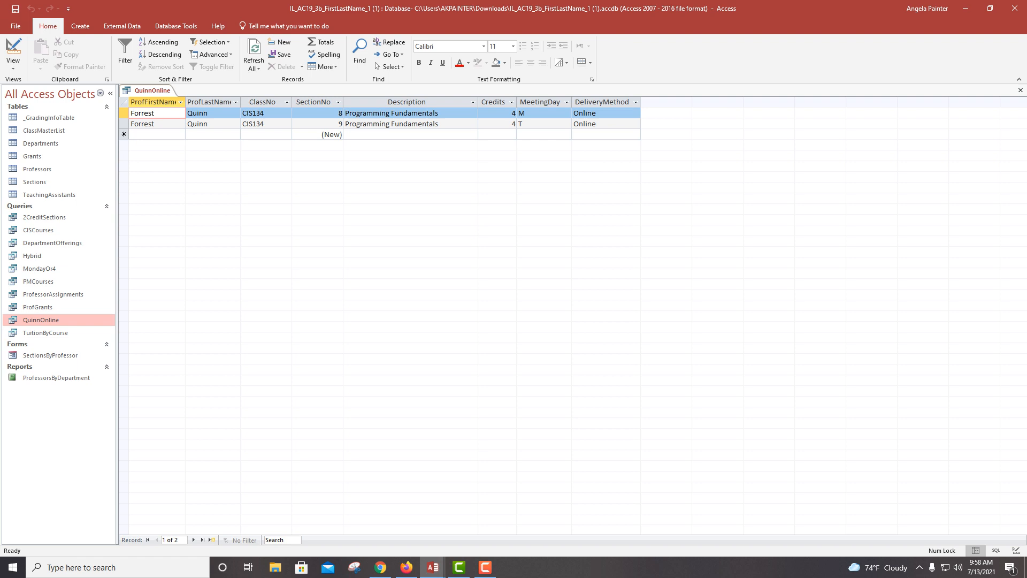
pyautogui.click(373, 124)
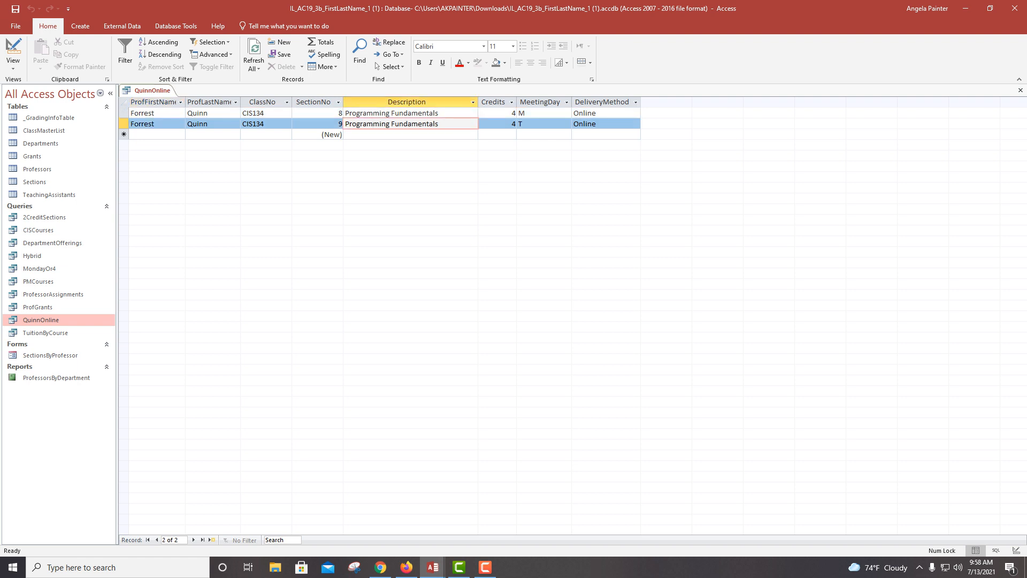
pyautogui.rightClick(149, 90)
pyautogui.click(173, 96)
pyautogui.rightClick(150, 92)
pyautogui.click(175, 111)
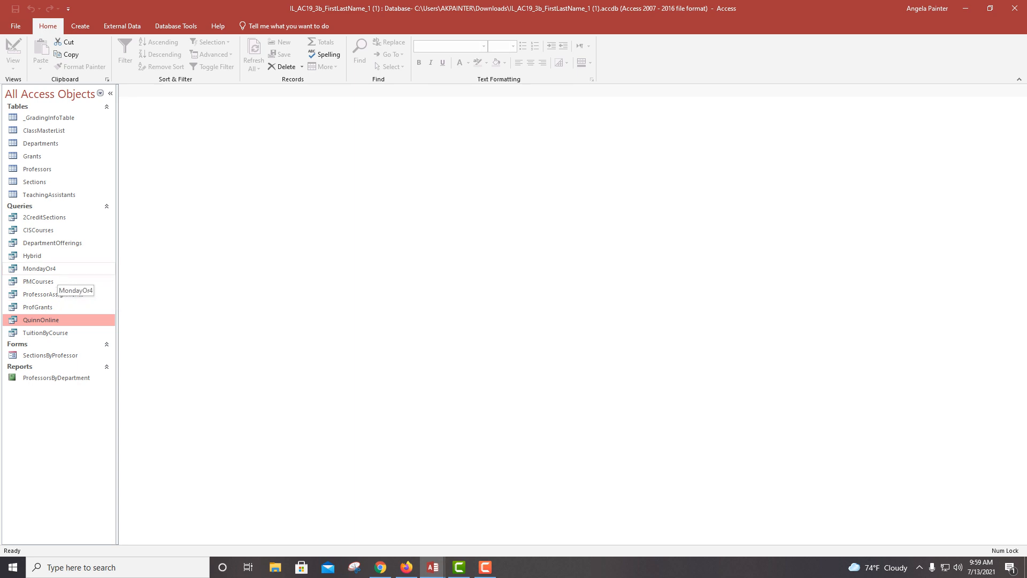
# Step: Open the PMCourses query in Design View and set the Time criterion to >#12:00:00 PM#
pyautogui.rightClick(49, 284)
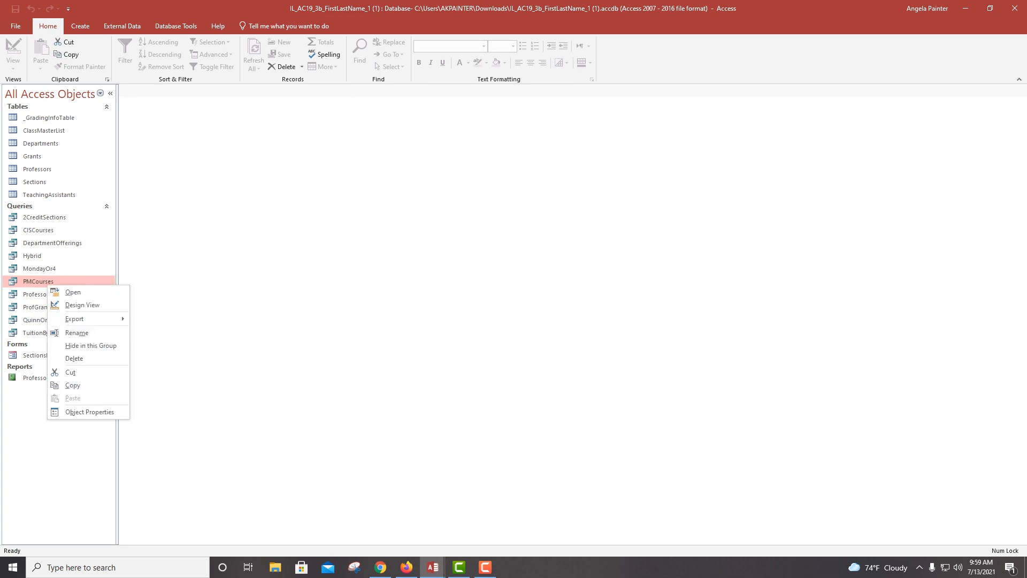
pyautogui.click(72, 303)
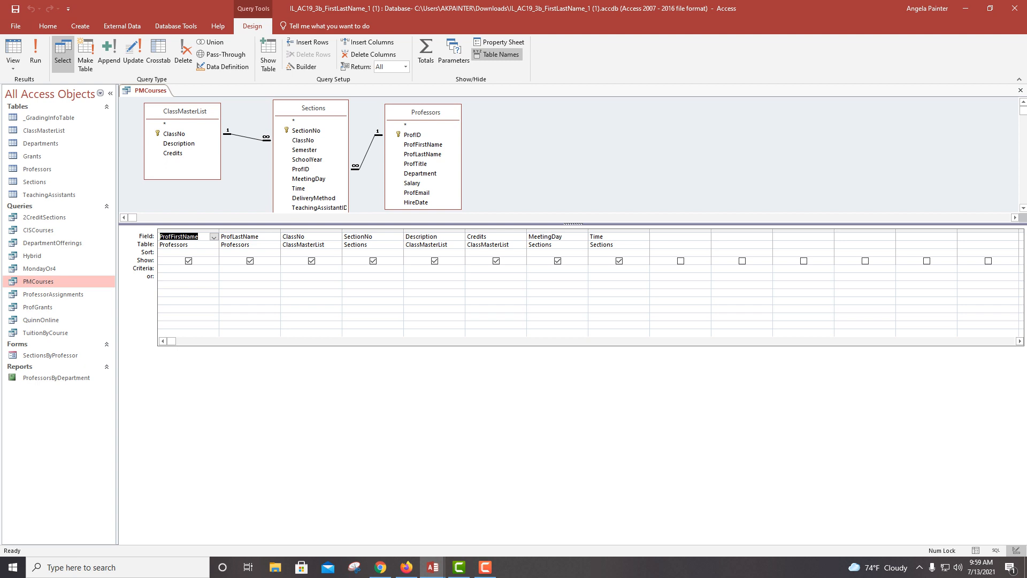
pyautogui.click(644, 236)
pyautogui.click(590, 268)
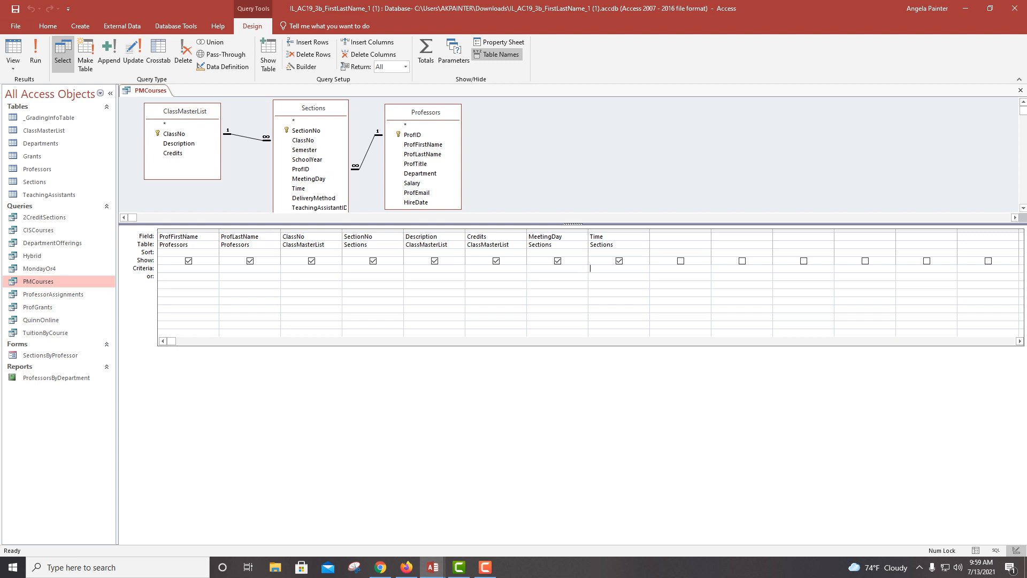
pyautogui.write('>#12:00:00 PM#')
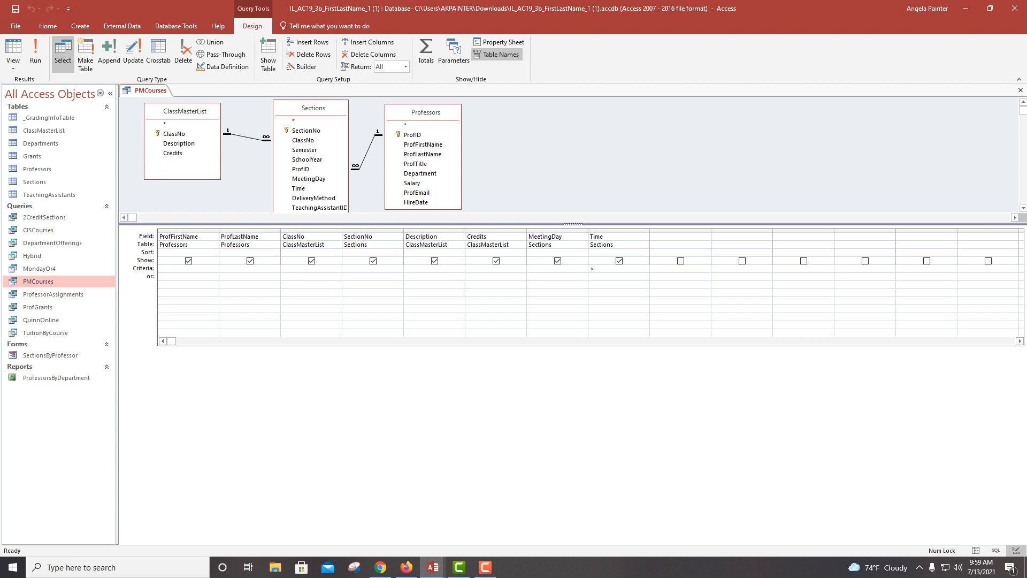
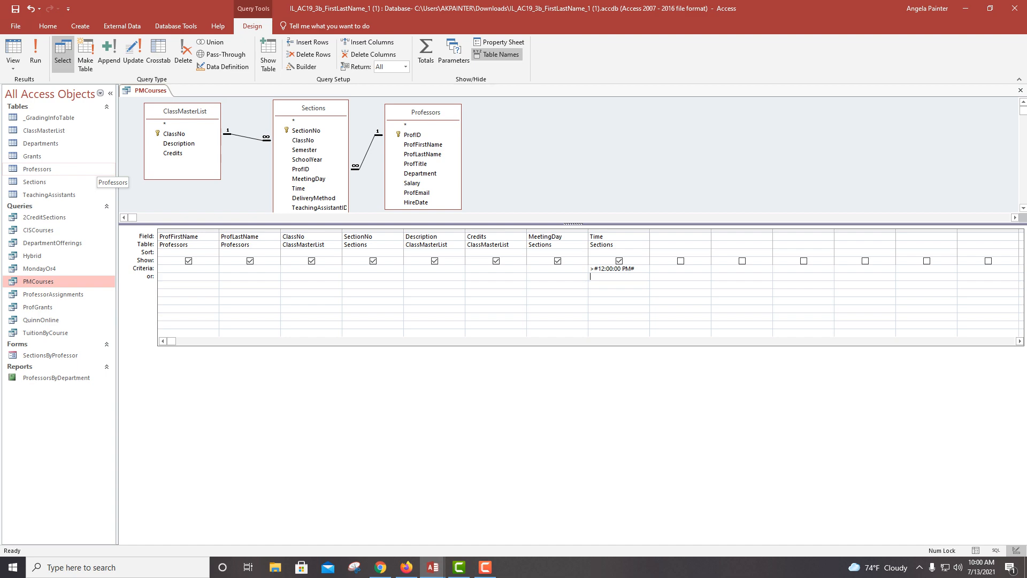
# Step: Check the times of the PMCourses records in Datasheet View, and save and close the query
pyautogui.click(13, 53)
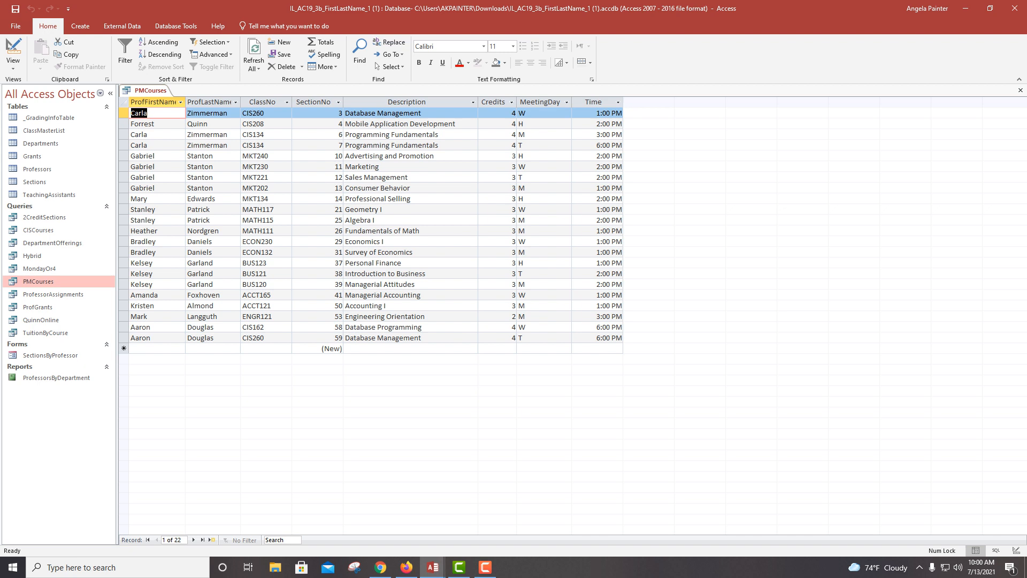
pyautogui.moveTo(610, 263); pyautogui.dragTo(623, 263)
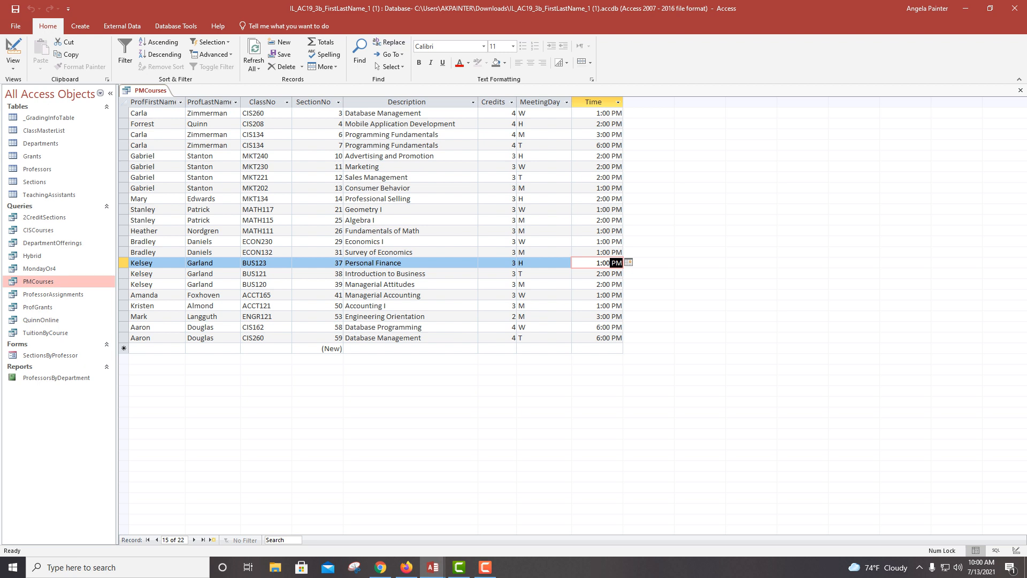
pyautogui.click(294, 284)
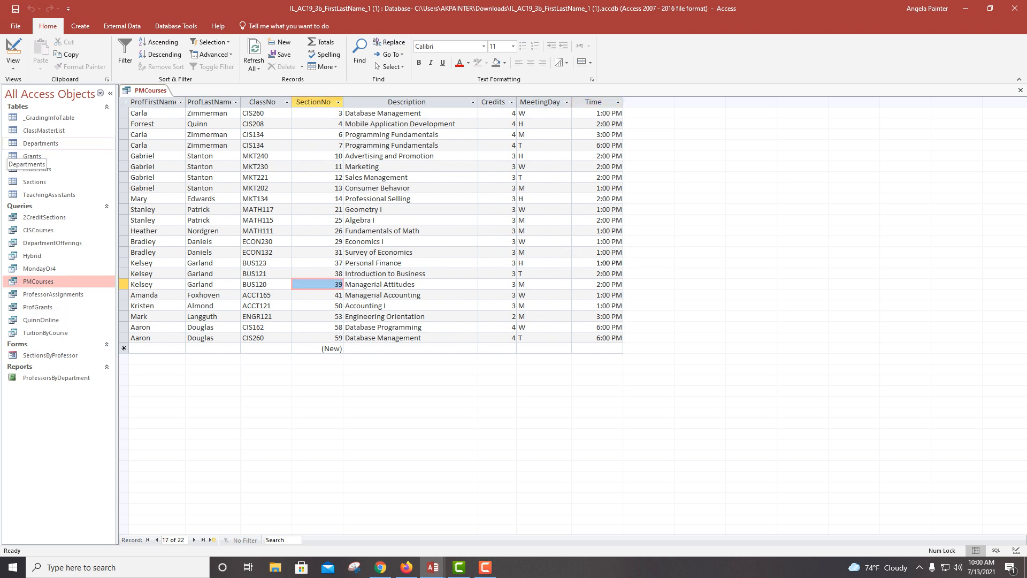
pyautogui.rightClick(161, 91)
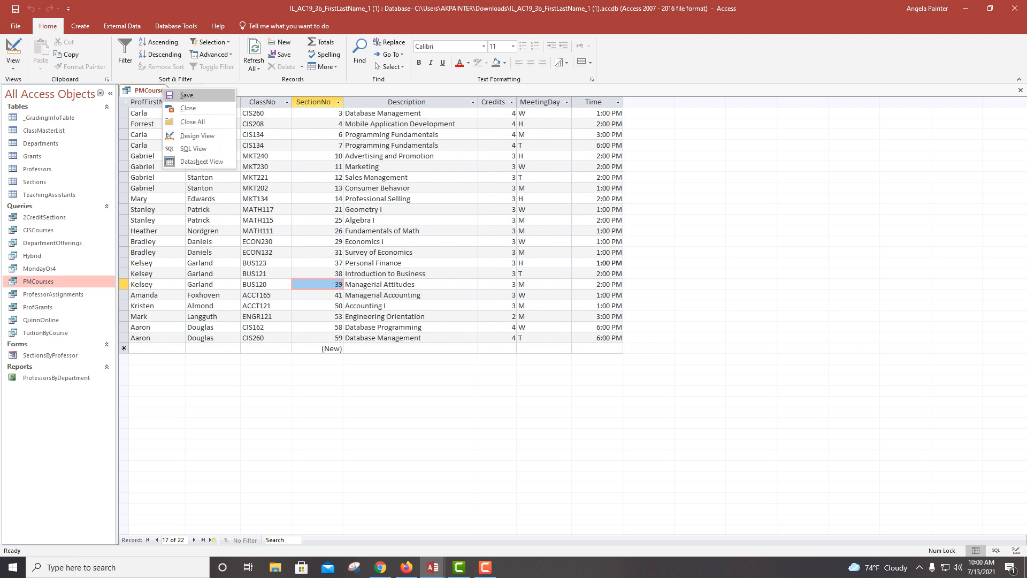
pyautogui.click(186, 95)
pyautogui.rightClick(151, 91)
pyautogui.click(175, 111)
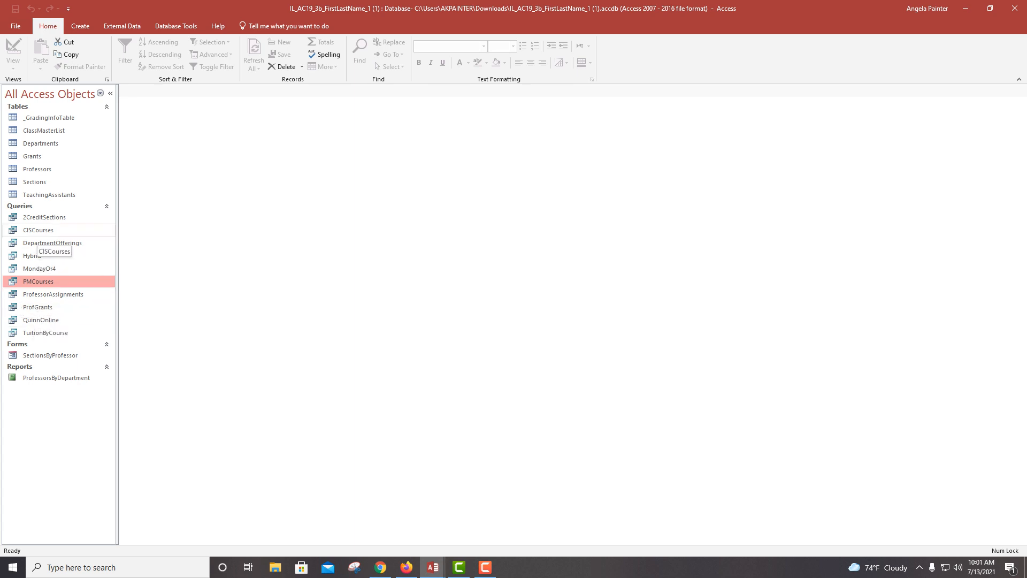
# Step: Open the CISCourses query in Design View
pyautogui.rightClick(38, 231)
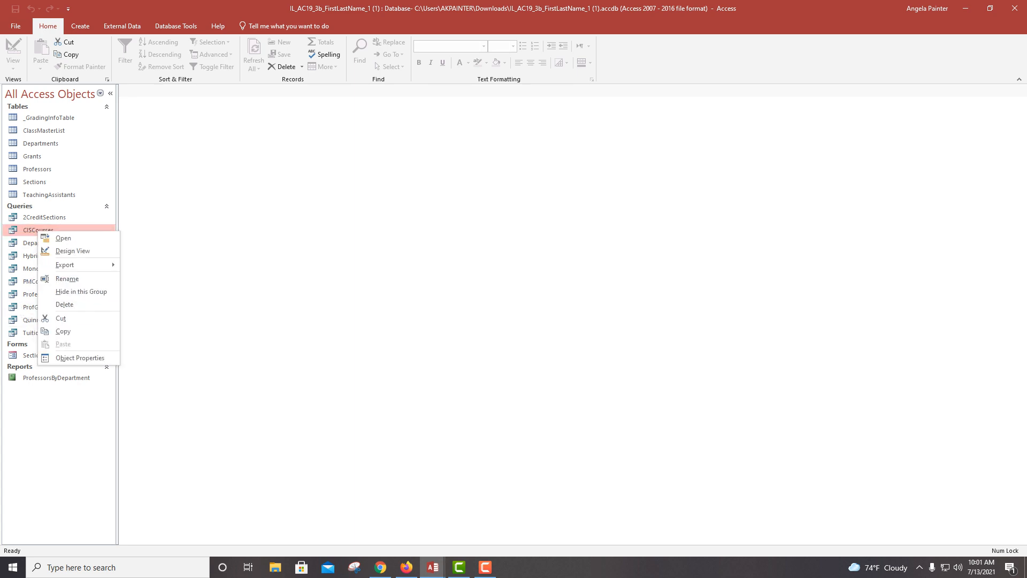
pyautogui.click(73, 251)
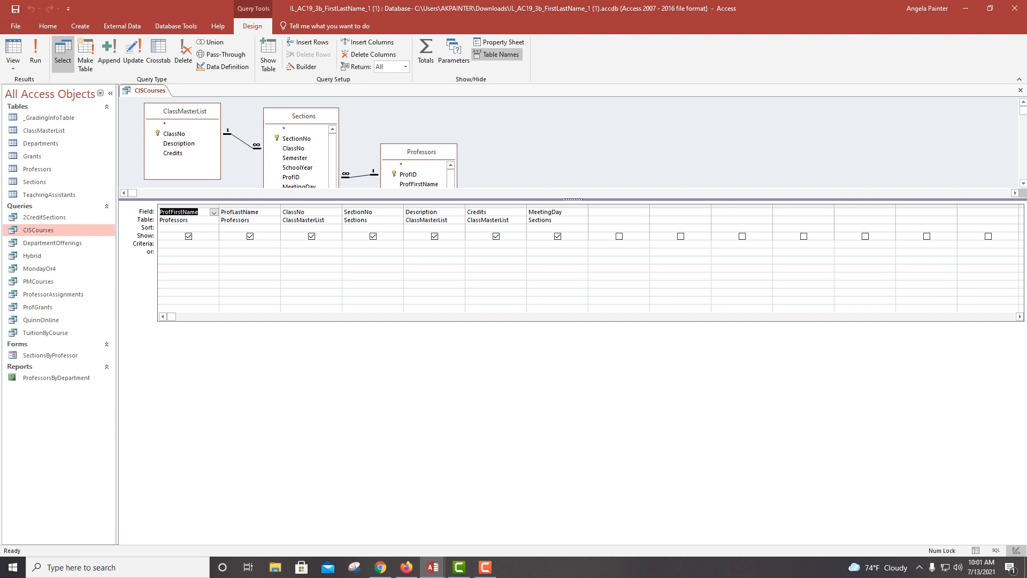
# Step: Try the exact-match criterion ="CIS" for ClassNo, check it in Datasheet View and return to Design View
pyautogui.click(316, 212)
pyautogui.click(306, 244)
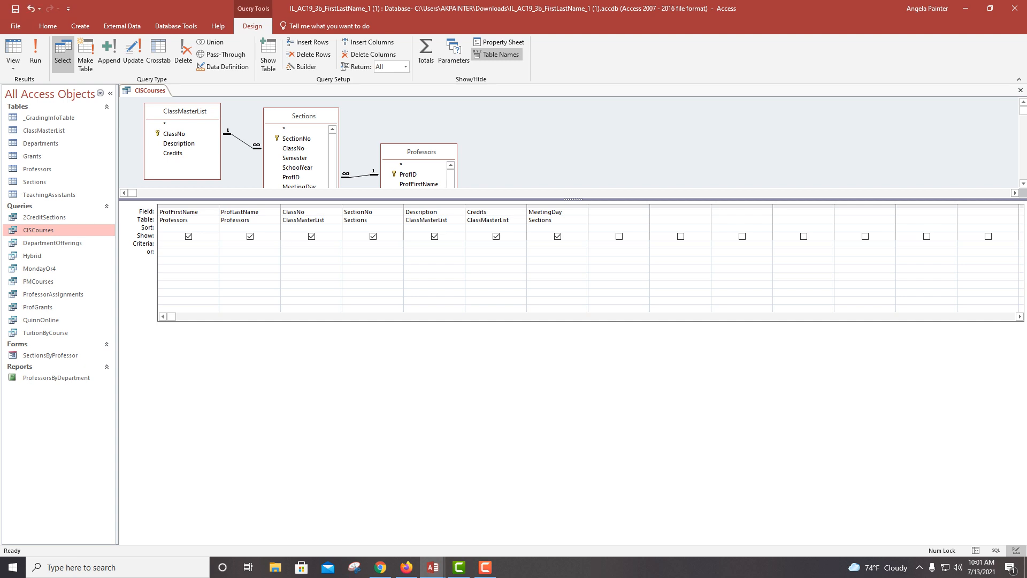
pyautogui.write('IS')
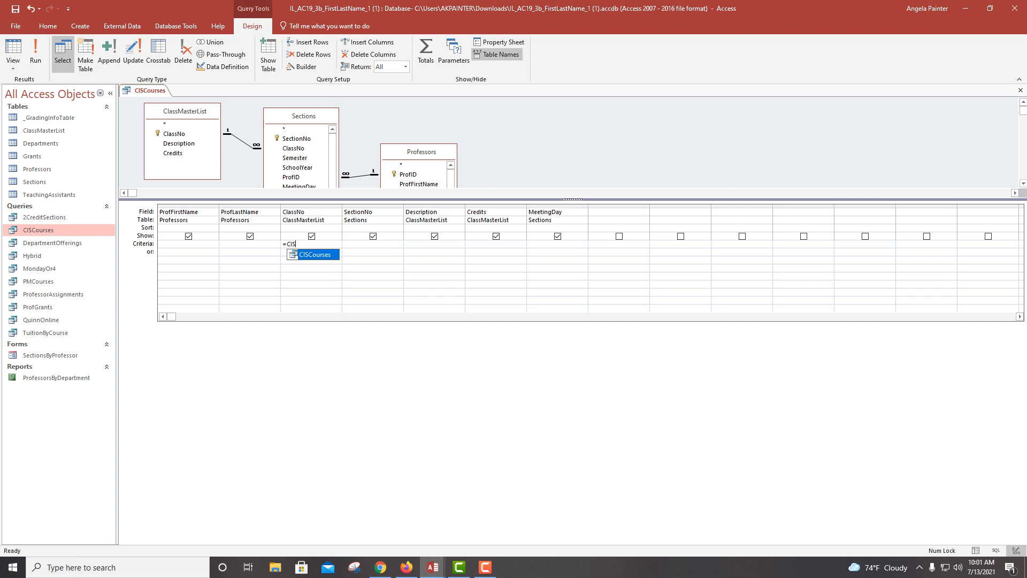
pyautogui.click(283, 284)
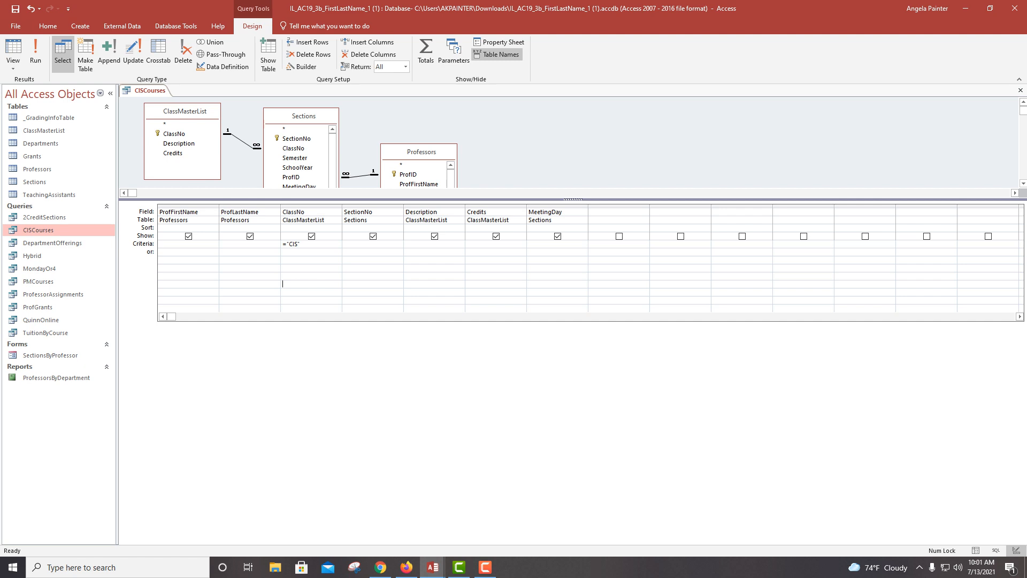
pyautogui.click(13, 63)
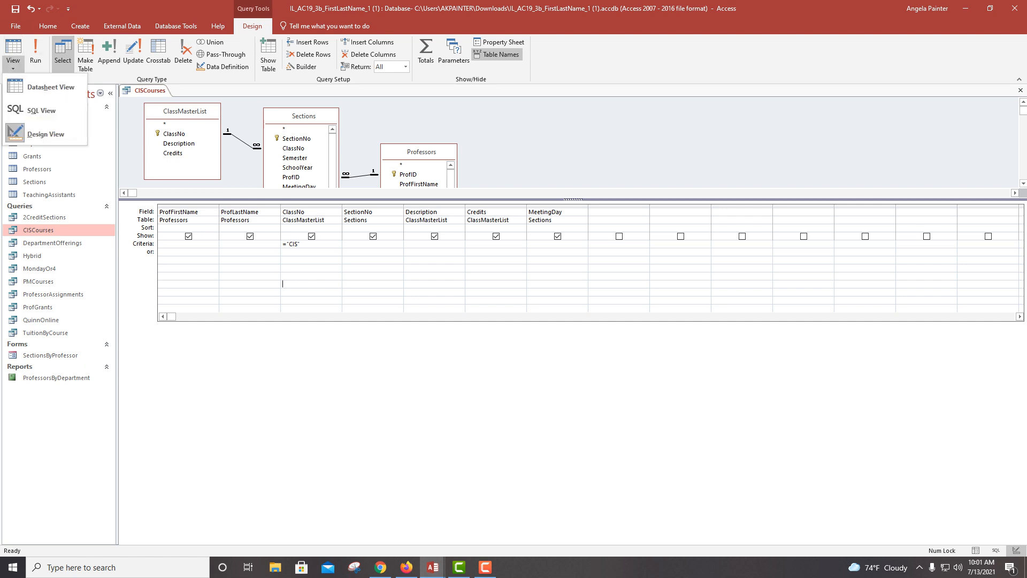
pyautogui.click(51, 87)
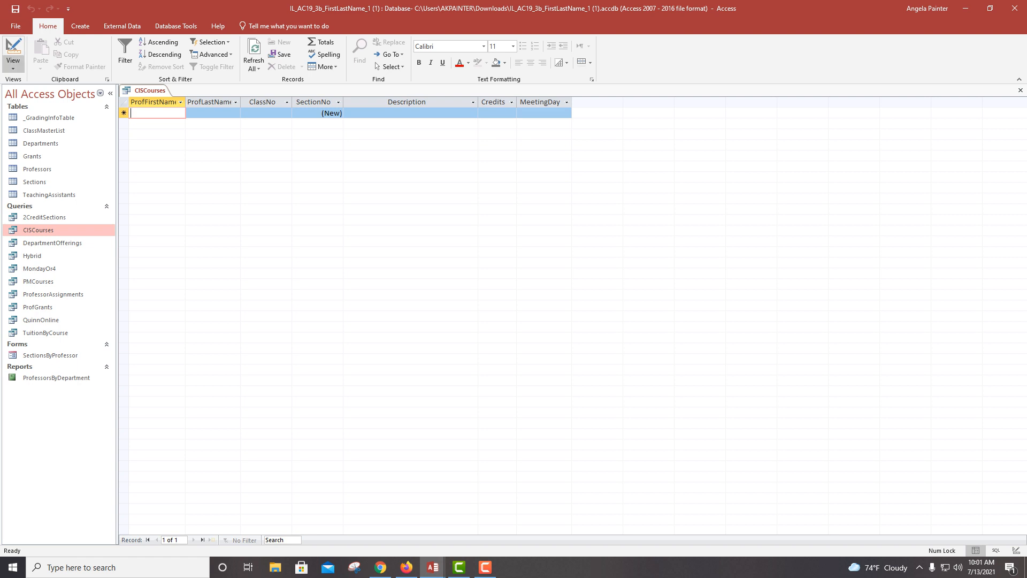
pyautogui.click(13, 63)
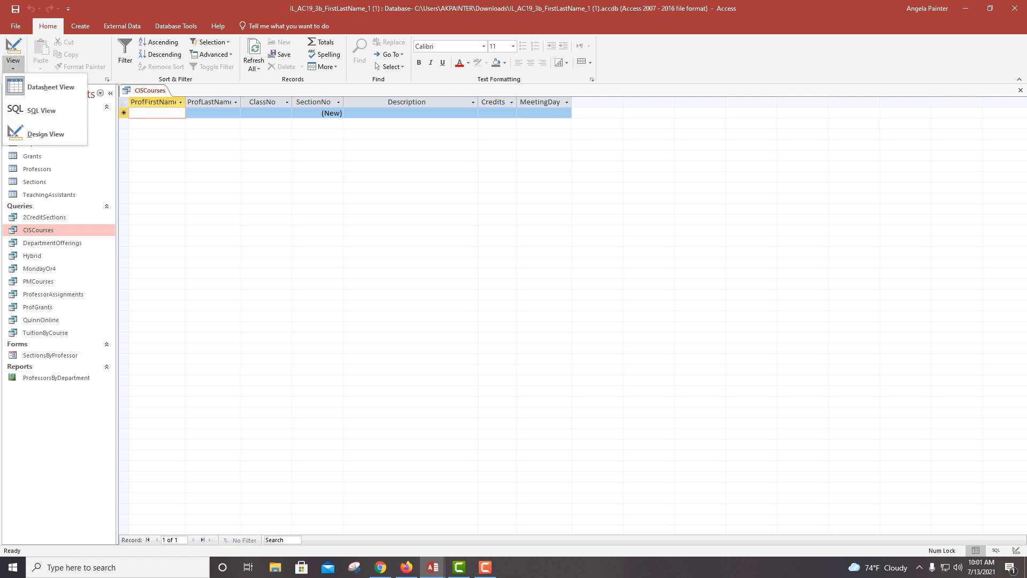
pyautogui.click(46, 134)
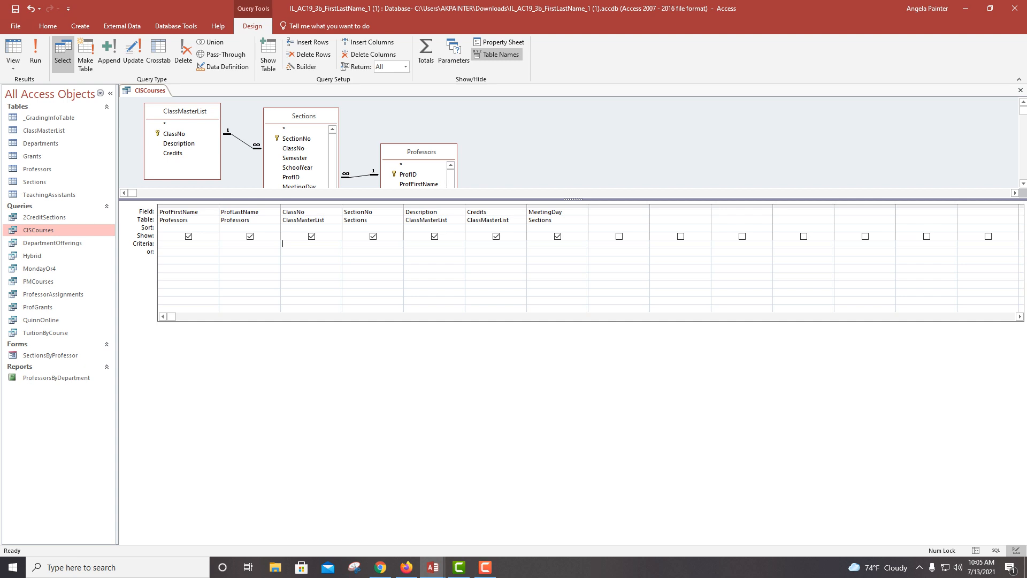
# Step: Set the ClassNo criterion of the CISCourses query to the wildcard expression Like "CIS*"
pyautogui.write('IS*')
pyautogui.press('Down')
pyautogui.click(311, 206)
pyautogui.click(311, 260)
# Step: Display the CISCourses query in Datasheet View, and save and close the query
pyautogui.click(13, 63)
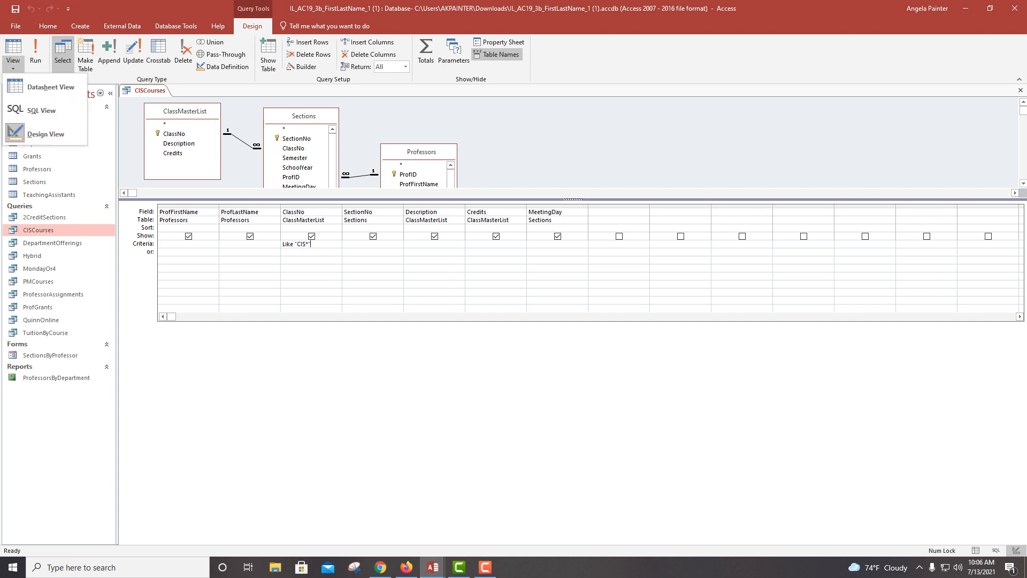
pyautogui.click(48, 86)
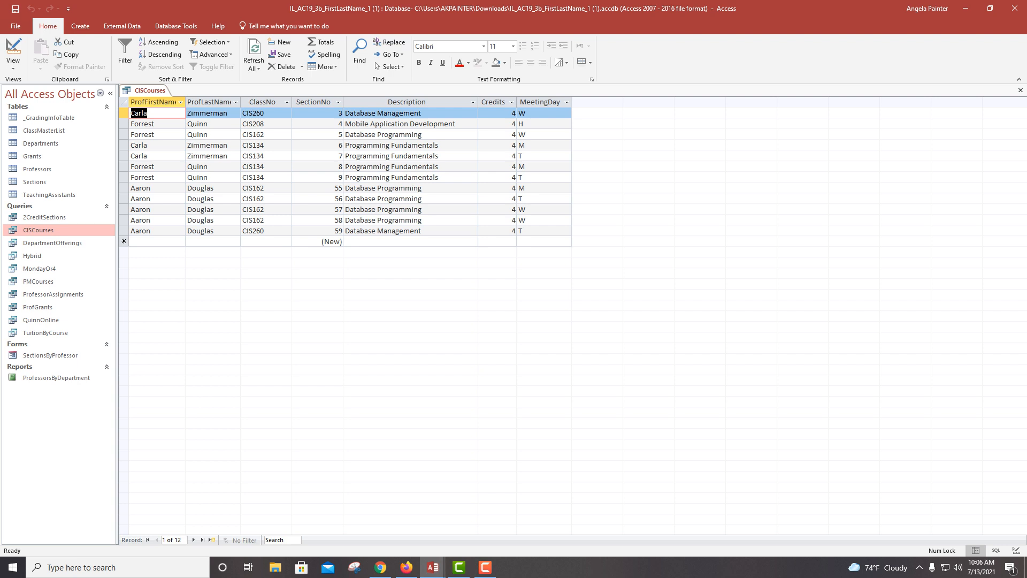
pyautogui.rightClick(147, 90)
pyautogui.click(160, 98)
pyautogui.rightClick(147, 89)
pyautogui.click(163, 114)
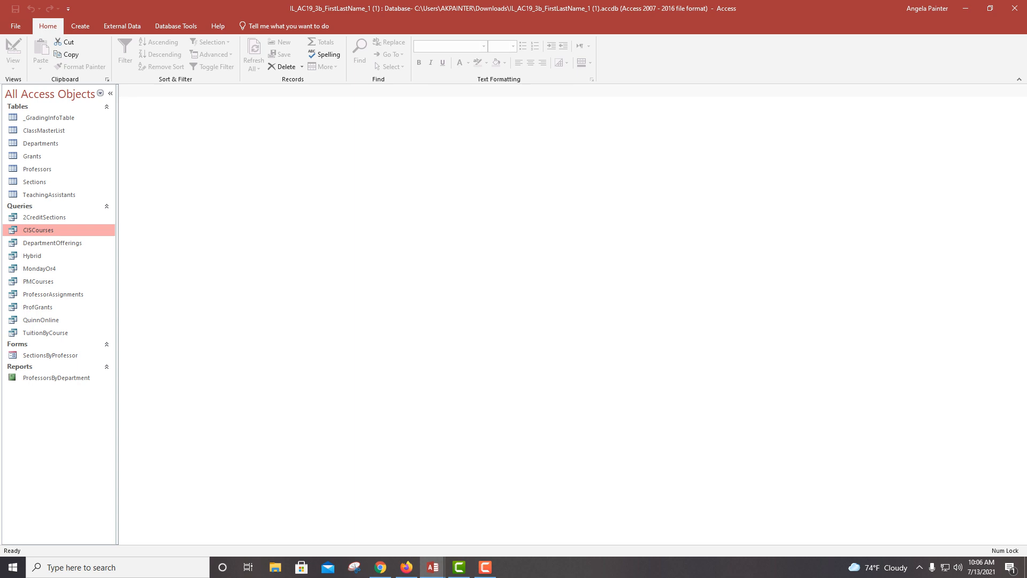
# Step: Create a new query in Design View based on the TeachingAssistants and Sections tables
pyautogui.click(80, 26)
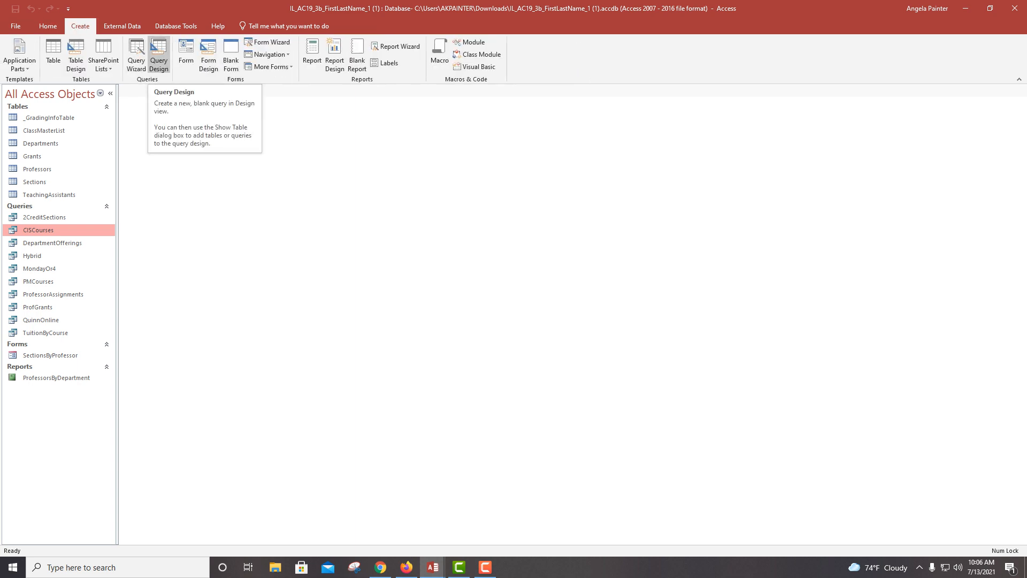
pyautogui.click(158, 53)
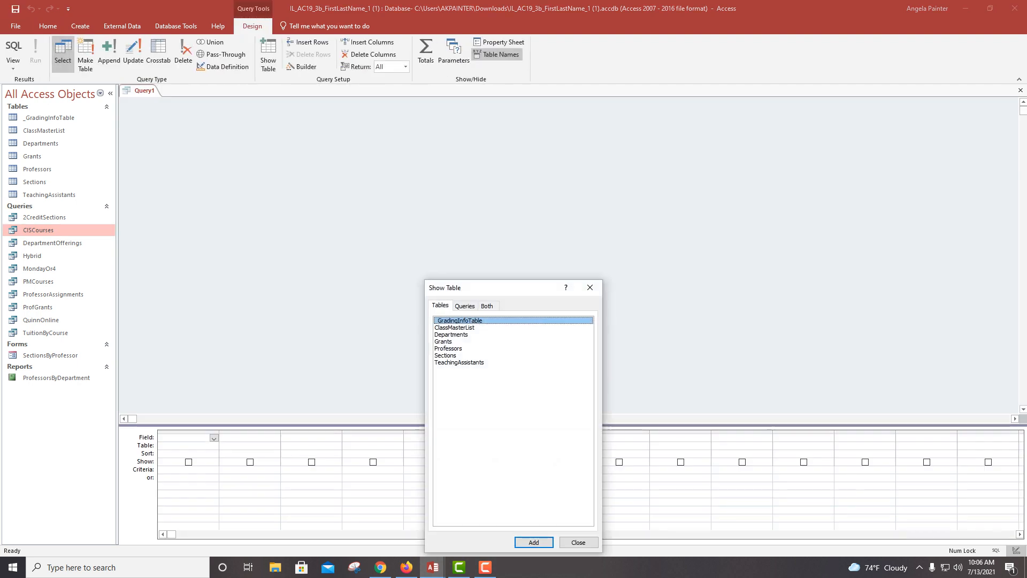
pyautogui.moveTo(505, 287); pyautogui.dragTo(809, 121)
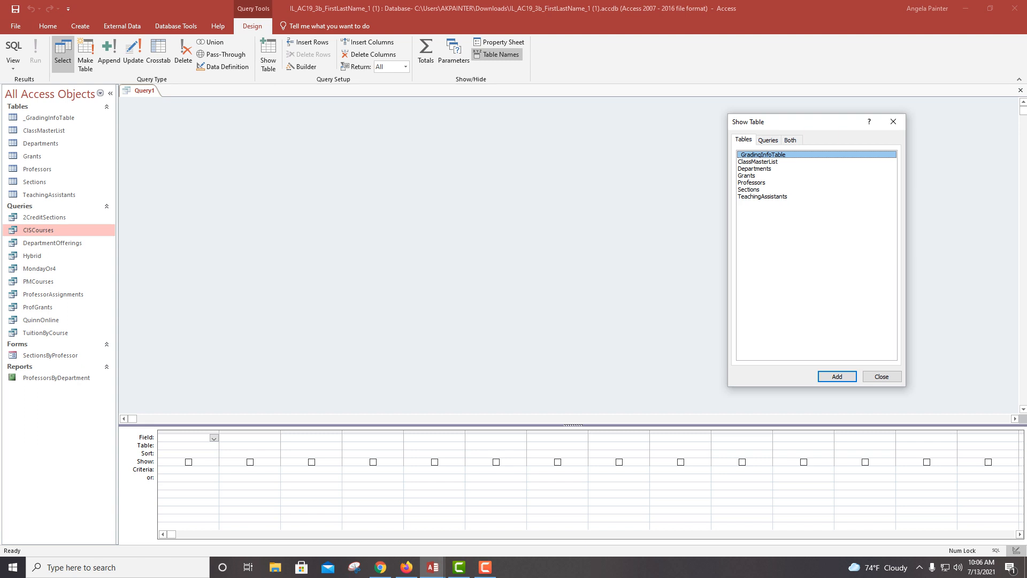
pyautogui.doubleClick(763, 196)
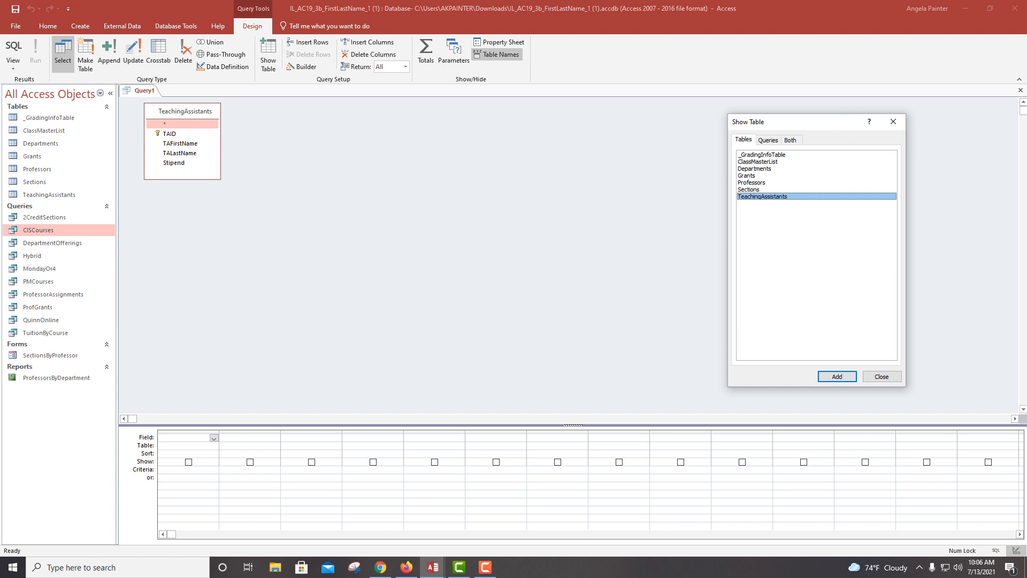
pyautogui.click(749, 189)
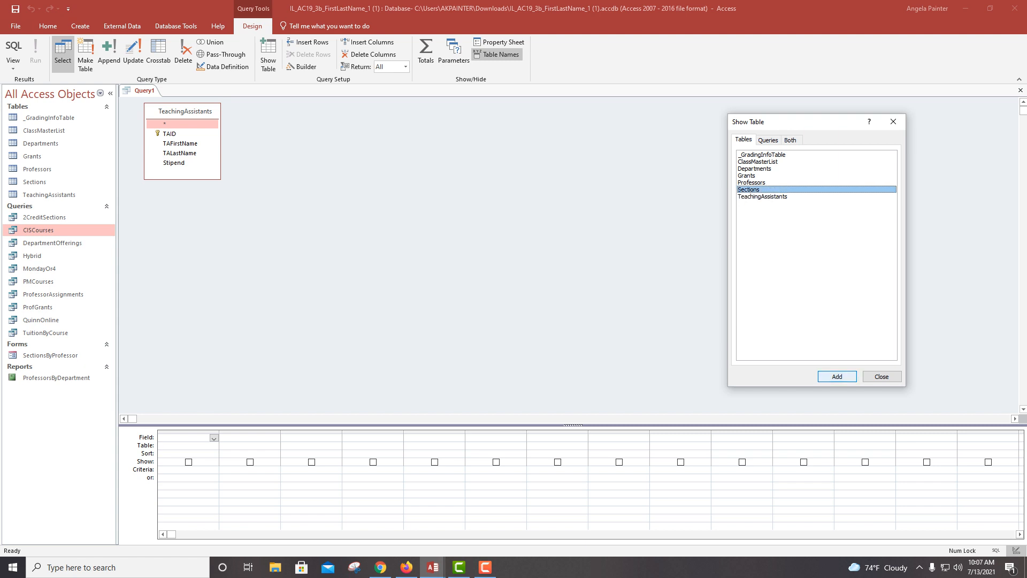
pyautogui.click(837, 377)
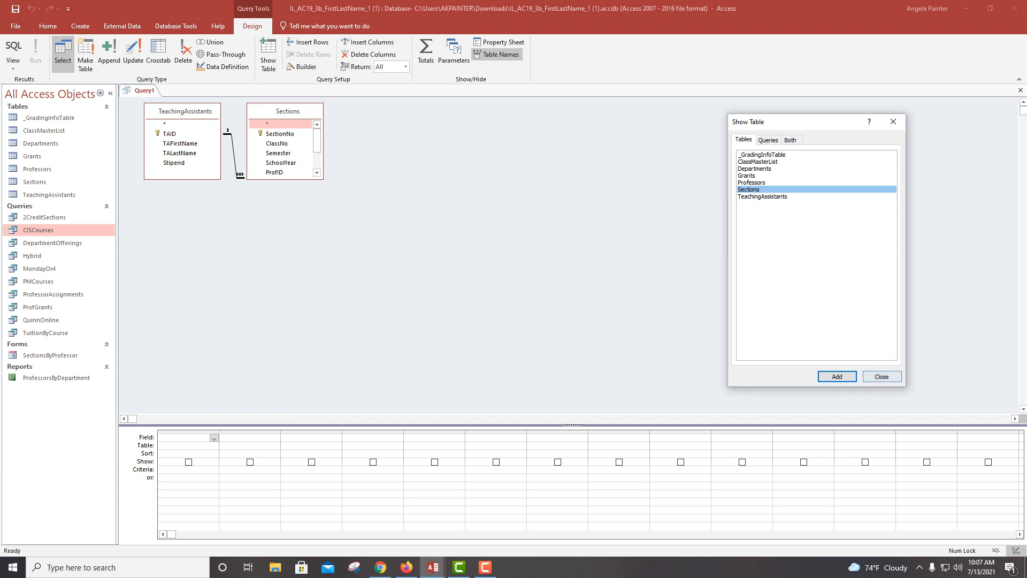
pyautogui.click(882, 376)
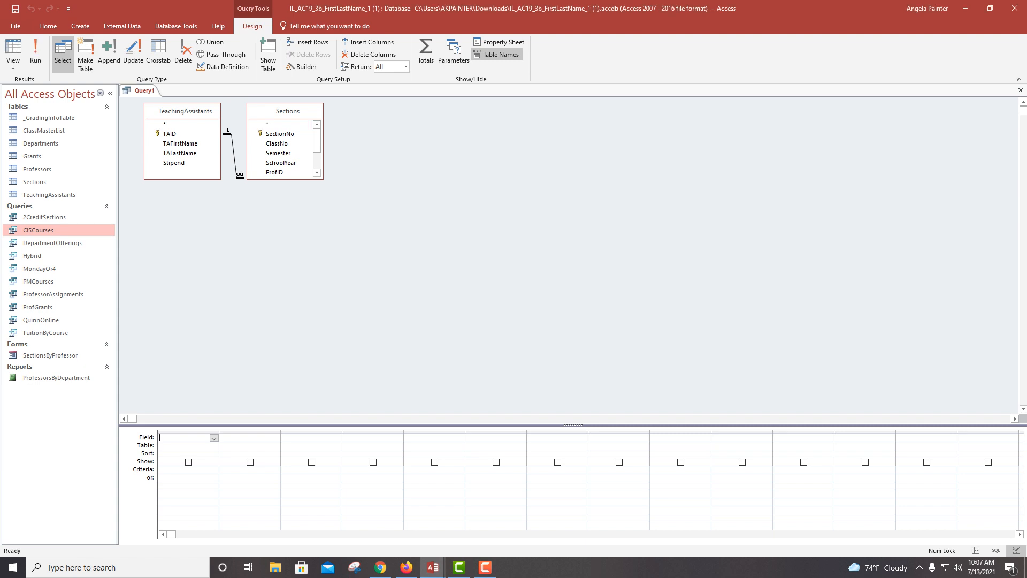
# Step: Add TALastName from TeachingAssistants and ClassNo, MeetingDay and Time from Sections to the query grid, enlarging the Sections field list to show all fields
pyautogui.moveTo(285, 180); pyautogui.dragTo(285, 230)
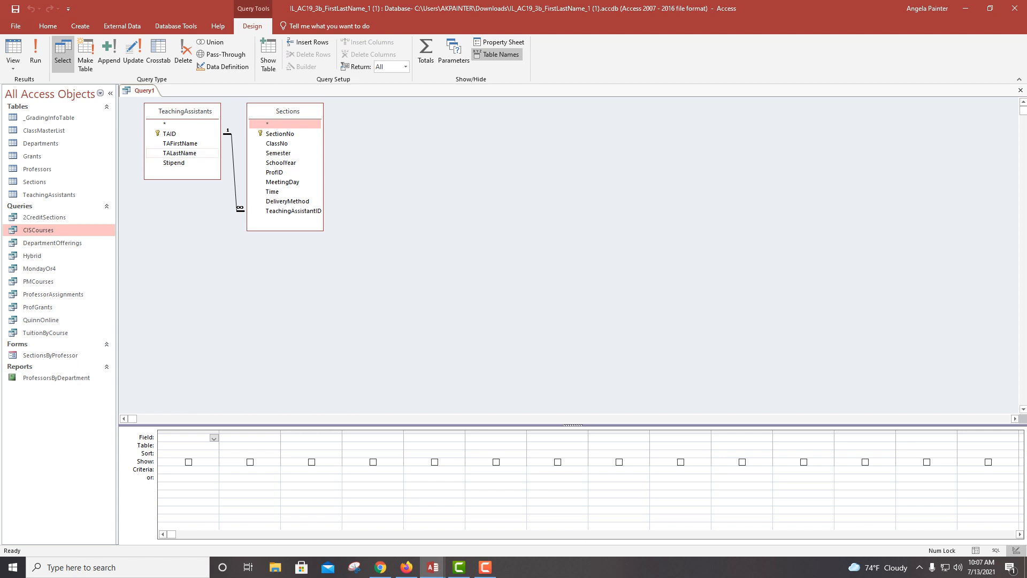
pyautogui.click(180, 153)
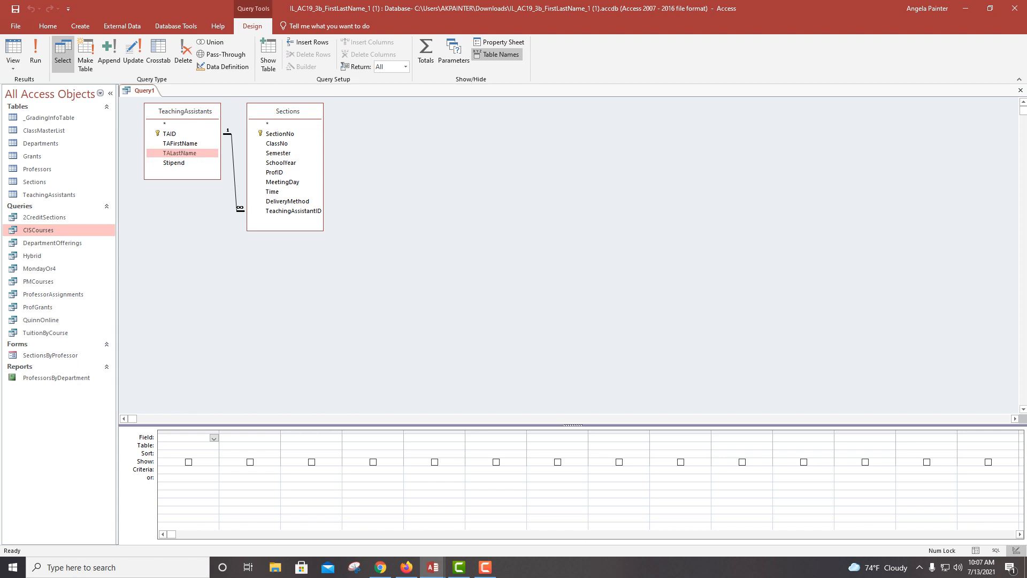
pyautogui.moveTo(180, 153); pyautogui.dragTo(209, 437)
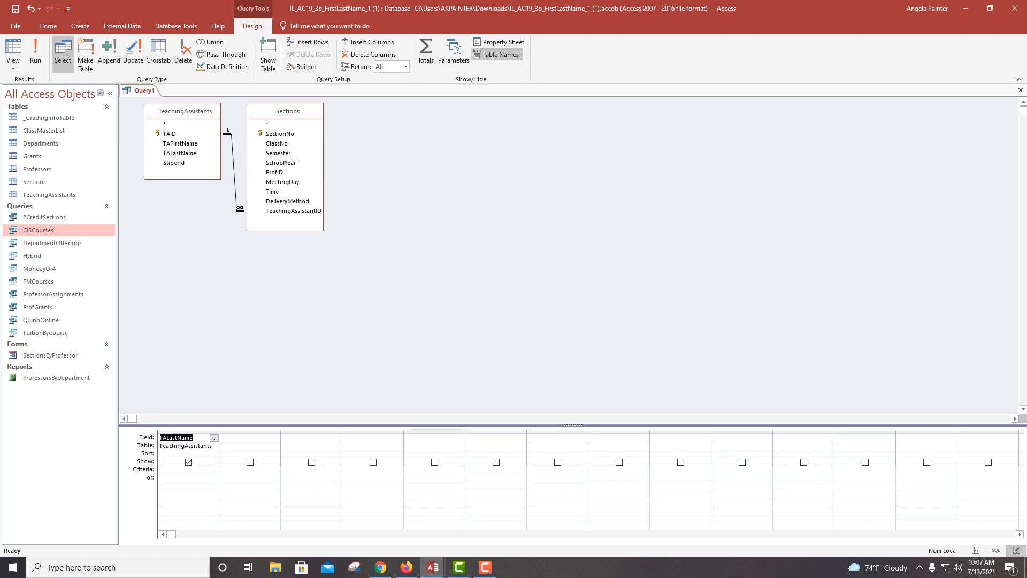
pyautogui.click(277, 143)
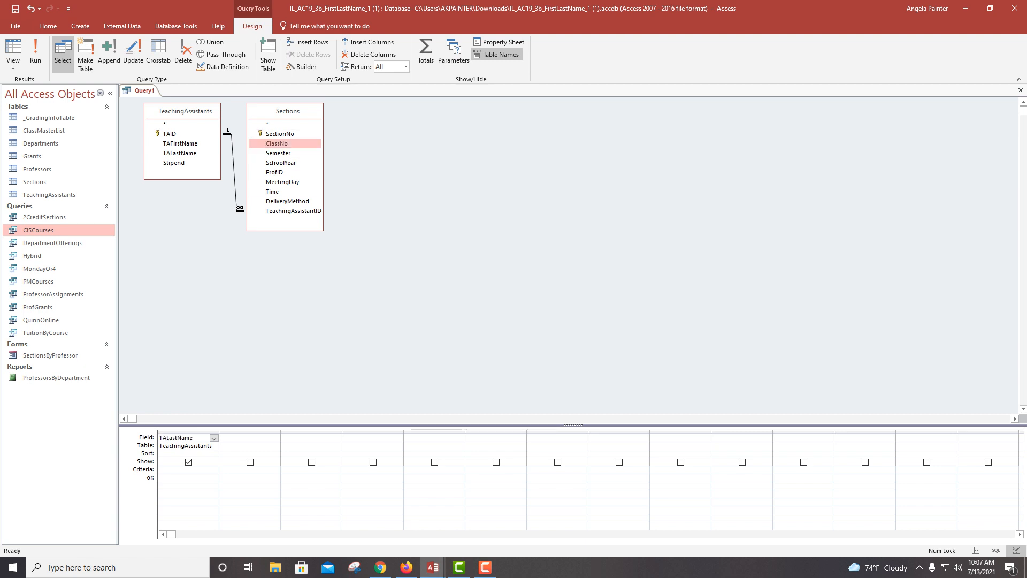
pyautogui.moveTo(277, 143); pyautogui.dragTo(252, 438)
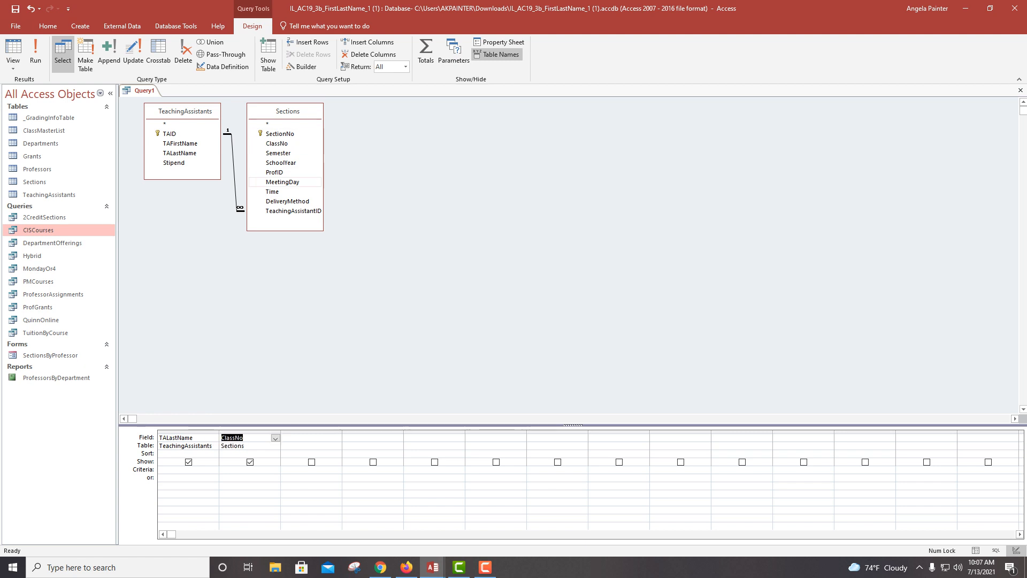
pyautogui.click(282, 182)
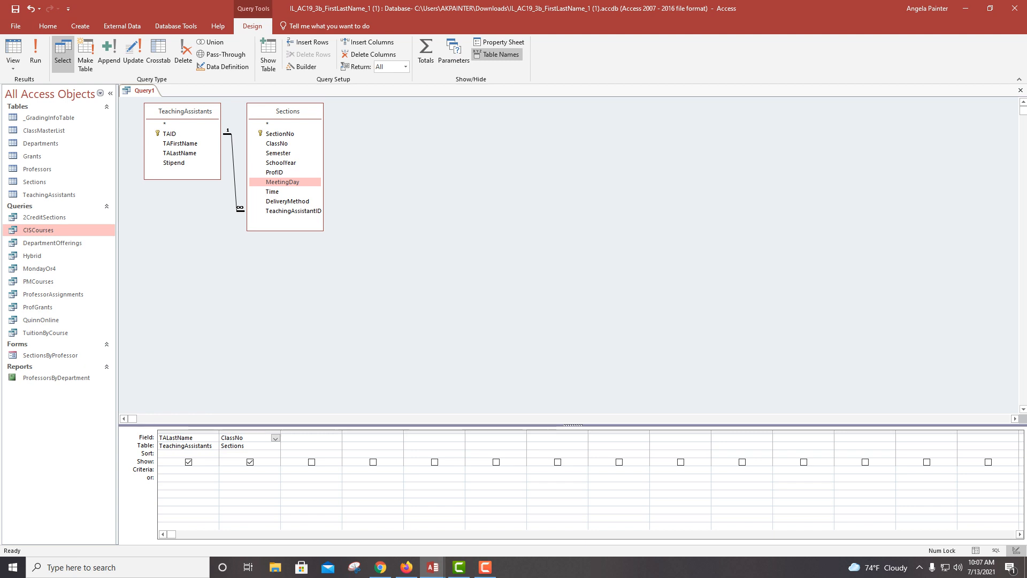
pyautogui.moveTo(282, 182); pyautogui.dragTo(321, 438)
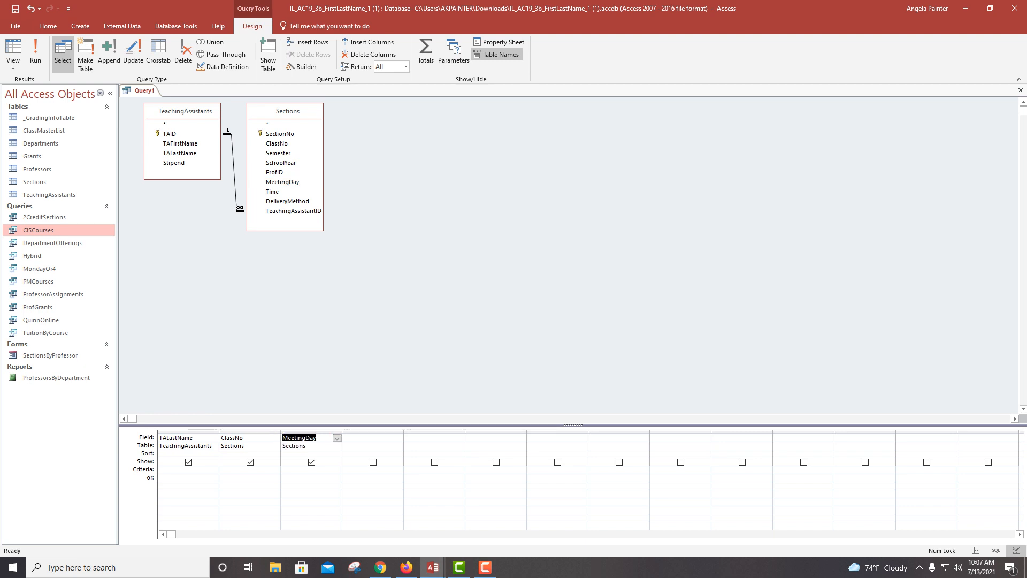
pyautogui.click(272, 191)
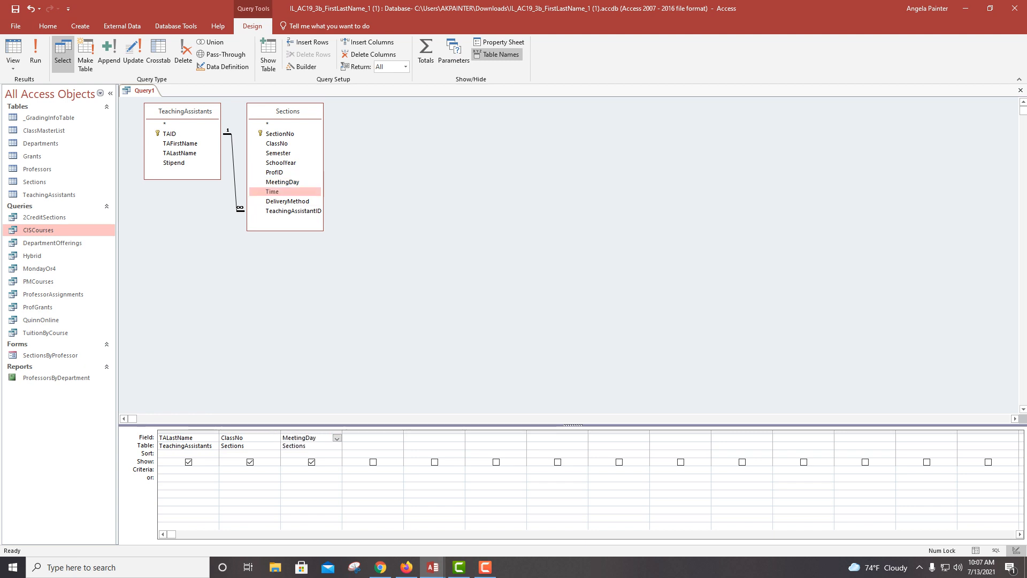
pyautogui.moveTo(273, 192); pyautogui.dragTo(356, 438)
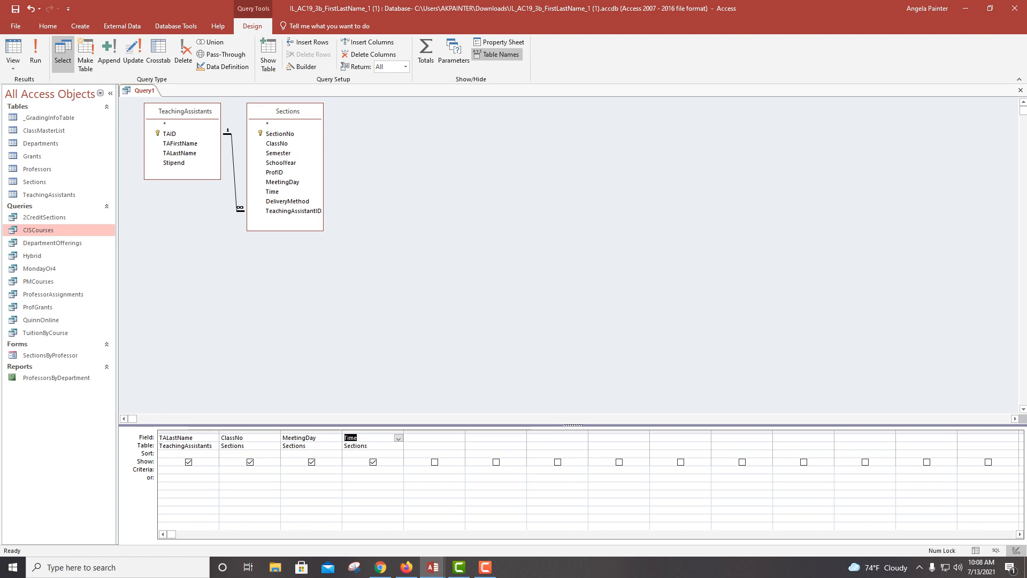
# Step: Display the new query in Datasheet View, and save it as TASections and close it
pyautogui.click(13, 67)
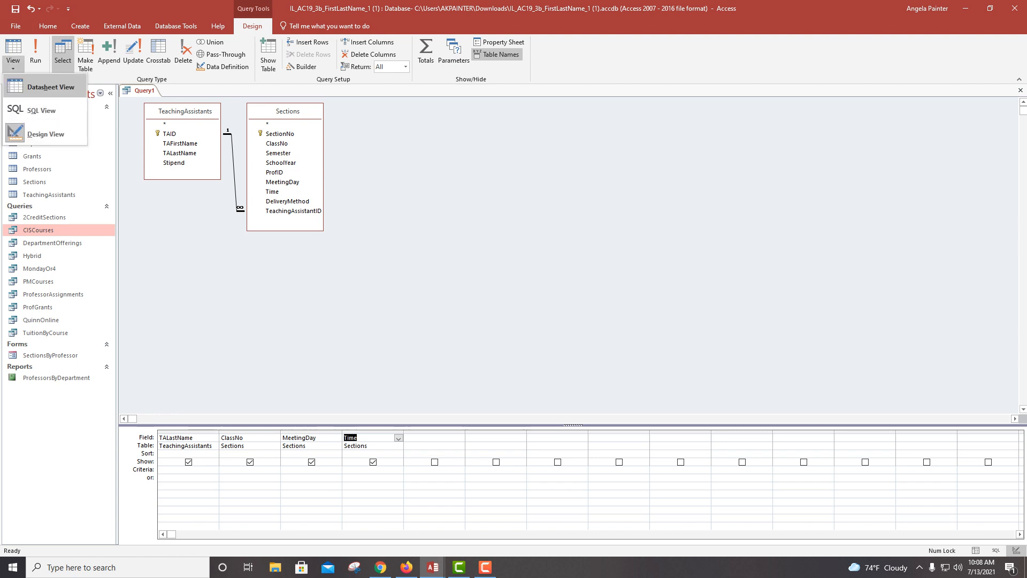
pyautogui.click(32, 85)
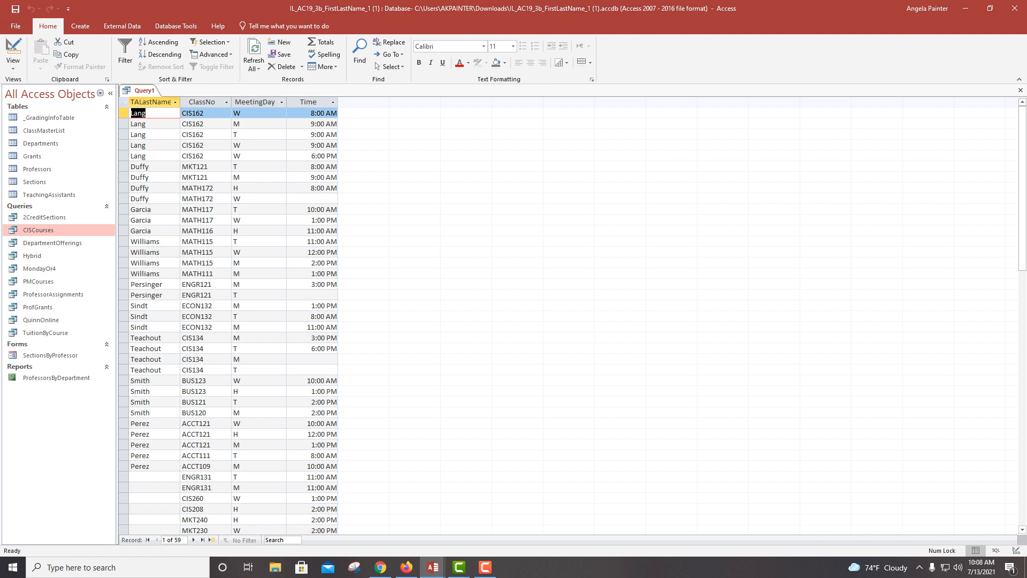
pyautogui.rightClick(145, 91)
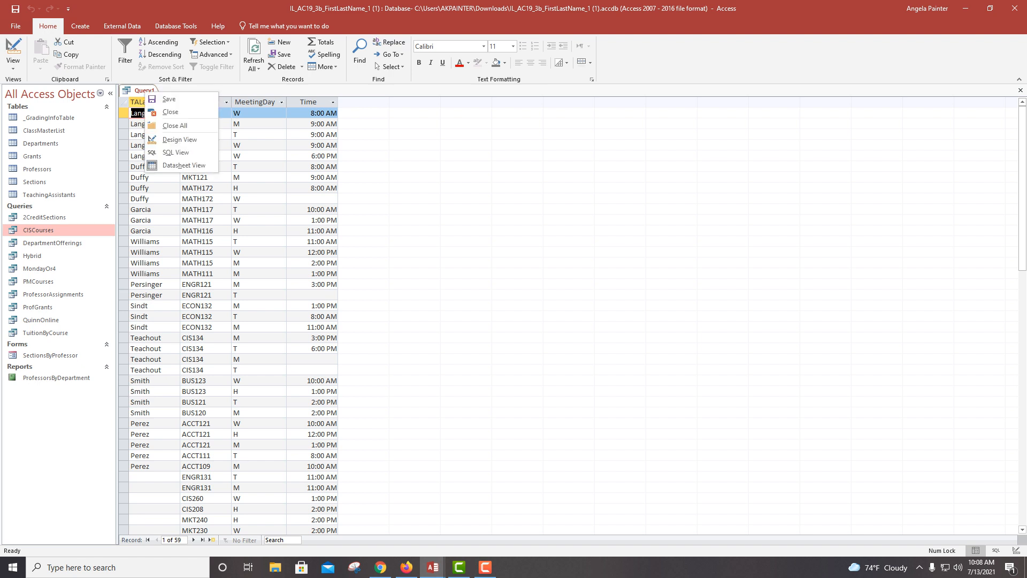
pyautogui.click(169, 99)
pyautogui.click(469, 196)
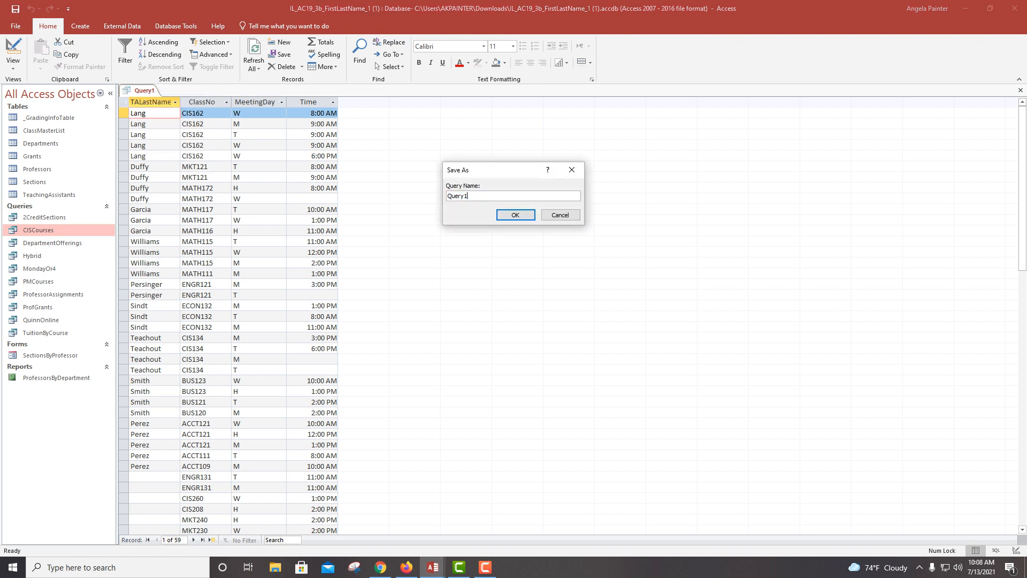
pyautogui.doubleClick(467, 196)
pyautogui.write('TASections')
pyautogui.press('Return')
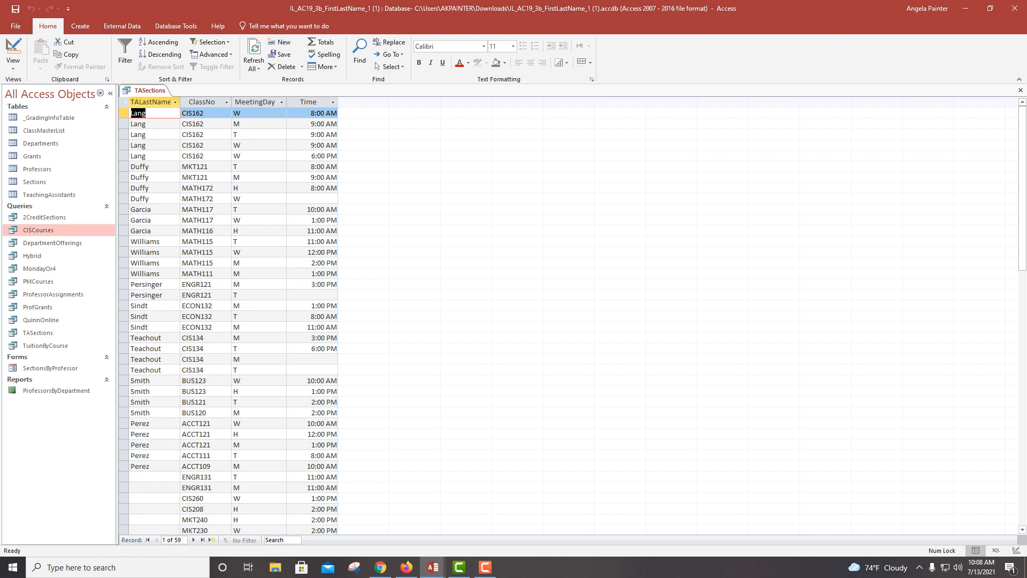
pyautogui.rightClick(163, 90)
pyautogui.click(189, 109)
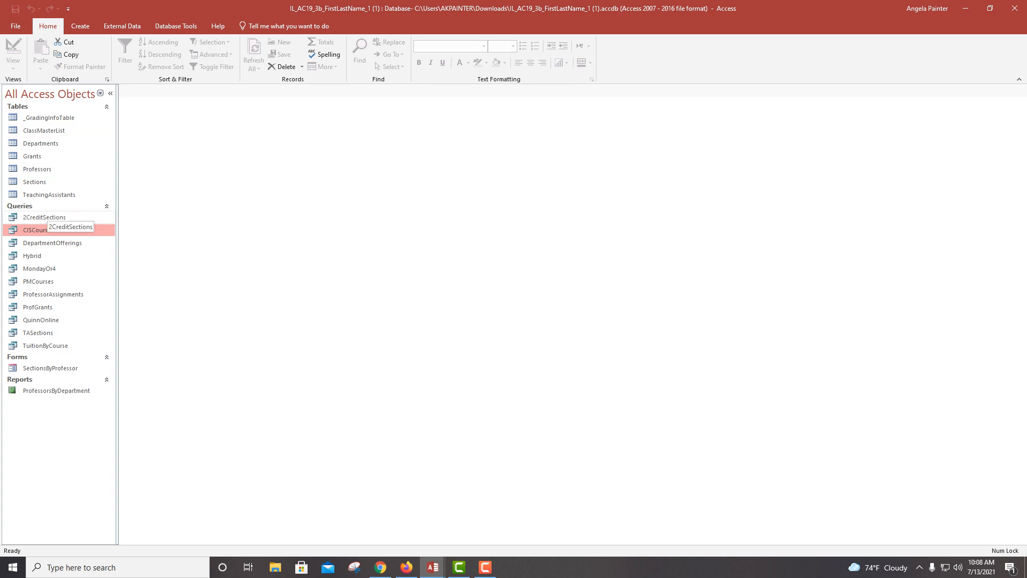
# Step: Open the 2CreditSections query in Design View and set the Credits criterion to =2
pyautogui.rightClick(78, 216)
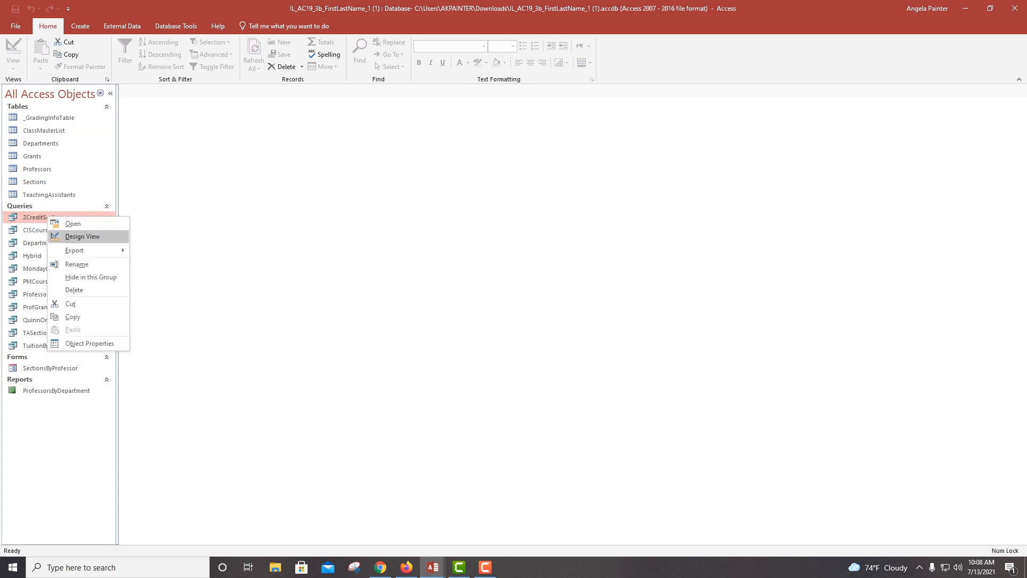
pyautogui.click(96, 234)
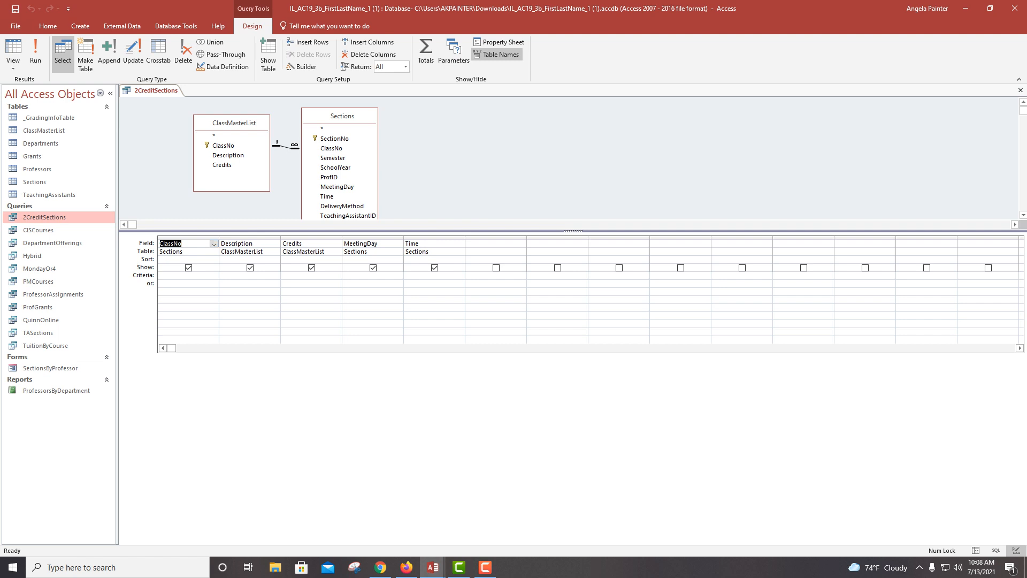
pyautogui.click(326, 244)
pyautogui.click(321, 275)
pyautogui.write('=2')
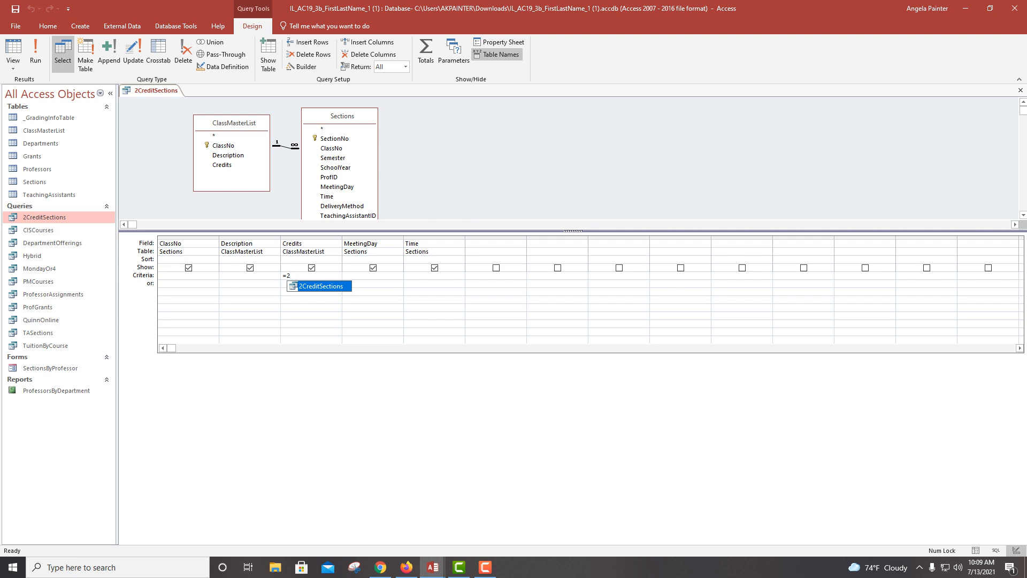
pyautogui.click(299, 315)
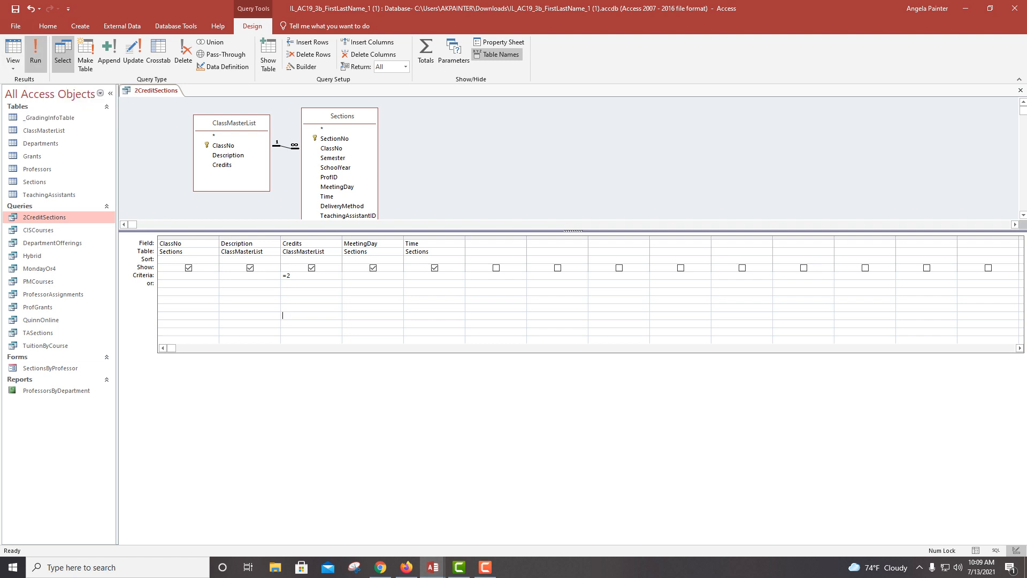
# Step: Run the 2CreditSections query, and save and close it
pyautogui.click(36, 53)
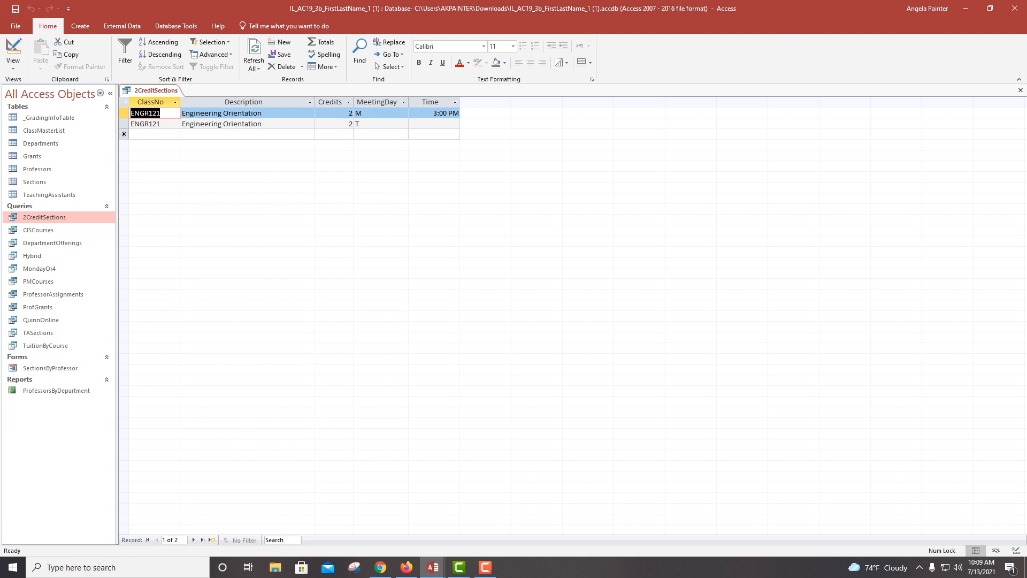
pyautogui.rightClick(165, 90)
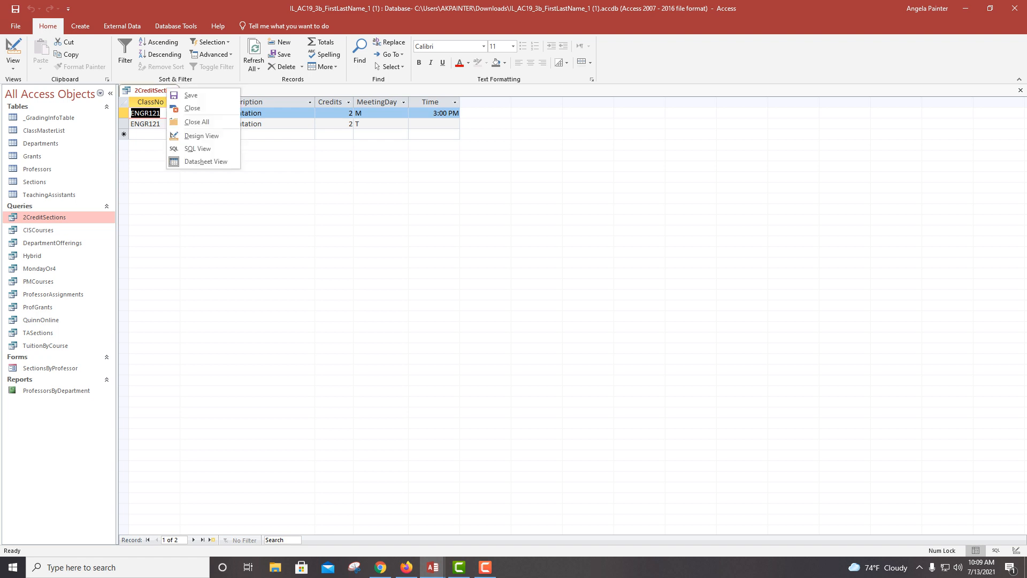
pyautogui.rightClick(162, 90)
pyautogui.click(188, 110)
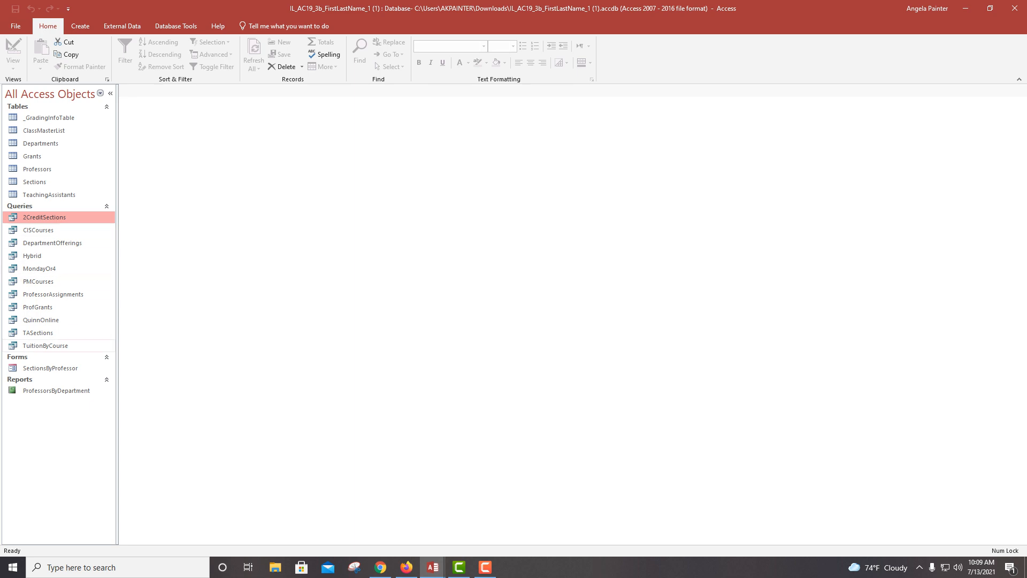
# Step: Open the TuitionByCourse query in Design View
pyautogui.click(45, 346)
pyautogui.rightClick(52, 346)
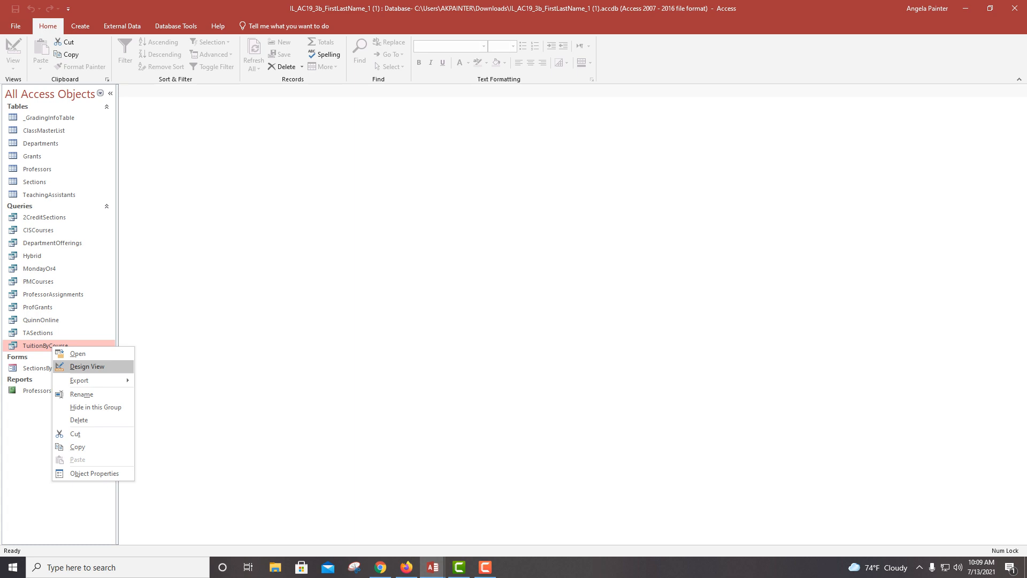
pyautogui.click(86, 367)
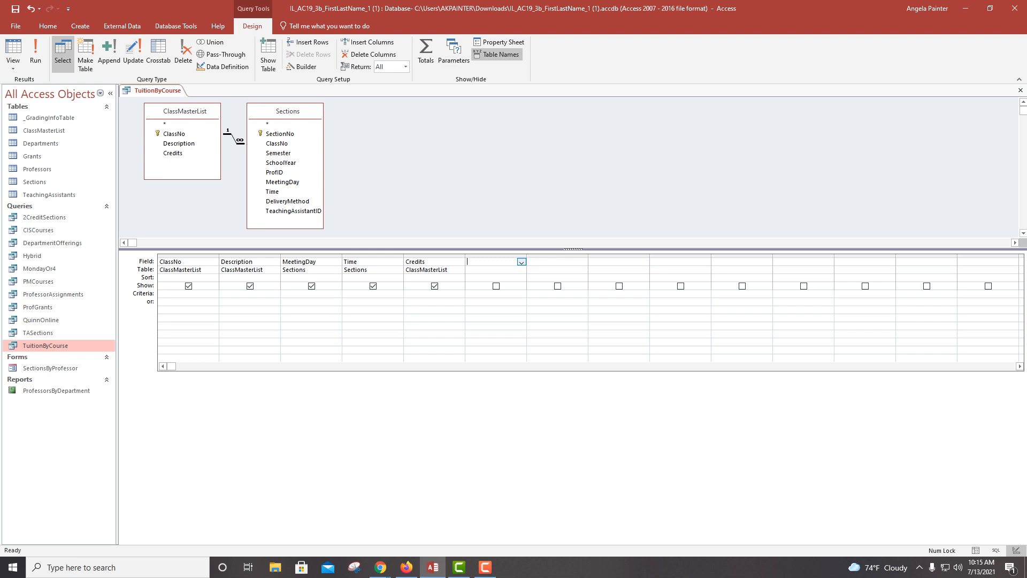
pyautogui.click(278, 153)
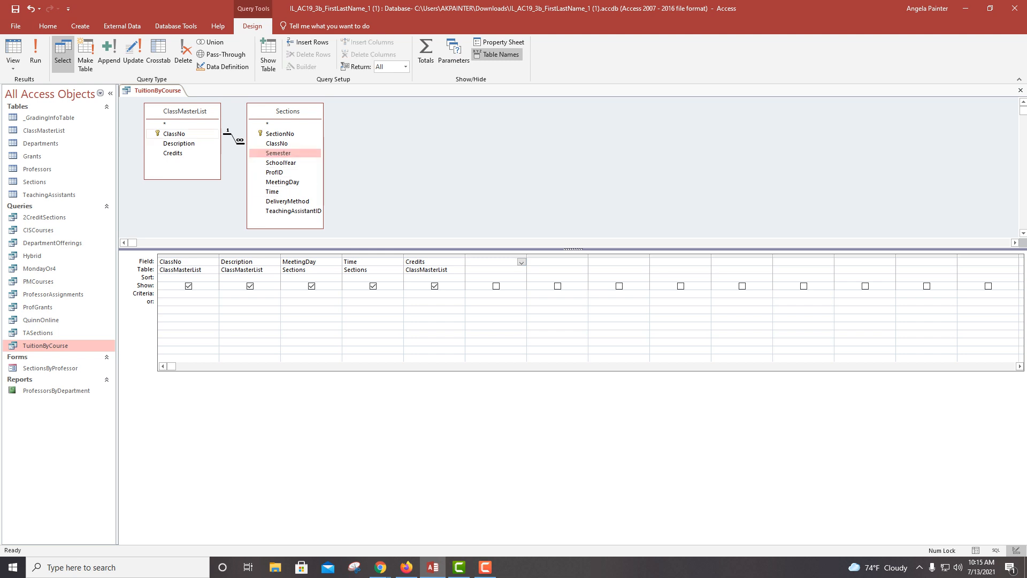
pyautogui.click(174, 134)
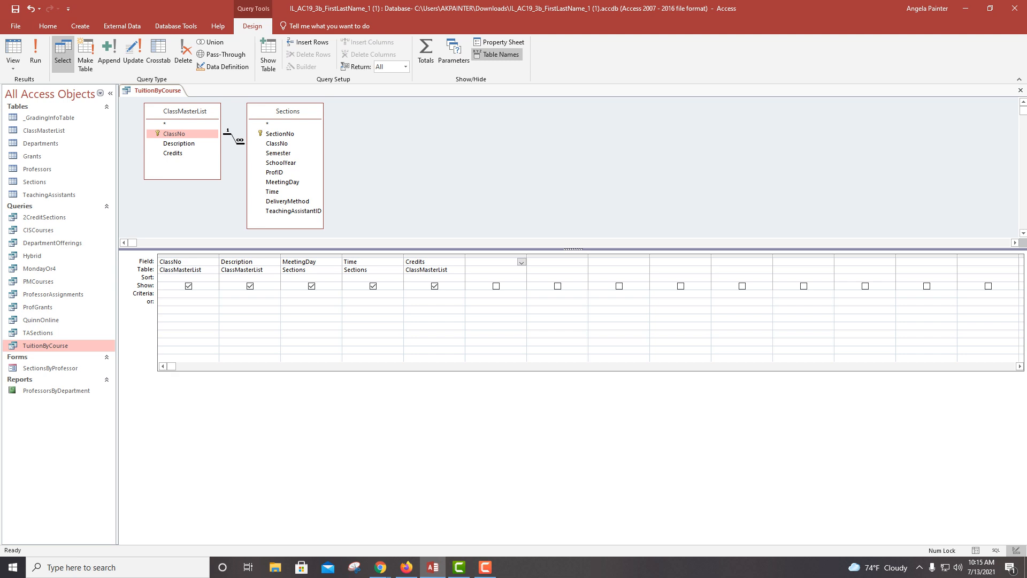
pyautogui.click(496, 270)
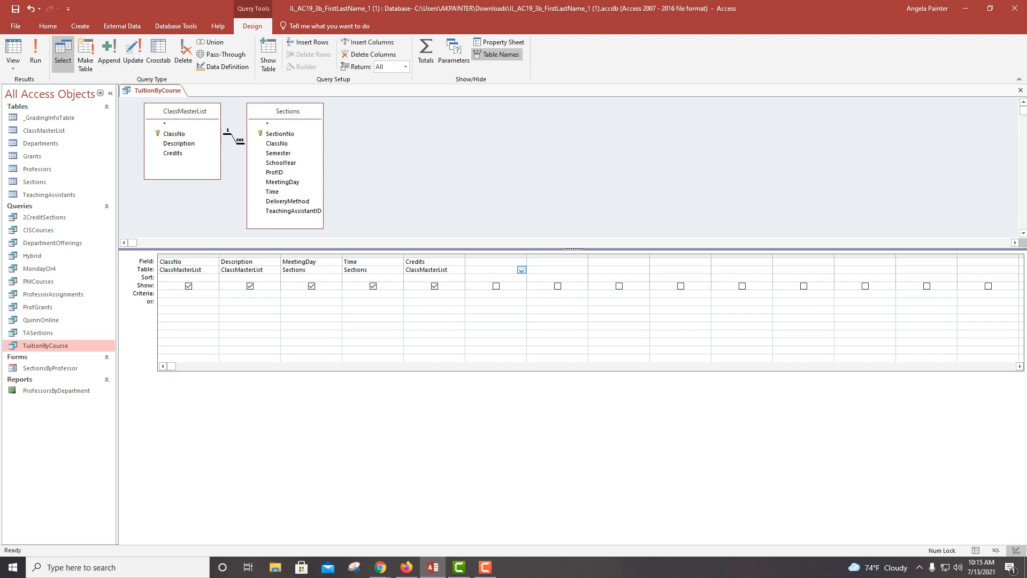
pyautogui.click(492, 262)
pyautogui.hotkey('shift', 'F2')
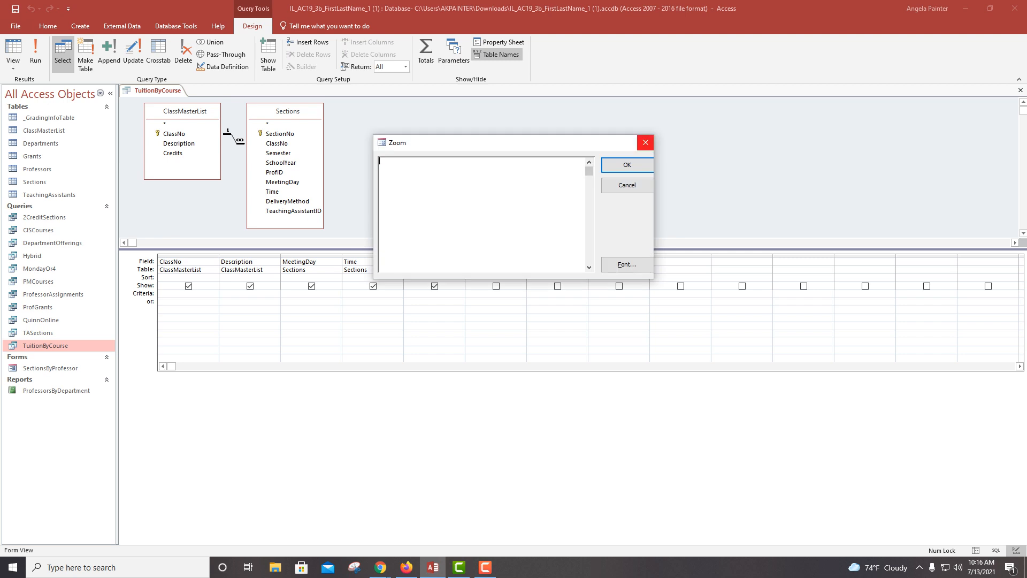
pyautogui.click(646, 142)
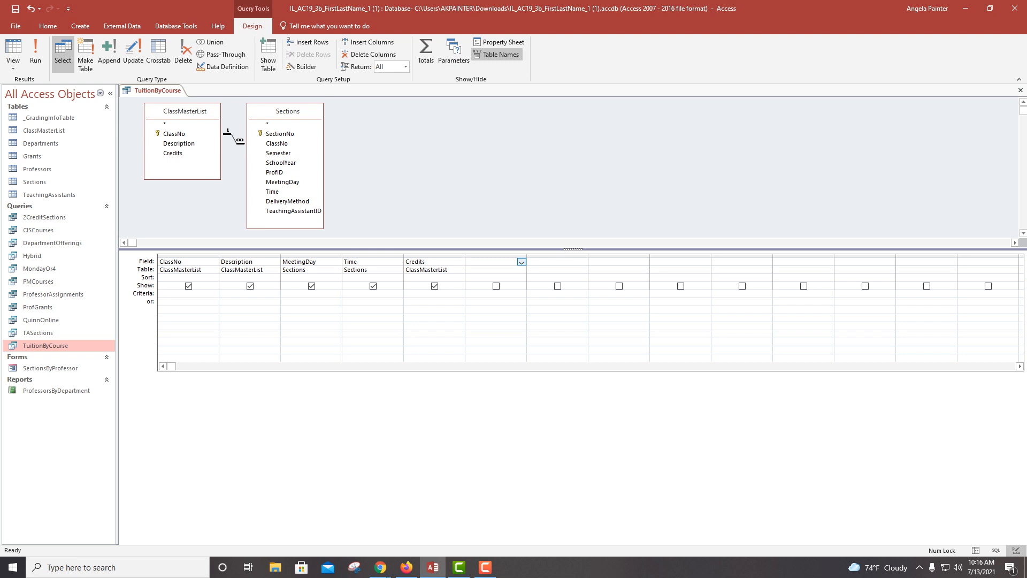
# Step: Add the calculated field Tuition: [Credits]*110 in the first blank column of the TuitionByCourse query
pyautogui.write('Tution')
pyautogui.press('BackSpace')
pyautogui.press('BackSpace')
pyautogui.write('tion')
pyautogui.moveTo(486, 567)
pyautogui.write('redits')
pyautogui.write('11')
pyautogui.press('Return')
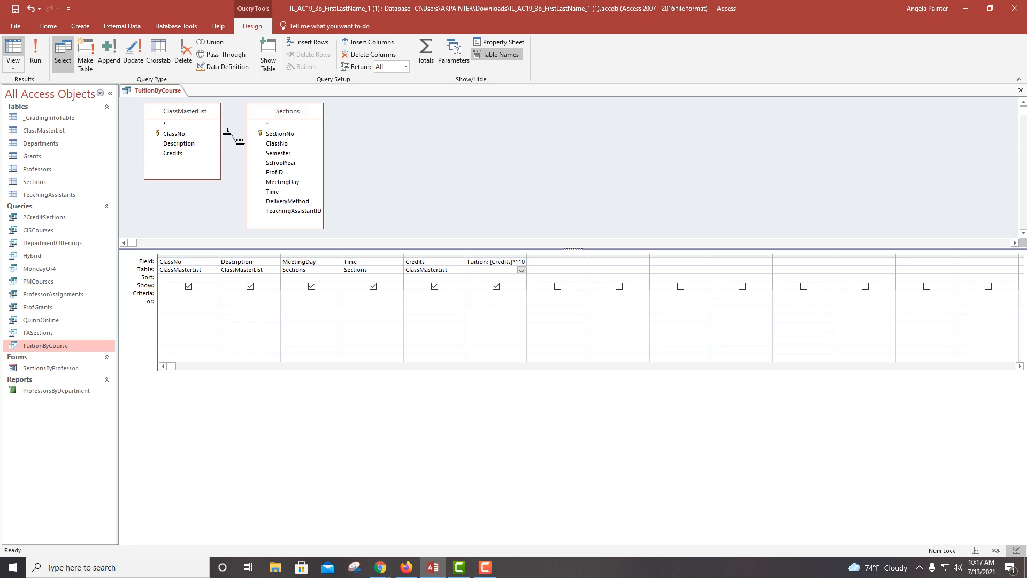
# Step: Run the TuitionByCourse query and go through the first record's fields to check the Tuition value
pyautogui.click(35, 54)
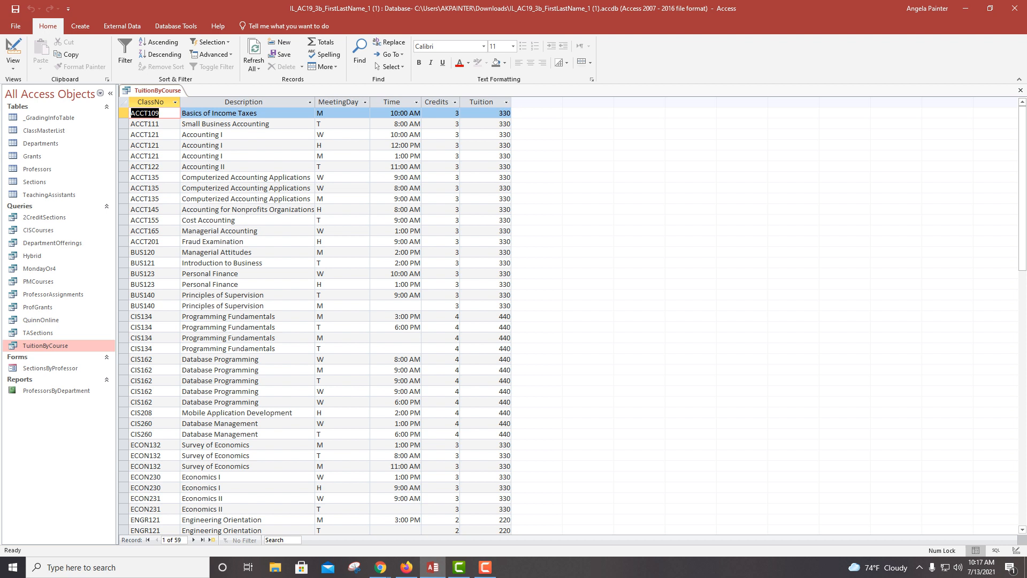
pyautogui.click(202, 113)
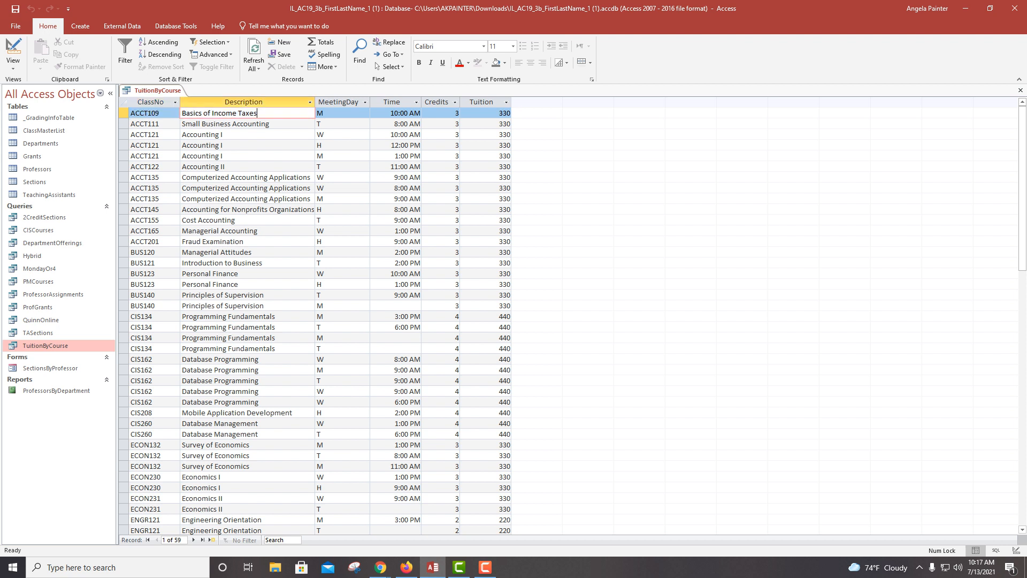
pyautogui.press('Tab')
pyautogui.press('Tab')
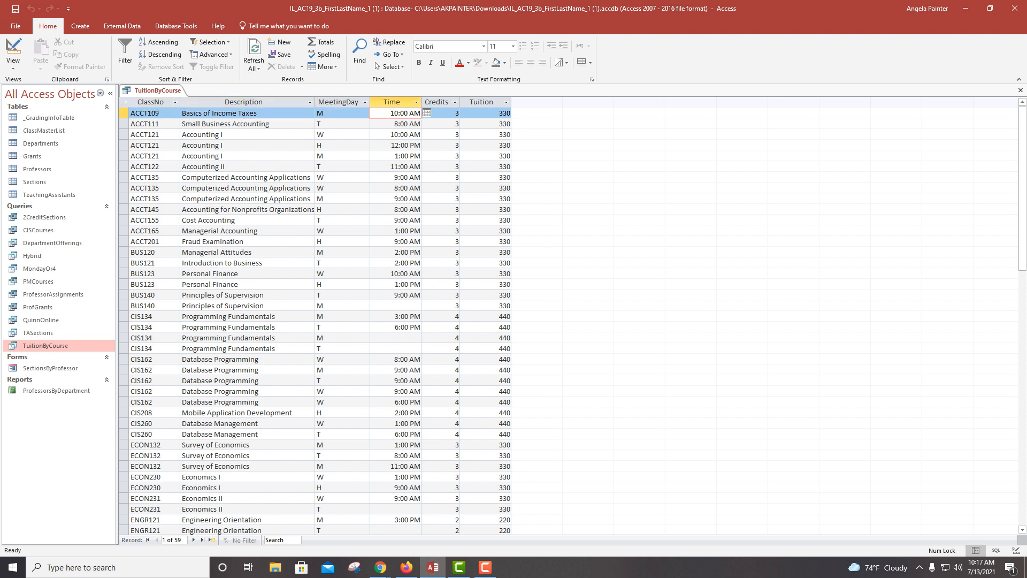
pyautogui.press('Tab')
pyautogui.press('Tab')
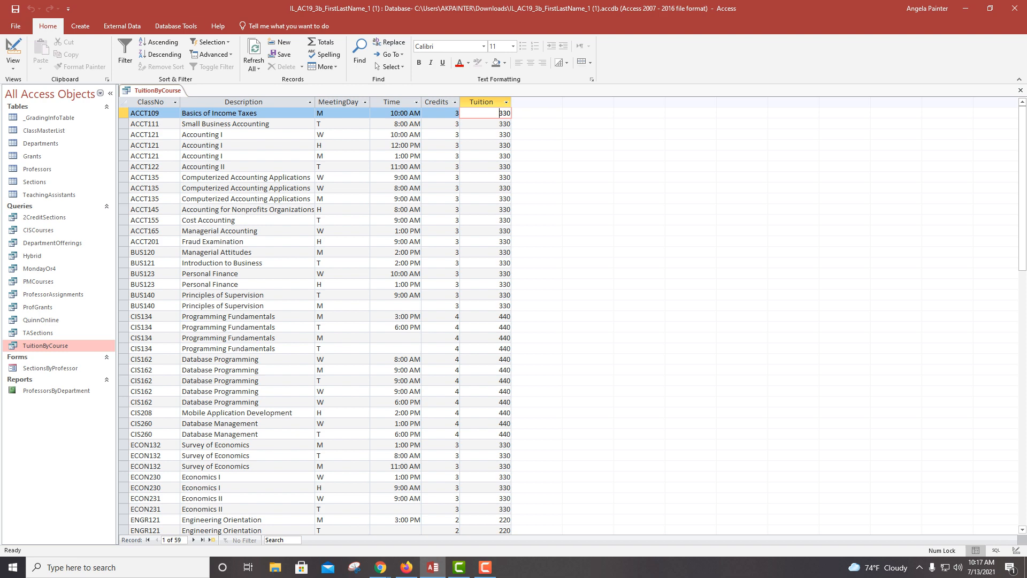
pyautogui.click(12, 64)
pyautogui.click(38, 130)
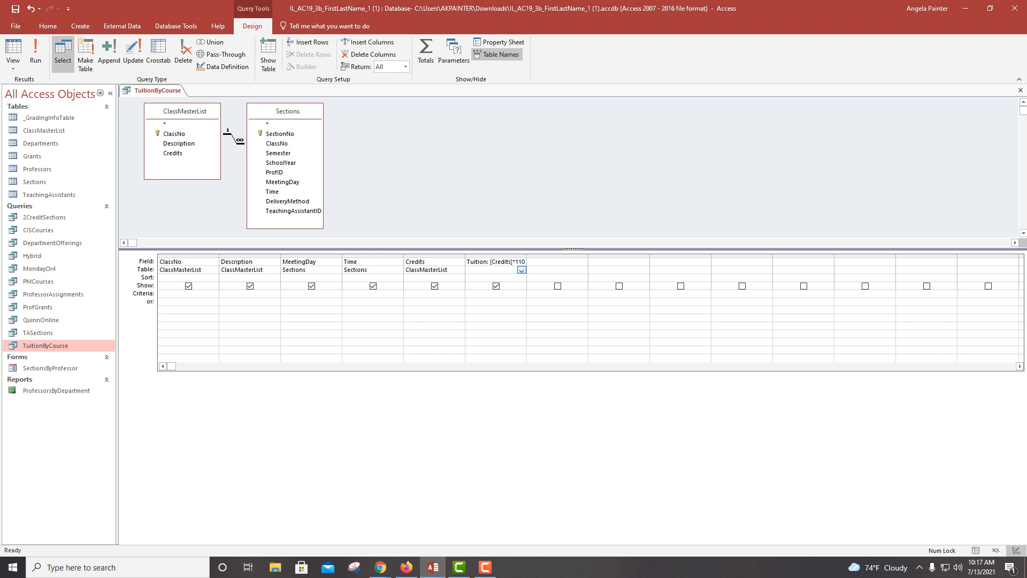
pyautogui.click(554, 262)
pyautogui.hotkey('shift', 'F2')
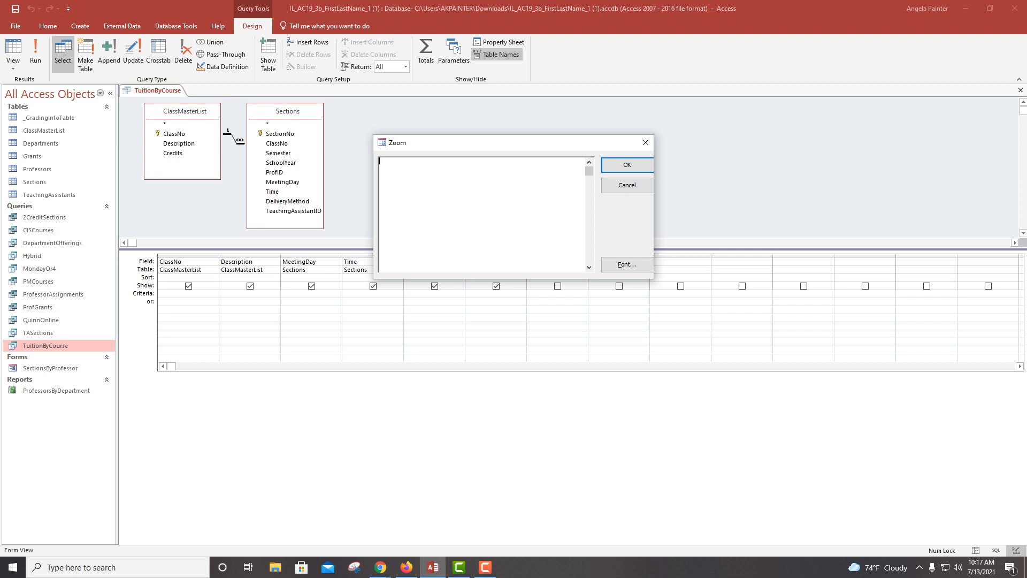
pyautogui.click(646, 142)
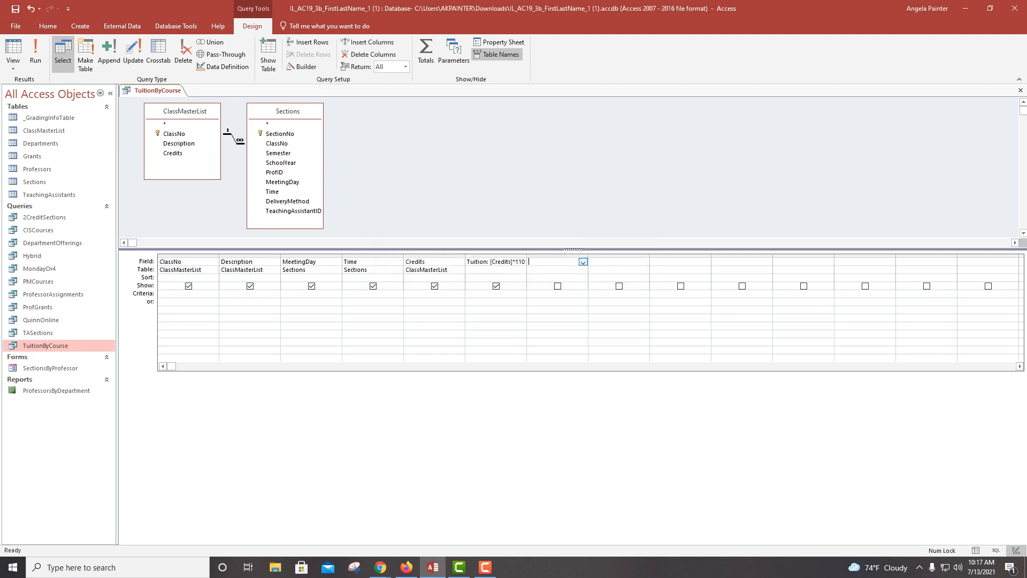
pyautogui.click(492, 261)
pyautogui.click(13, 65)
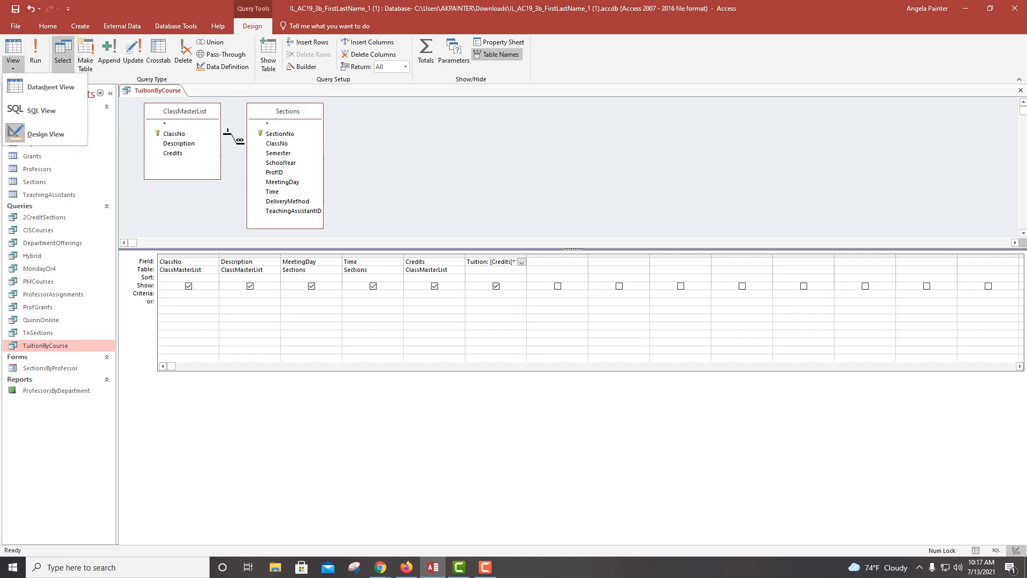
pyautogui.click(32, 86)
pyautogui.click(508, 145)
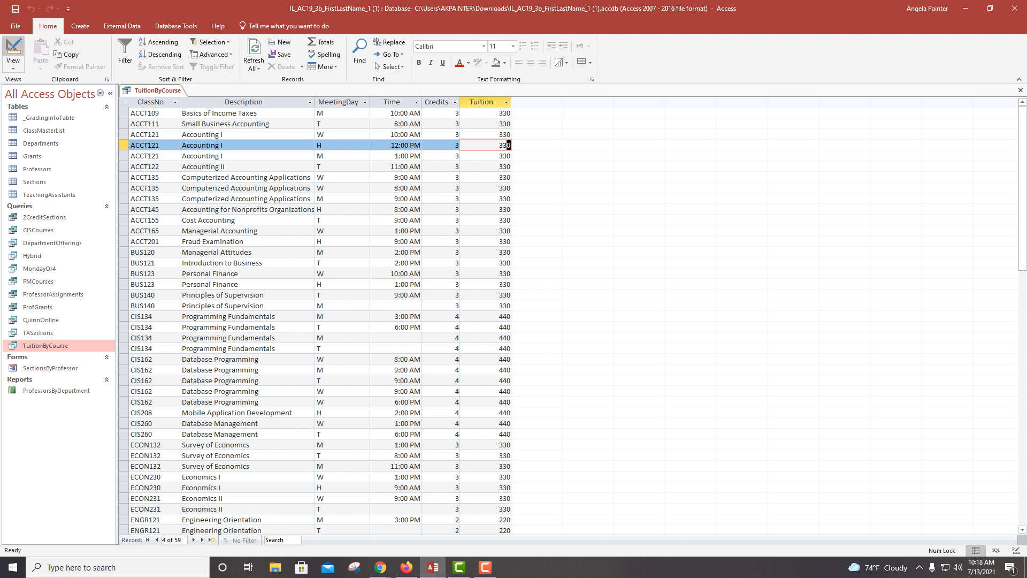
# Step: Save the TuitionByCourse query and close it
pyautogui.rightClick(138, 93)
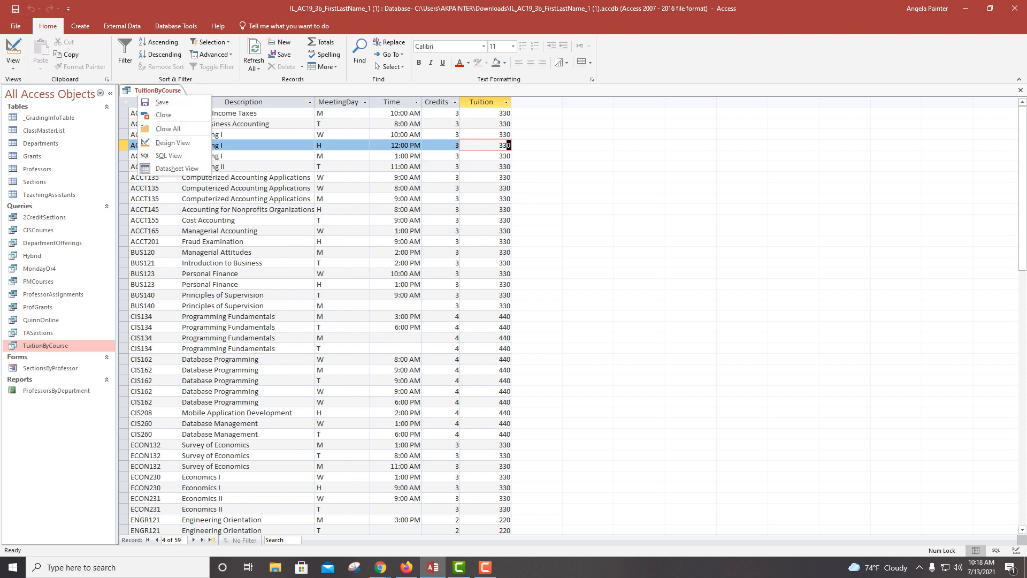
pyautogui.click(154, 102)
pyautogui.rightClick(137, 91)
pyautogui.click(155, 113)
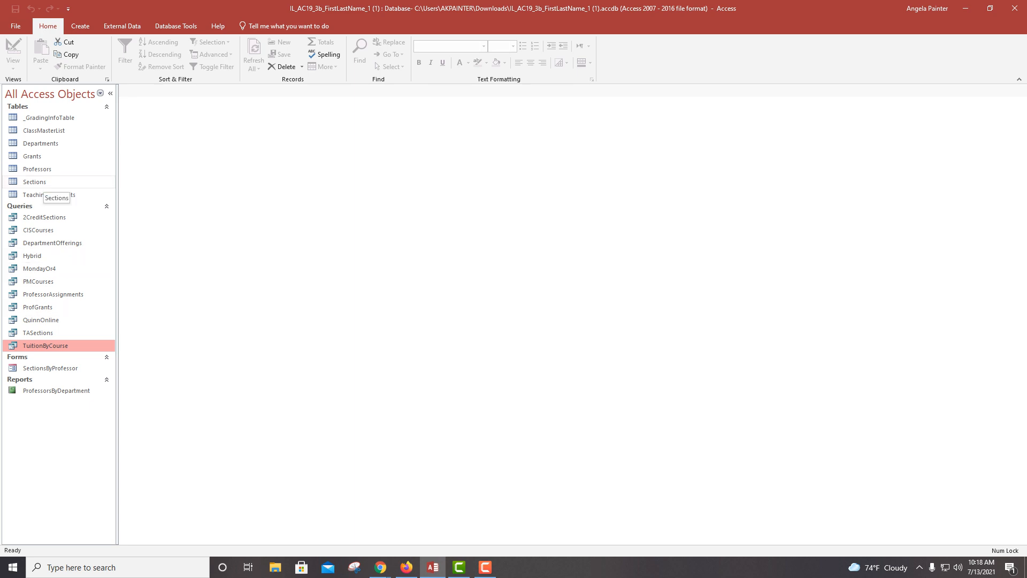
# Step: Open the Sections table in Datasheet View and bring up the Replace options, moved clear of the data
pyautogui.doubleClick(37, 182)
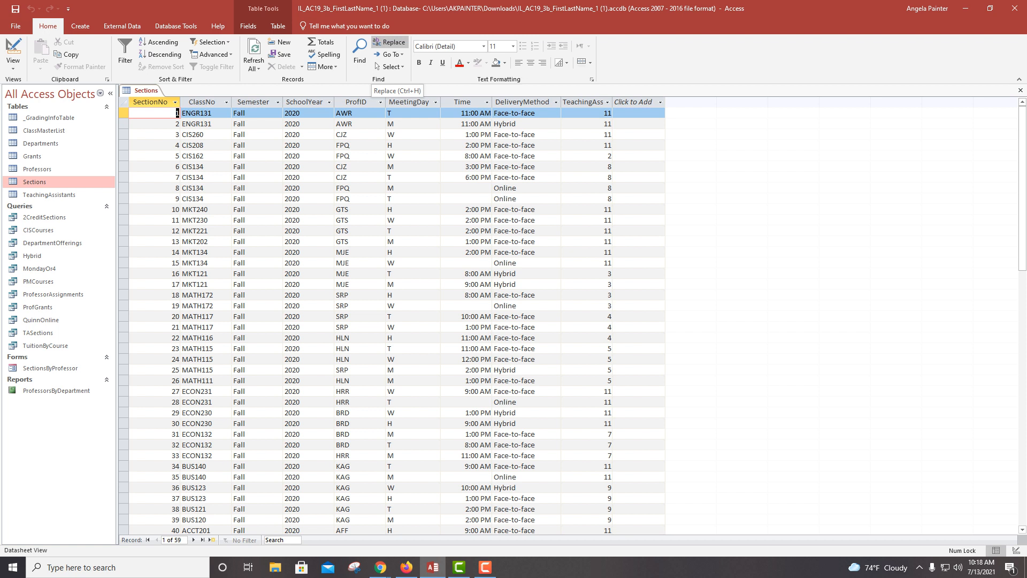
pyautogui.click(390, 41)
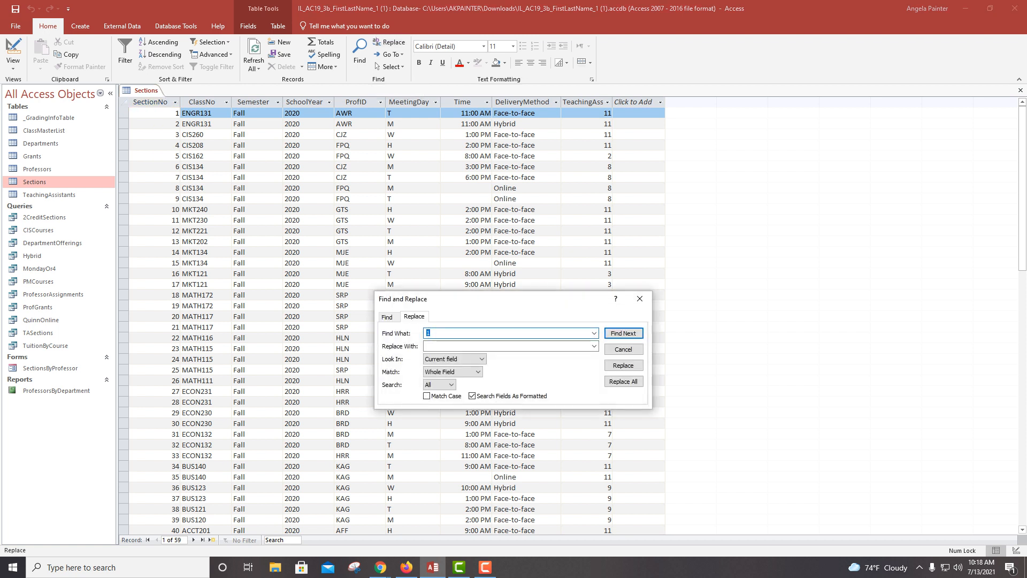
pyautogui.moveTo(477, 304); pyautogui.dragTo(777, 198)
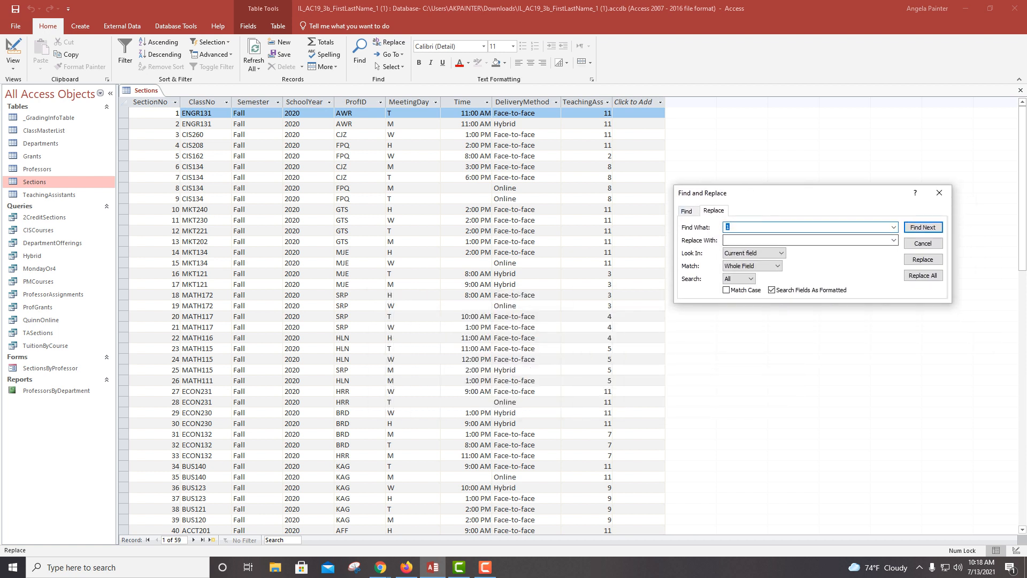
pyautogui.click(687, 211)
pyautogui.click(713, 211)
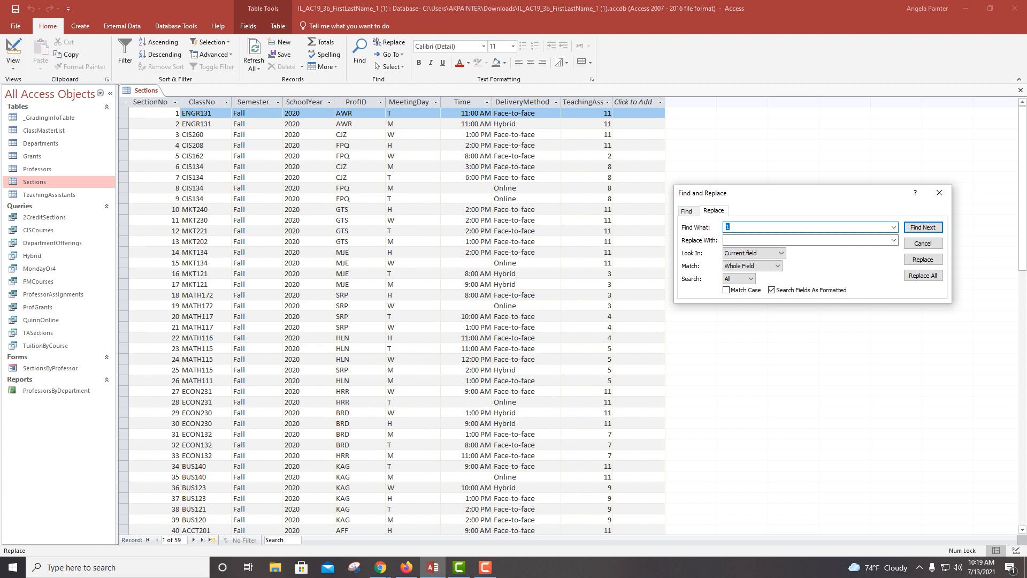
# Step: Set the text to find to Face-to-face and the replacement text to Traditional
pyautogui.click(732, 227)
pyautogui.write('Face-to-face')
pyautogui.press('Tab')
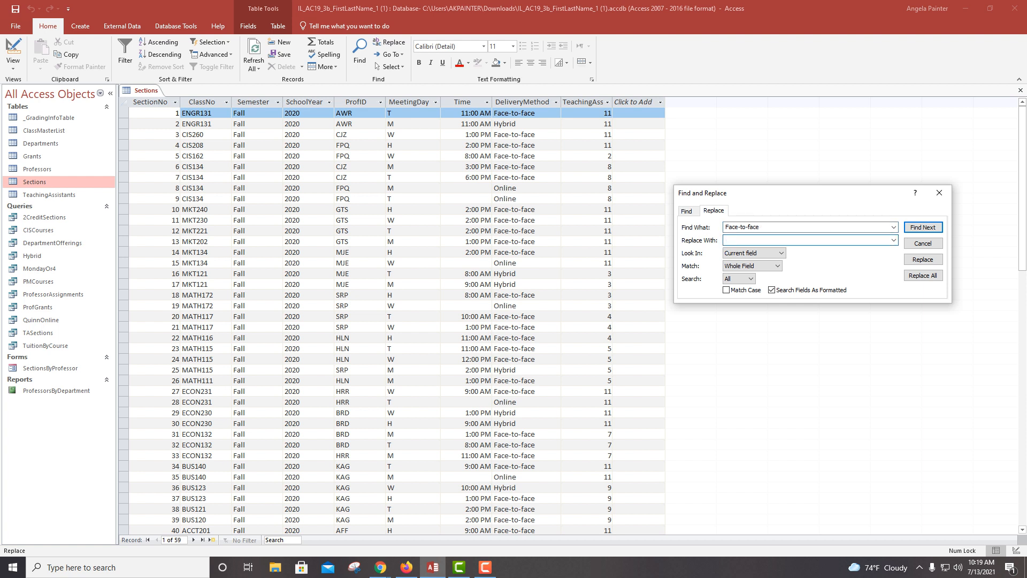
pyautogui.write('Traditional')
# Step: Try to replace all Face-to-face values with Traditional across the current document, and decline the replacement
pyautogui.click(781, 253)
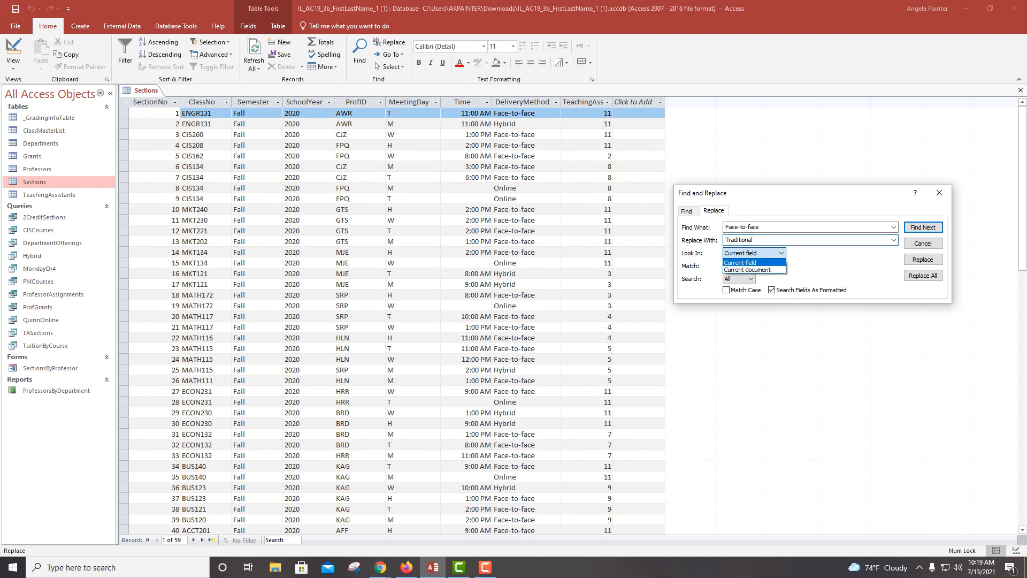
pyautogui.click(748, 272)
pyautogui.press('Tab')
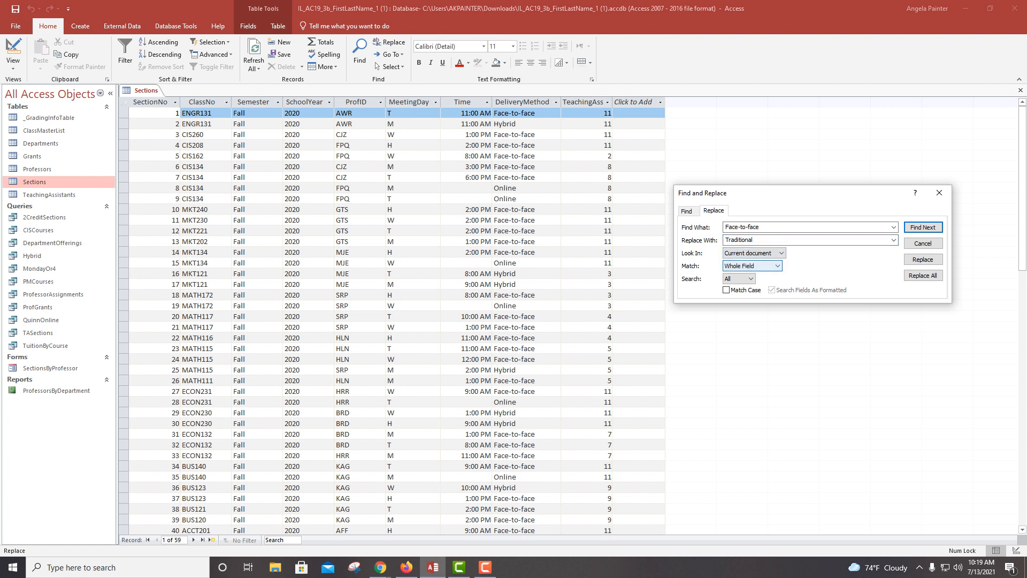
pyautogui.click(781, 253)
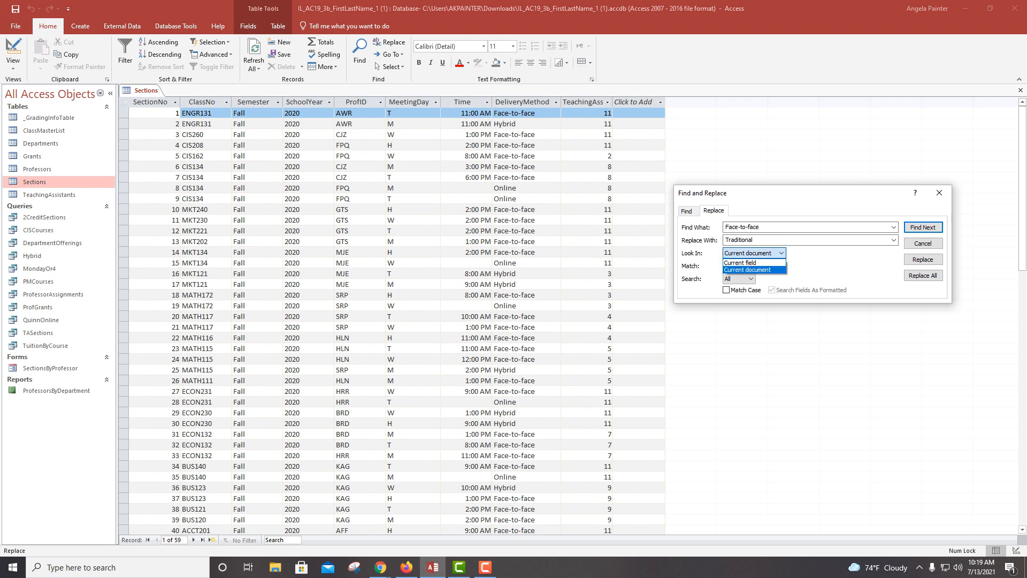
pyautogui.click(749, 270)
pyautogui.press('Tab')
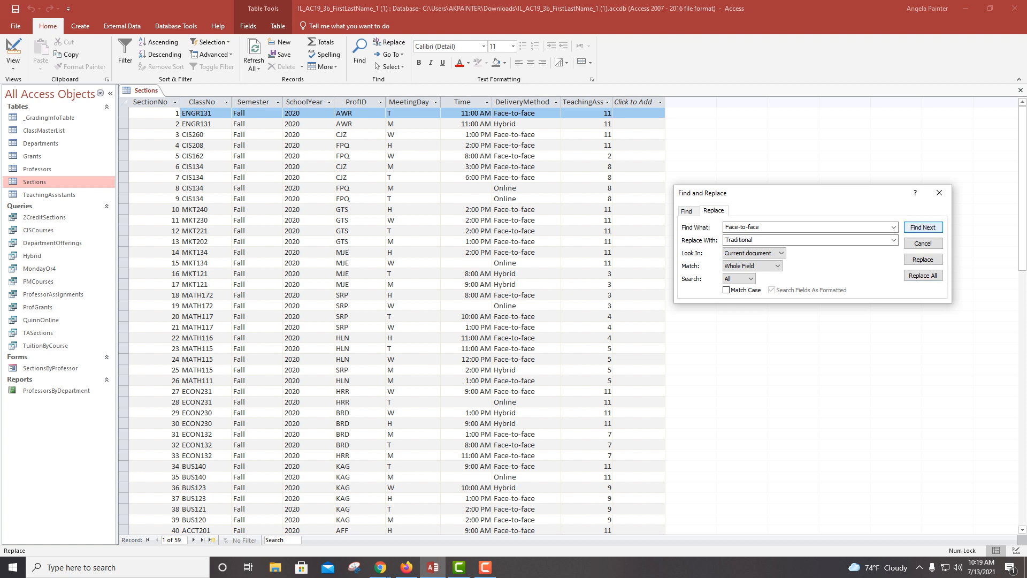
pyautogui.click(923, 275)
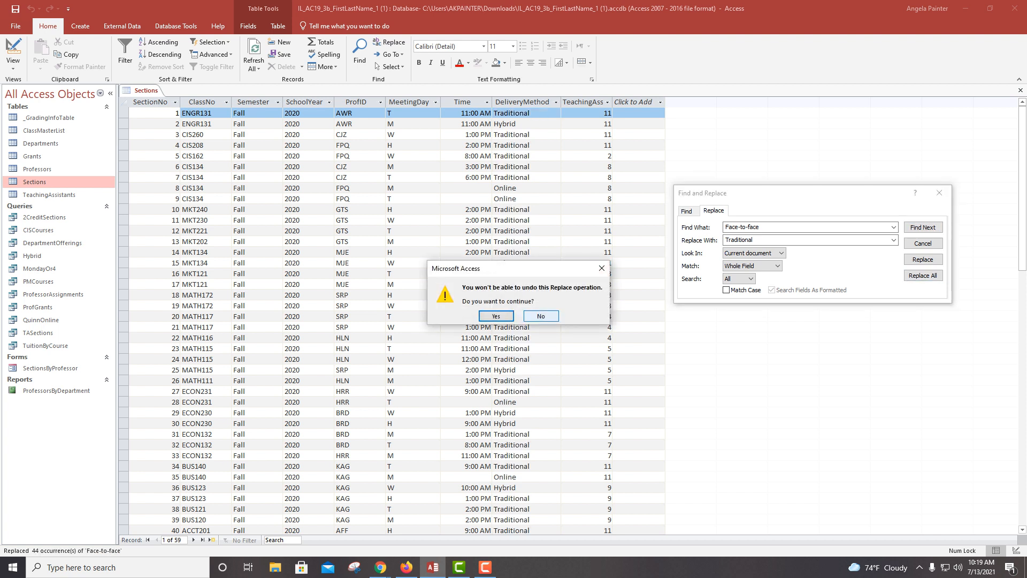
pyautogui.click(541, 315)
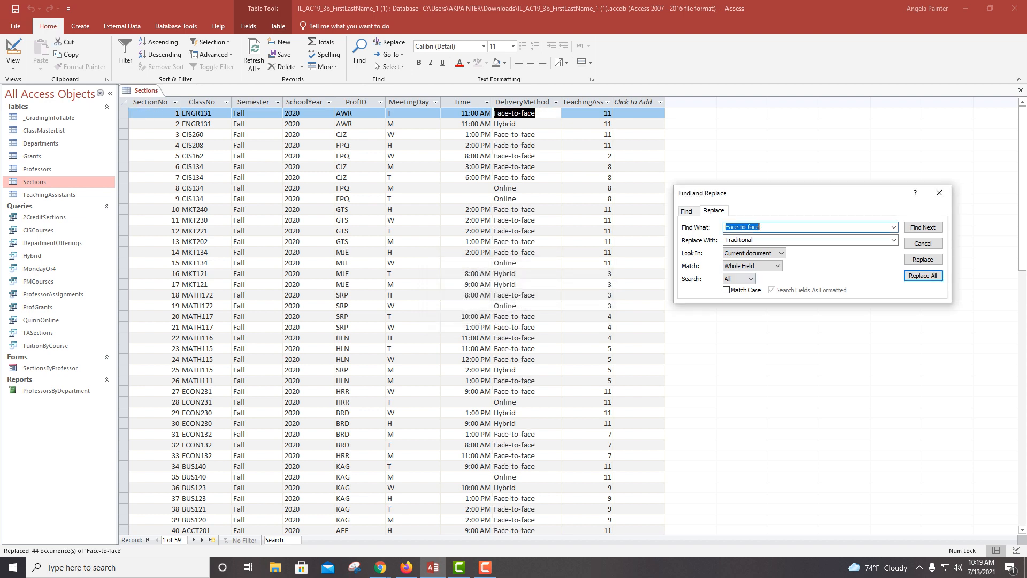
# Step: Limit the search to the current field, try replacing all matches, decline the replacement and close Find and Replace
pyautogui.click(755, 253)
pyautogui.click(740, 262)
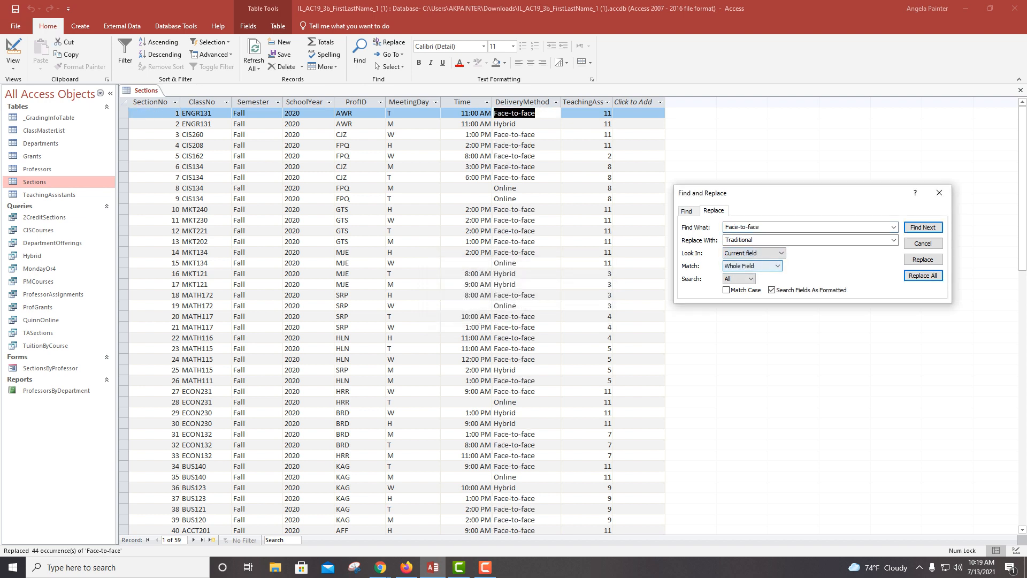
pyautogui.click(923, 227)
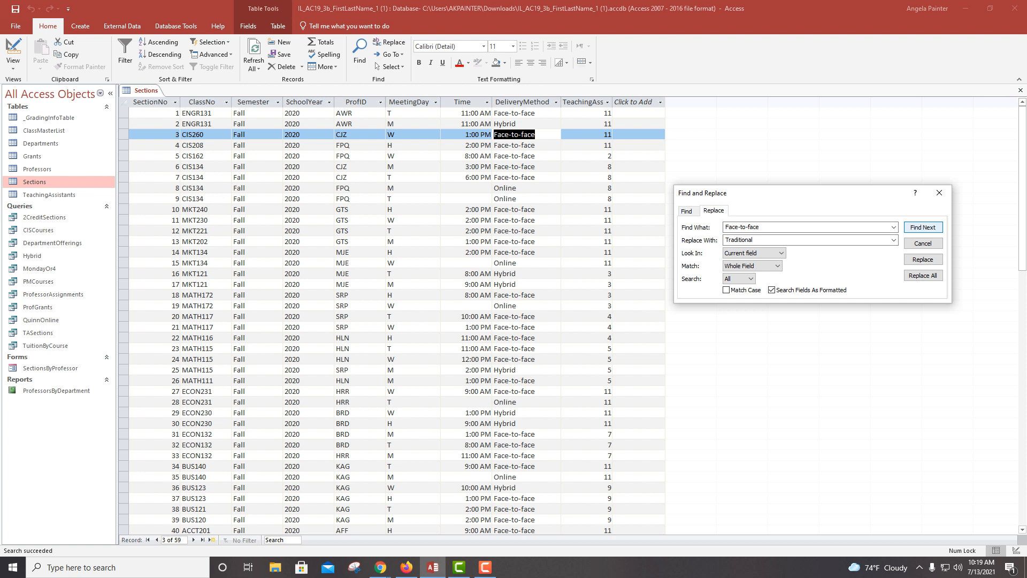
pyautogui.click(923, 275)
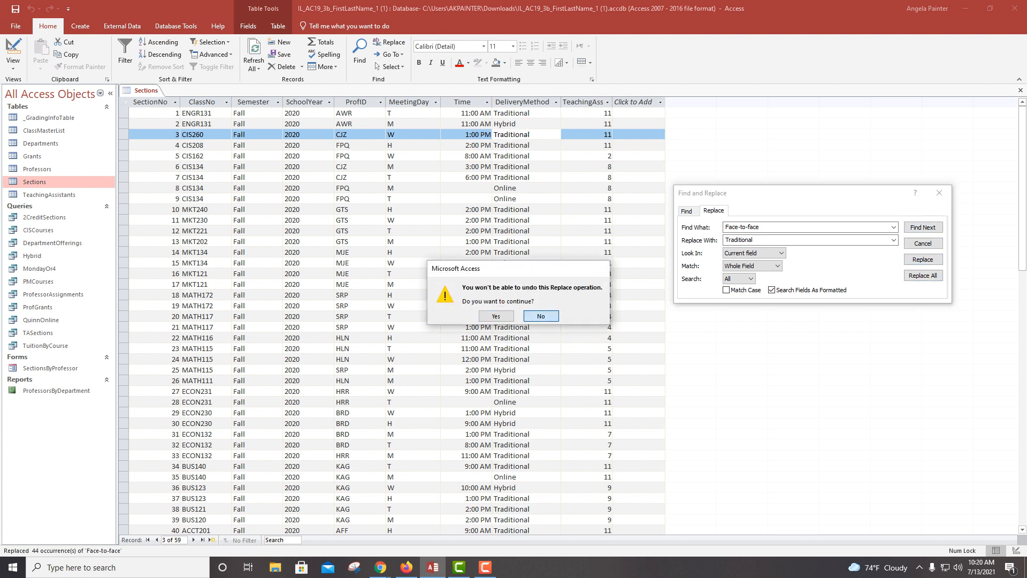
pyautogui.click(541, 316)
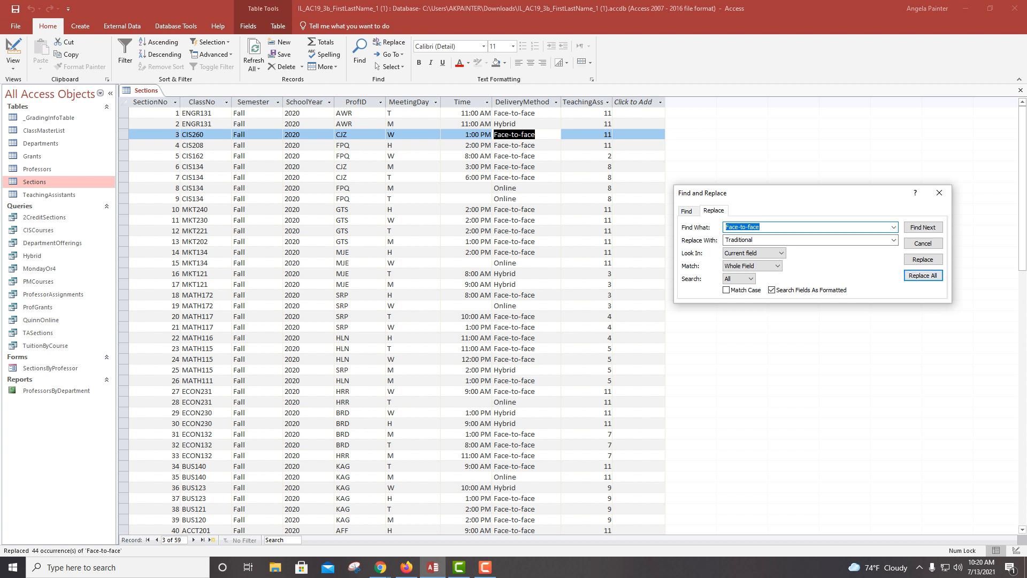
pyautogui.press('Escape')
# Step: Try to replace all Face-to-face values in the DeliveryMethod column with Traditional by matching the whole field, and decline the replacement
pyautogui.click(521, 101)
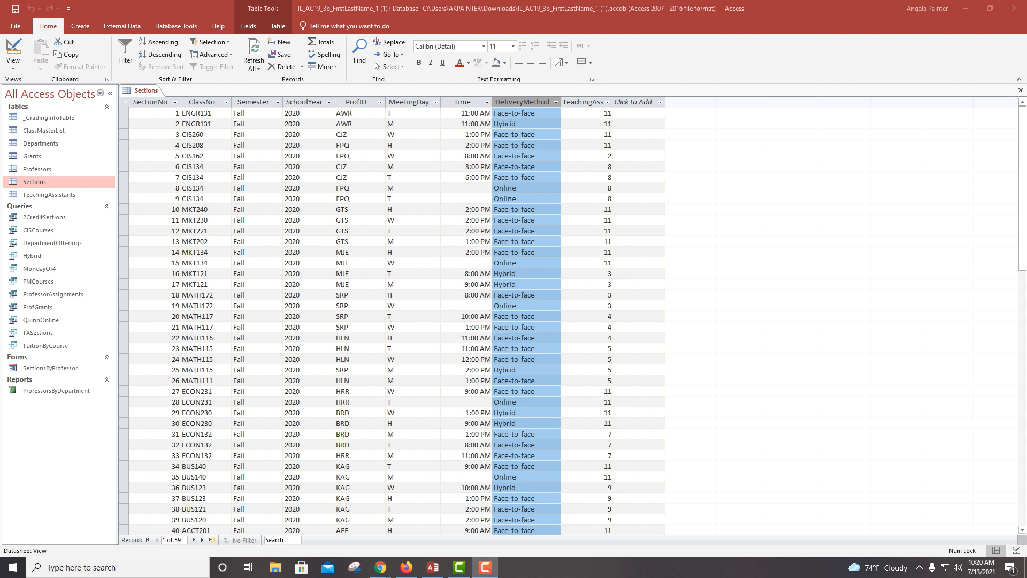
pyautogui.click(389, 43)
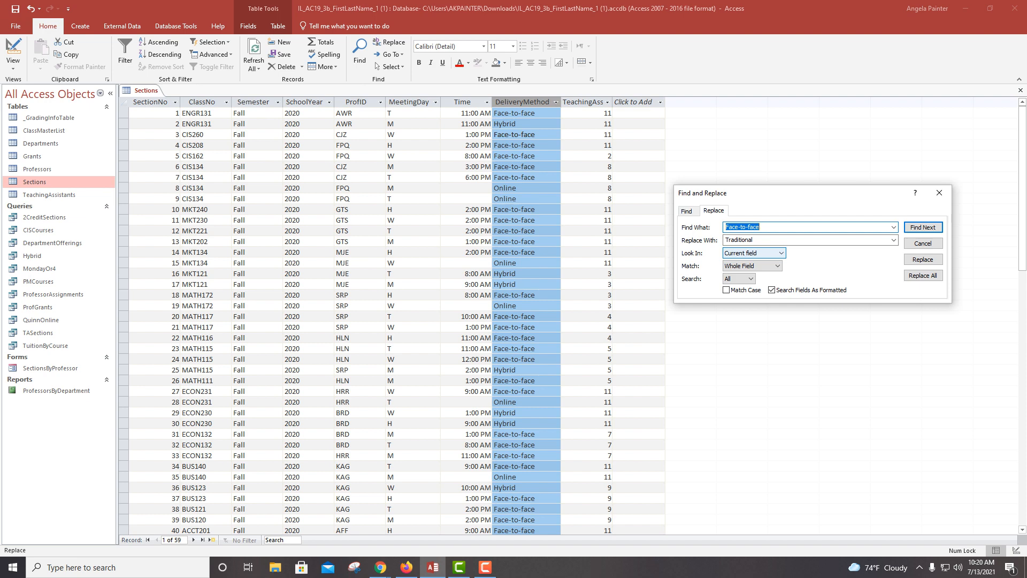
pyautogui.click(923, 275)
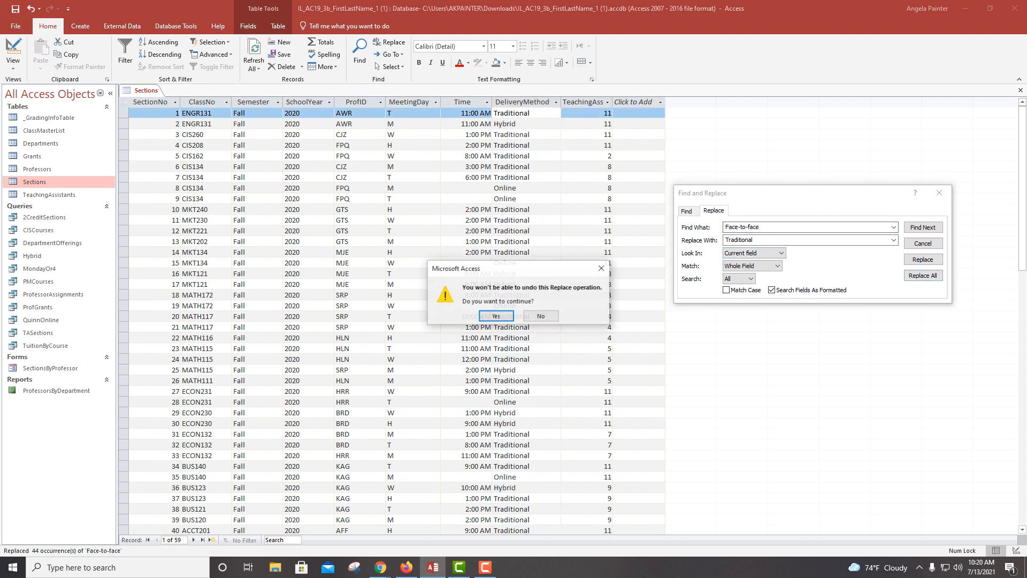
pyautogui.click(541, 316)
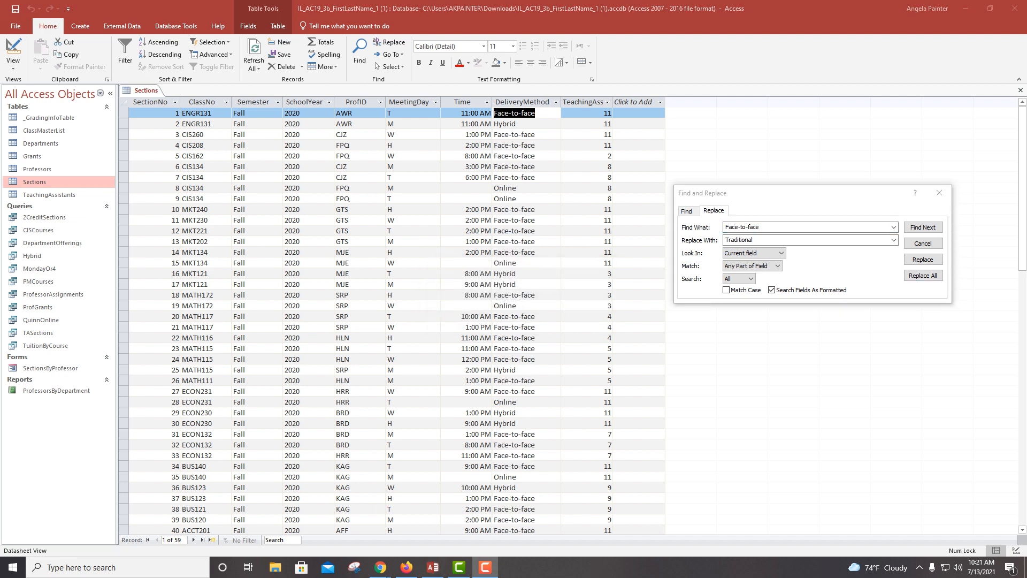
# Step: Replace all Face-to-face values in the DeliveryMethod column with Traditional, matching any part of the field, and close Find and Replace
pyautogui.click(923, 275)
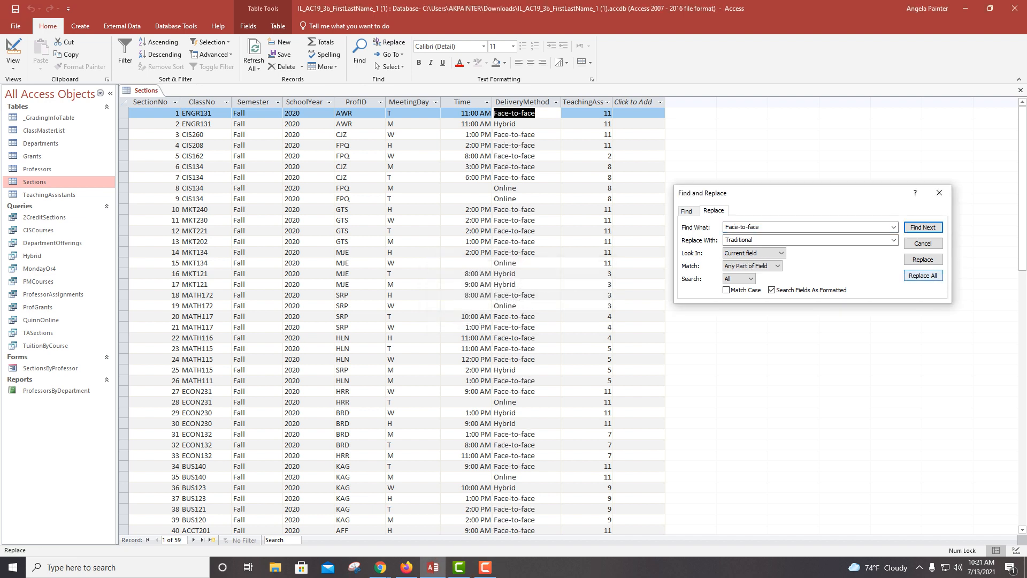
pyautogui.click(923, 275)
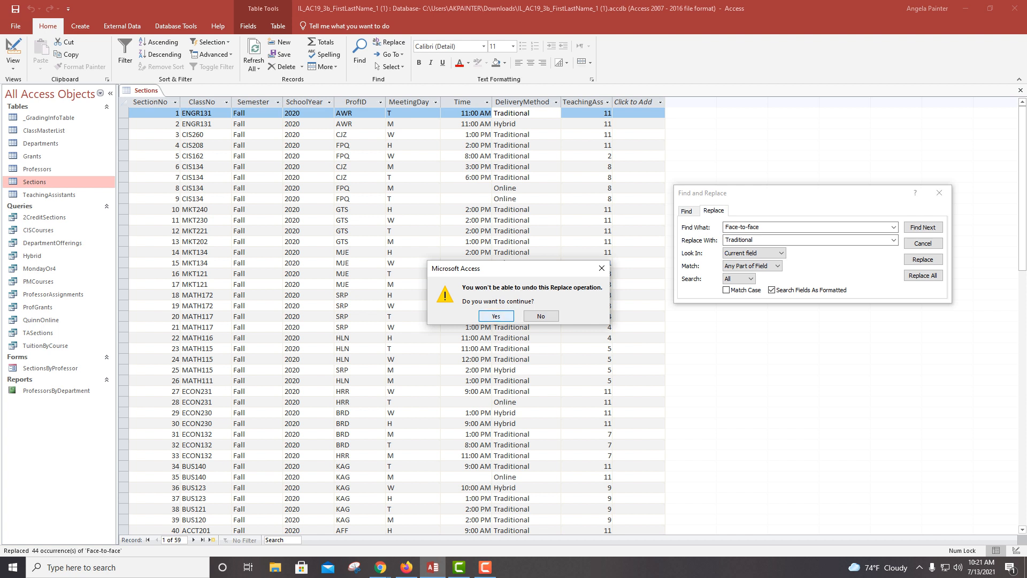
pyautogui.press('Return')
pyautogui.press('Return')
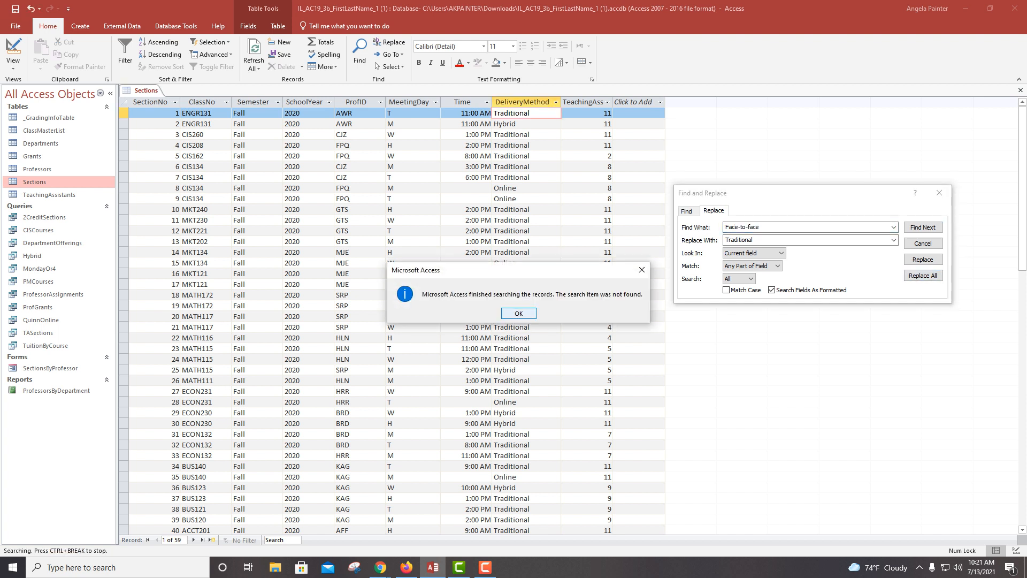
pyautogui.press('Return')
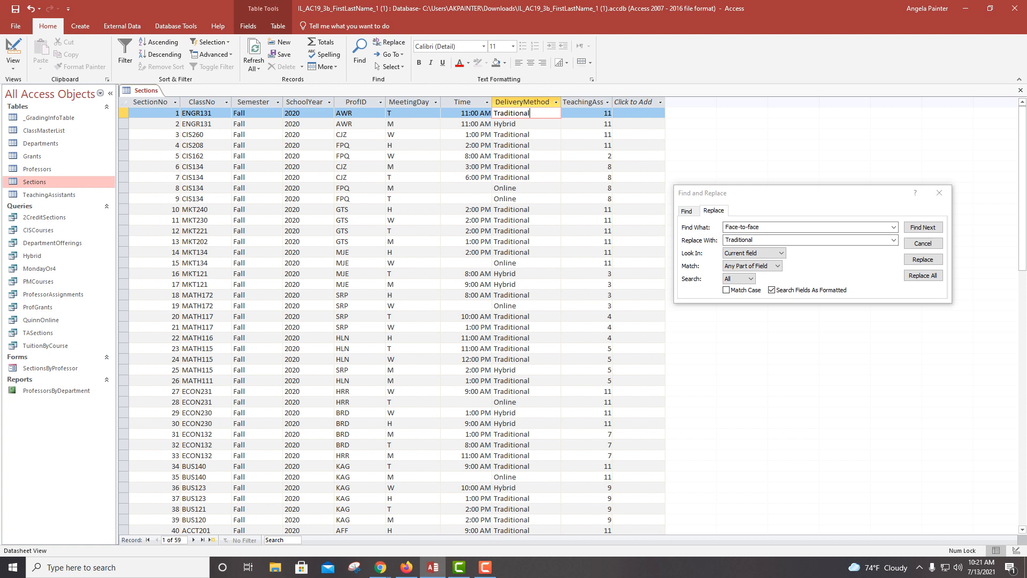
pyautogui.press('F10')
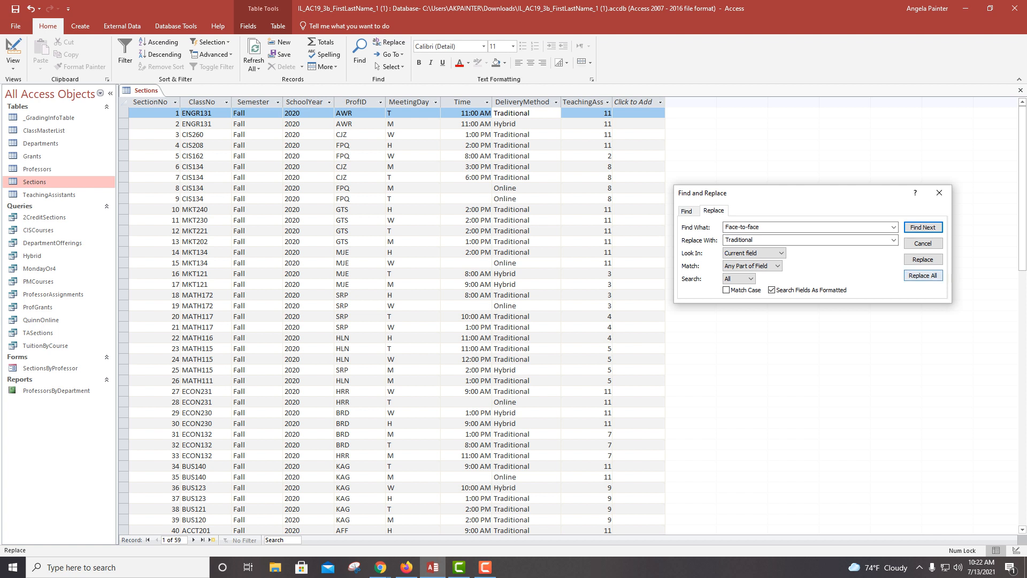
pyautogui.click(923, 275)
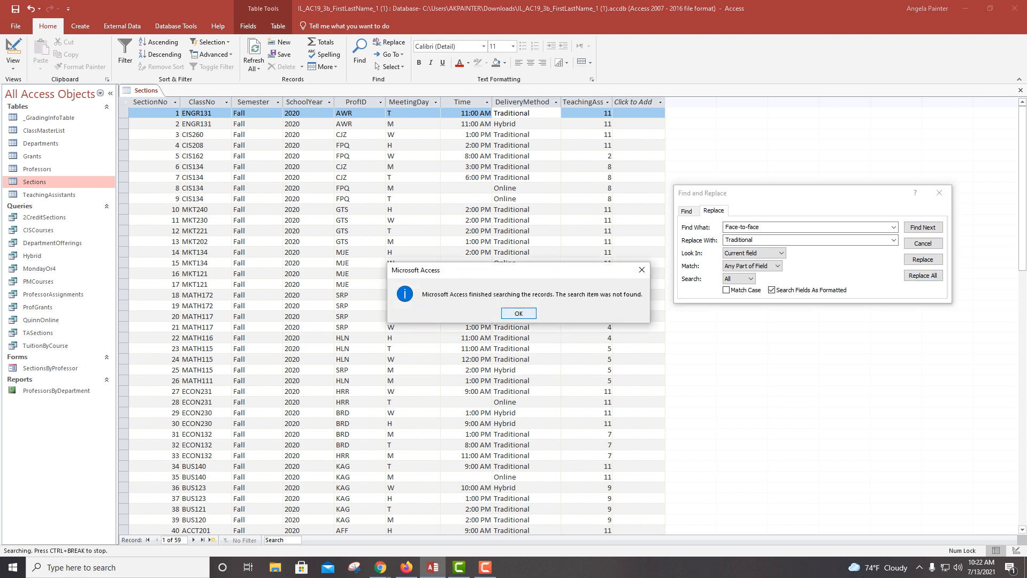
pyautogui.press('Return')
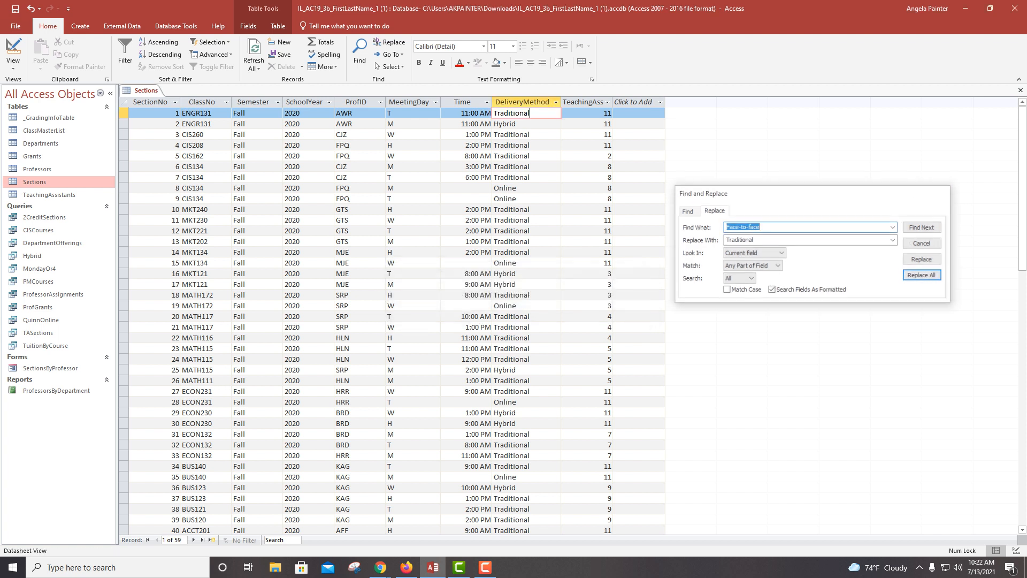
pyautogui.click(939, 192)
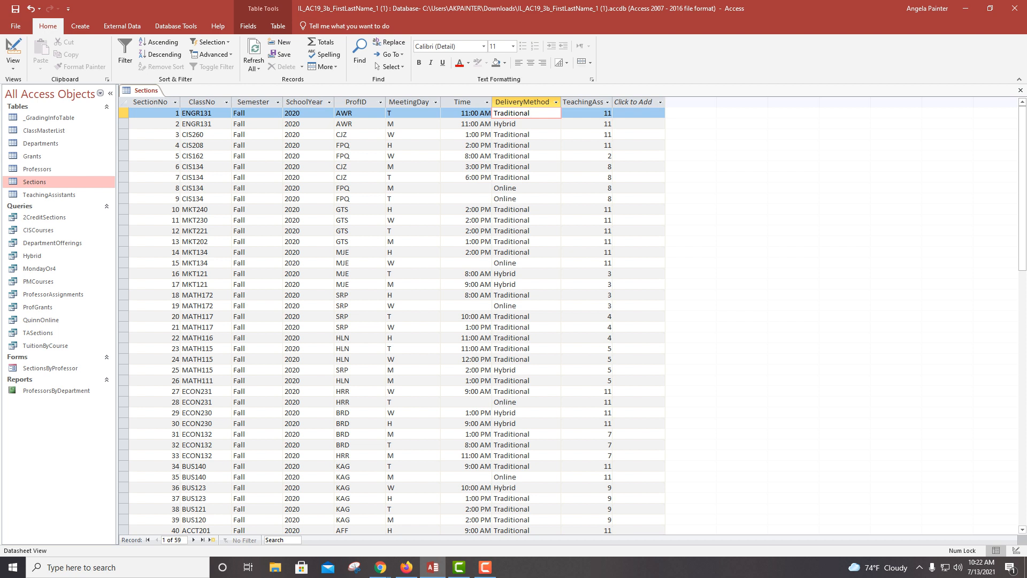
# Step: Review the replacement scope options from the sixth record's DeliveryMethod value, and leave Find and Replace without replacing anything
pyautogui.press('Down')
pyautogui.press('Down')
pyautogui.press('Down')
pyautogui.press('Down')
pyautogui.press('Down')
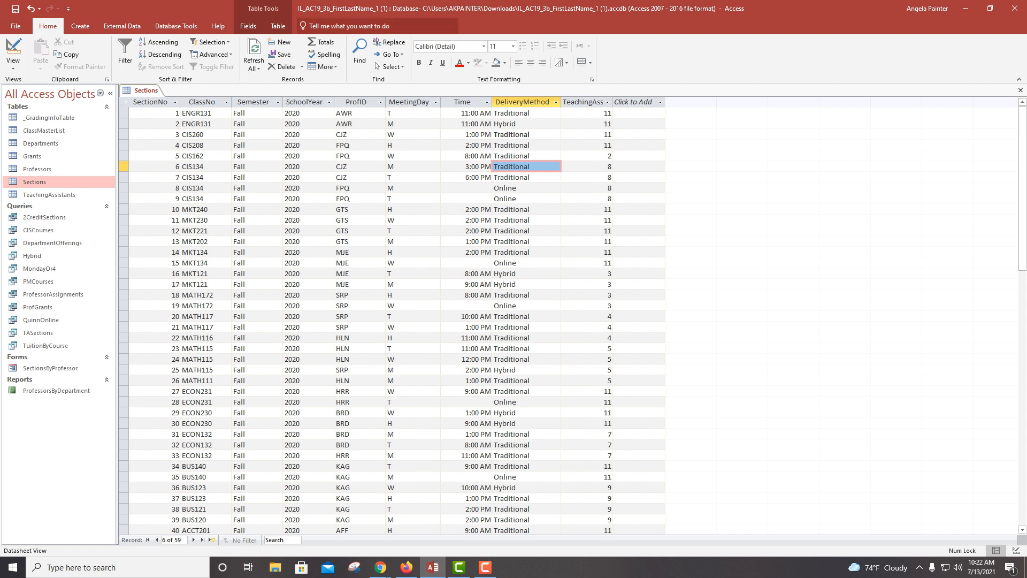
pyautogui.click(389, 42)
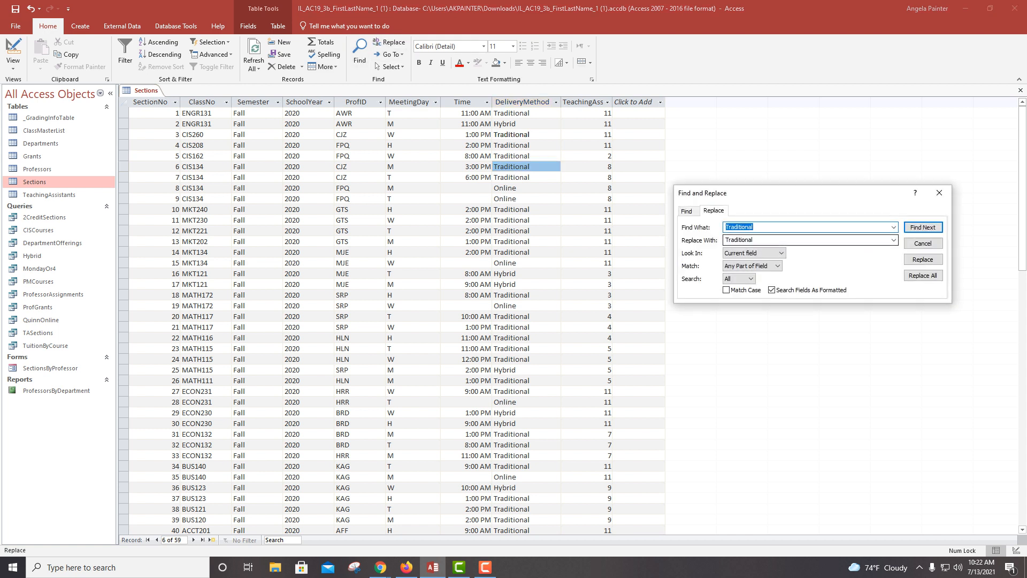
pyautogui.doubleClick(740, 240)
pyautogui.click(754, 253)
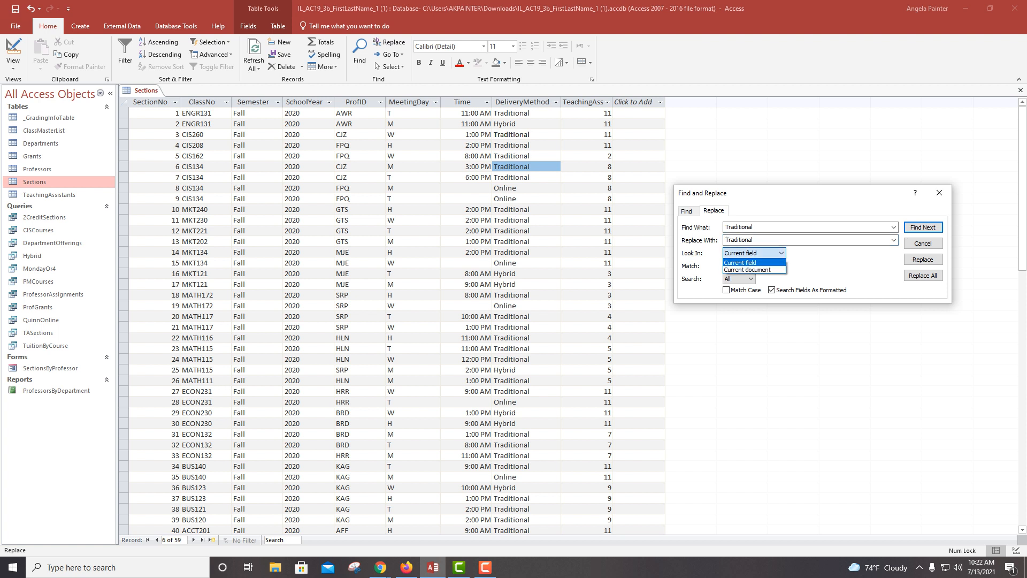
pyautogui.click(781, 253)
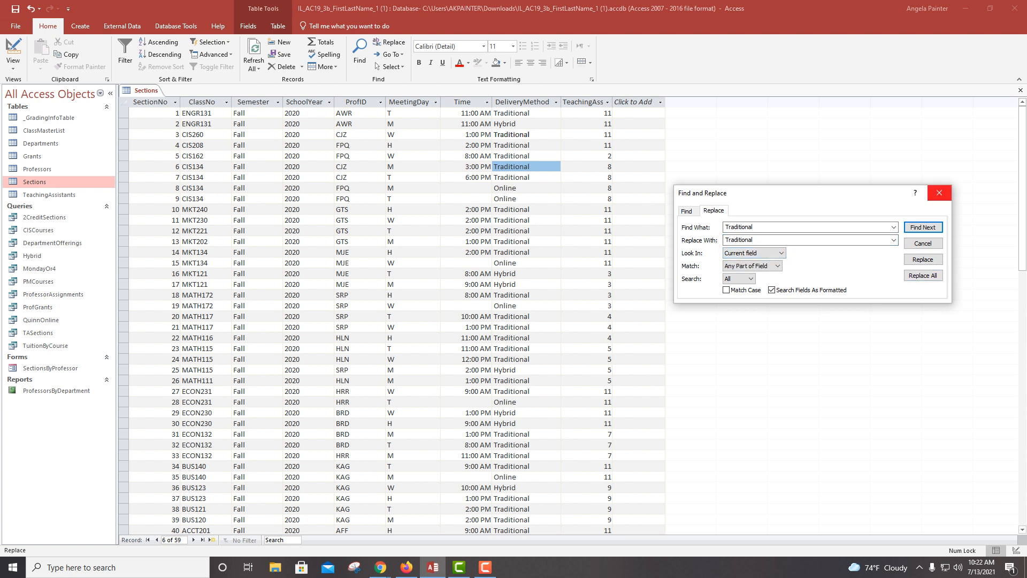
pyautogui.click(939, 193)
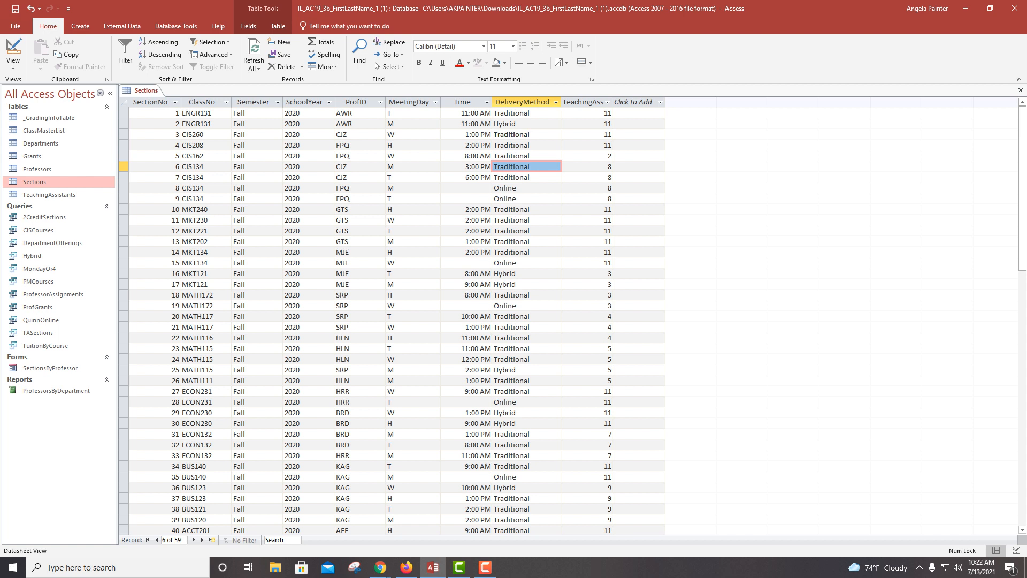
# Step: Close the Sections table and open the Professors table in Datasheet View
pyautogui.rightClick(142, 90)
pyautogui.rightClick(143, 91)
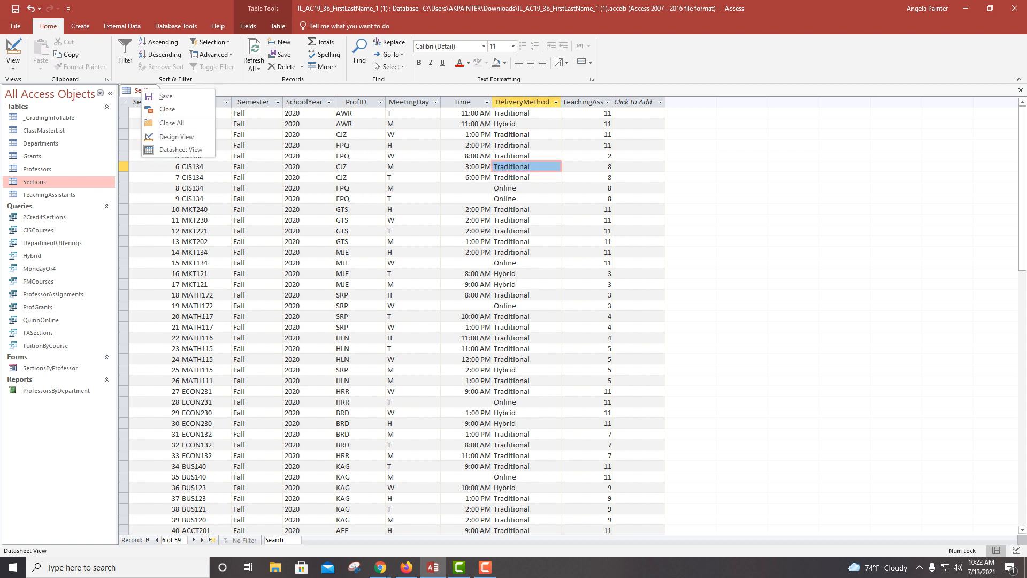
pyautogui.click(167, 108)
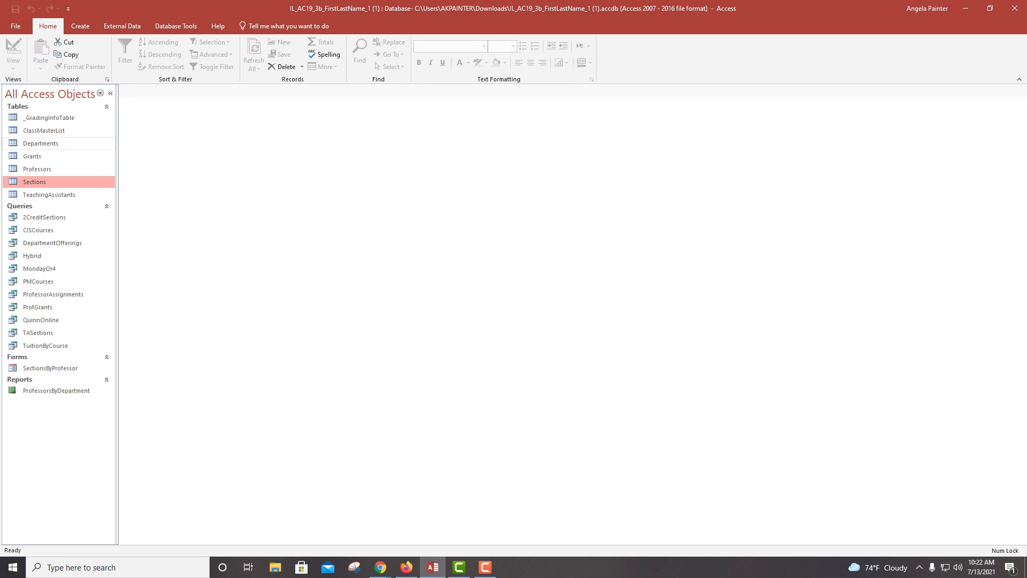
pyautogui.doubleClick(37, 169)
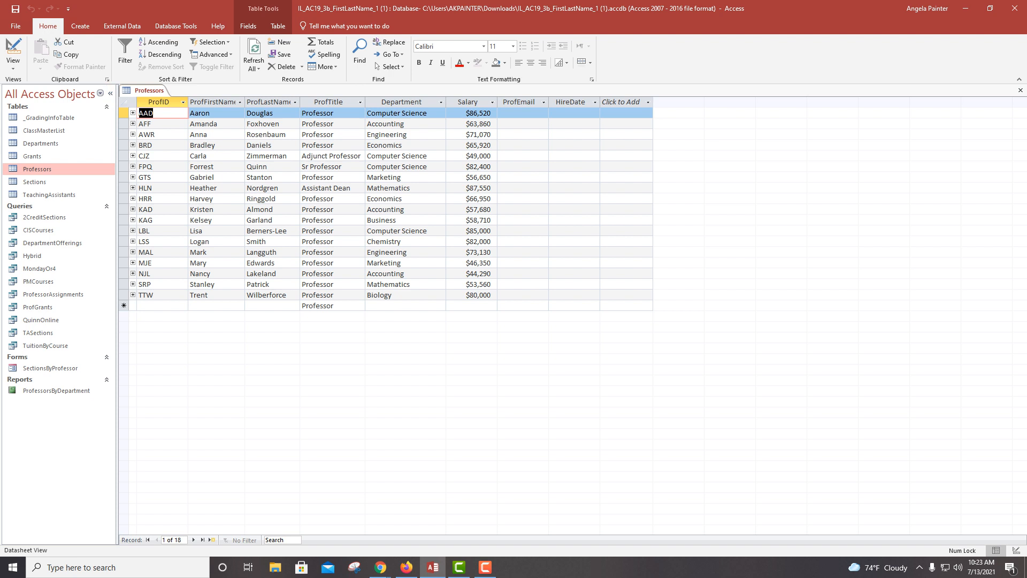
# Step: Format the entire Professors datasheet with the Times New Roman font at size 10
pyautogui.hotkey('ctrl', 'a')
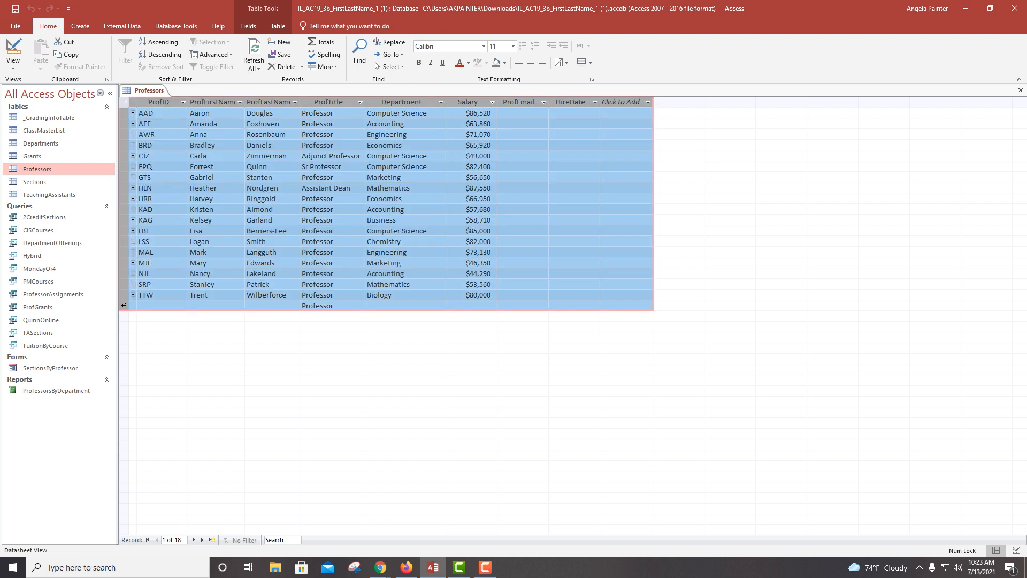
pyautogui.click(216, 305)
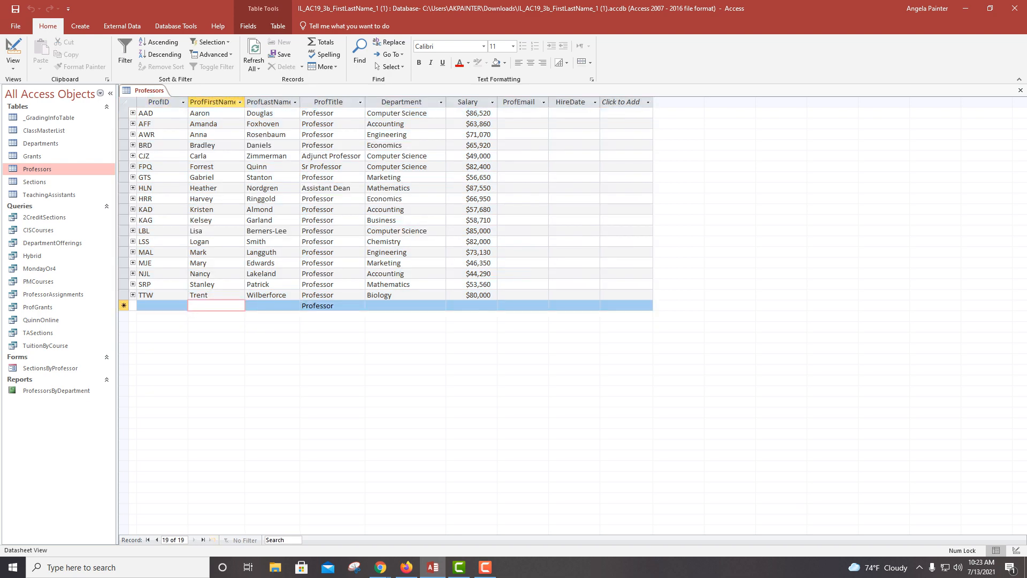
pyautogui.hotkey('ctrl', 'a')
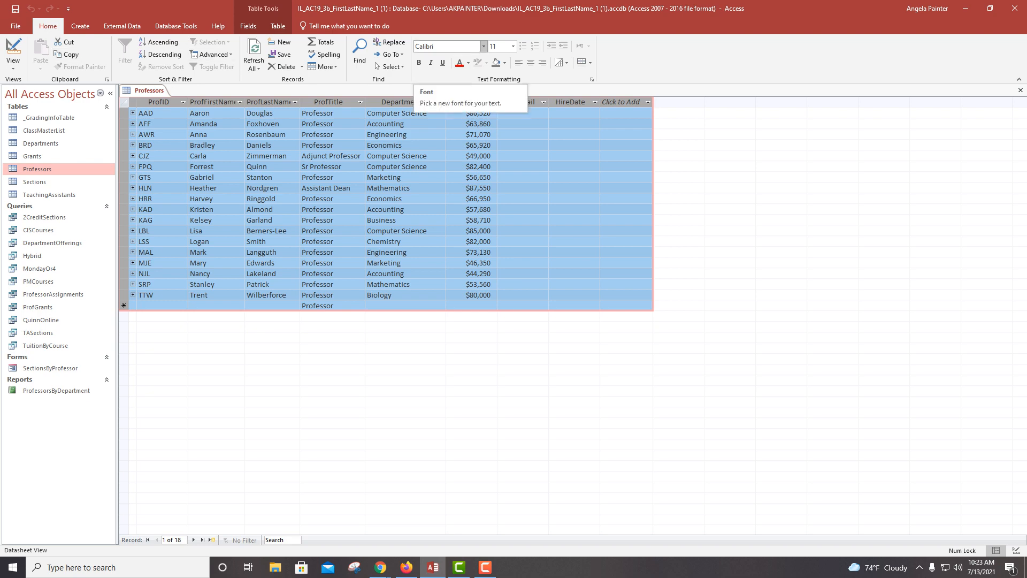
pyautogui.click(484, 46)
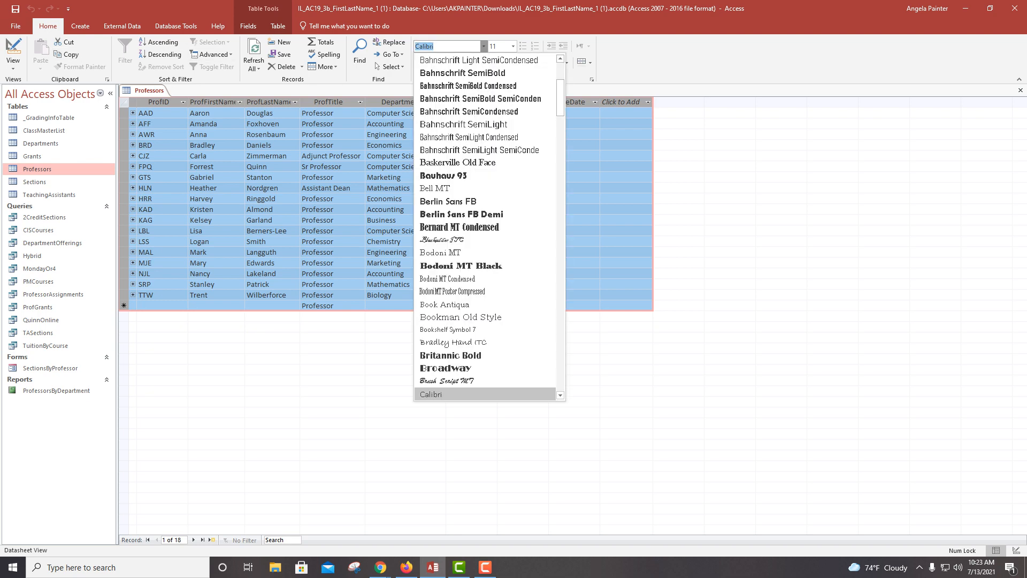
pyautogui.scroll(-20, 484, 228)
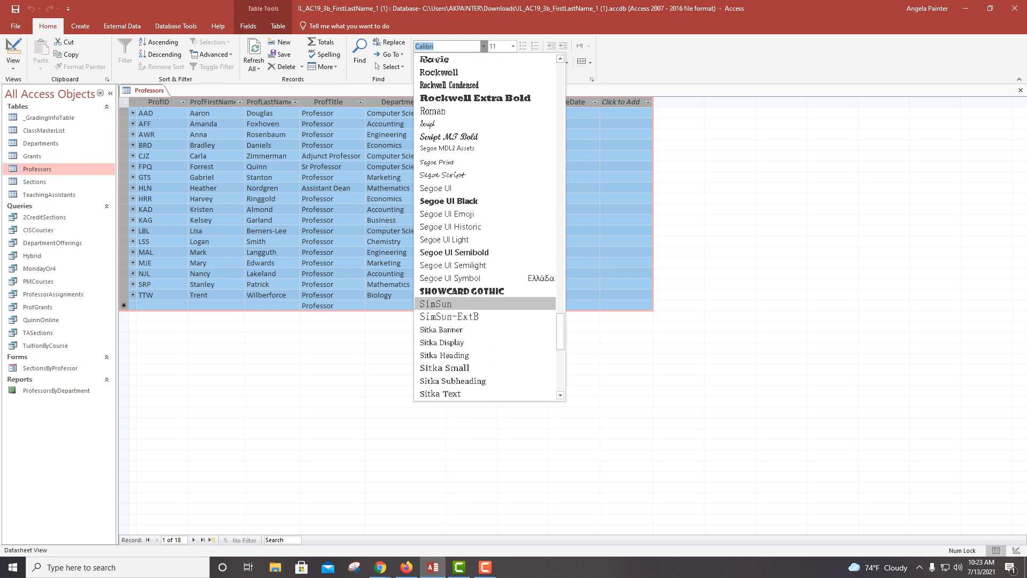
pyautogui.scroll(-4, 484, 303)
pyautogui.scroll(-1, 485, 304)
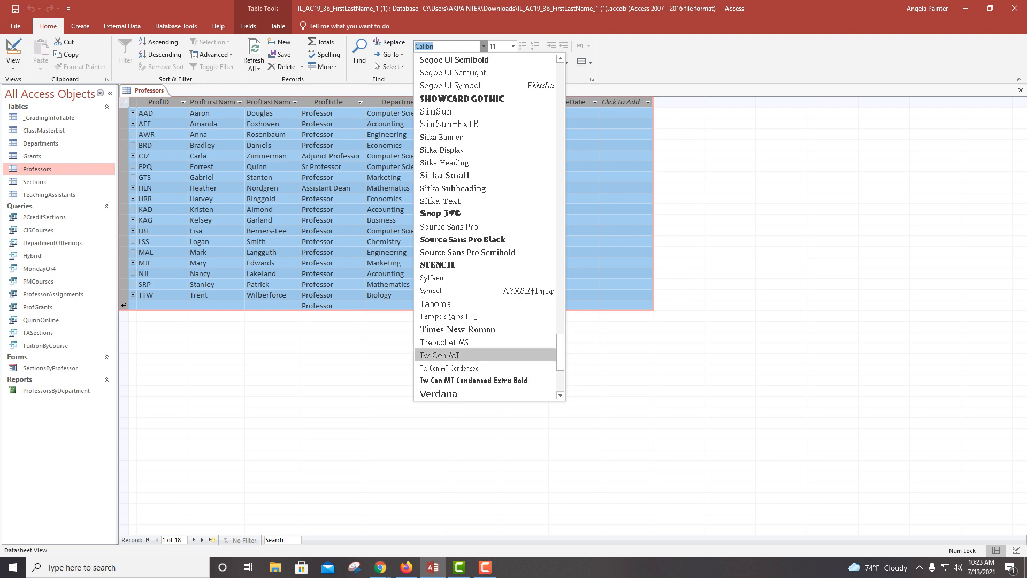
pyautogui.click(458, 329)
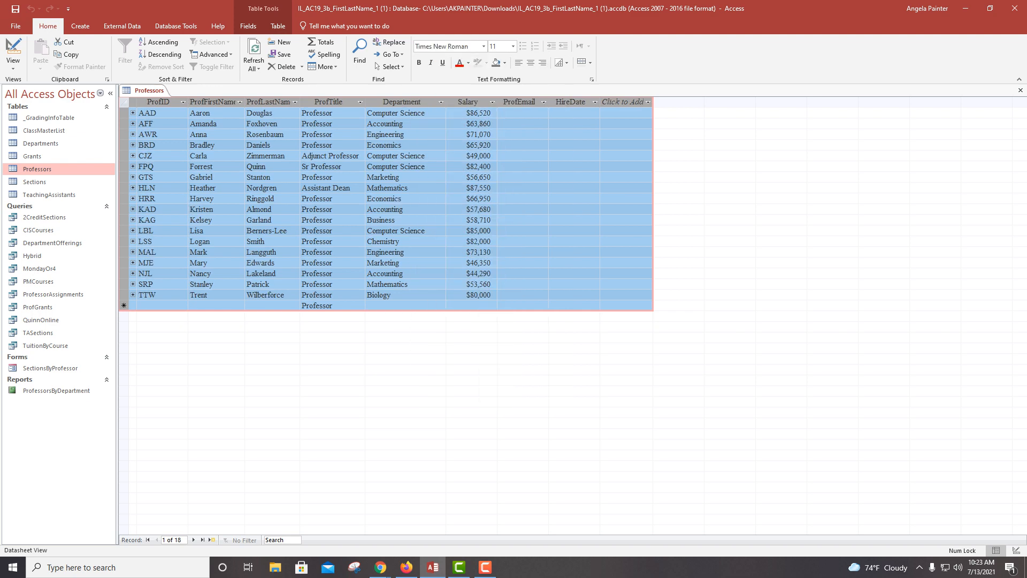
pyautogui.click(513, 46)
pyautogui.click(498, 75)
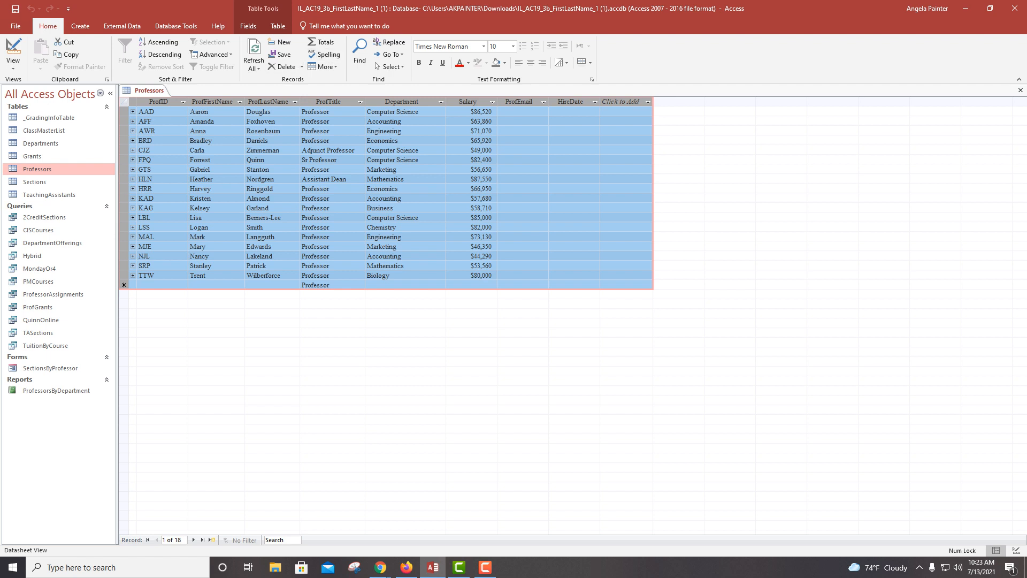
# Step: Sort the Professors table by ProfLastName from A to Z, and save and close it
pyautogui.click(294, 102)
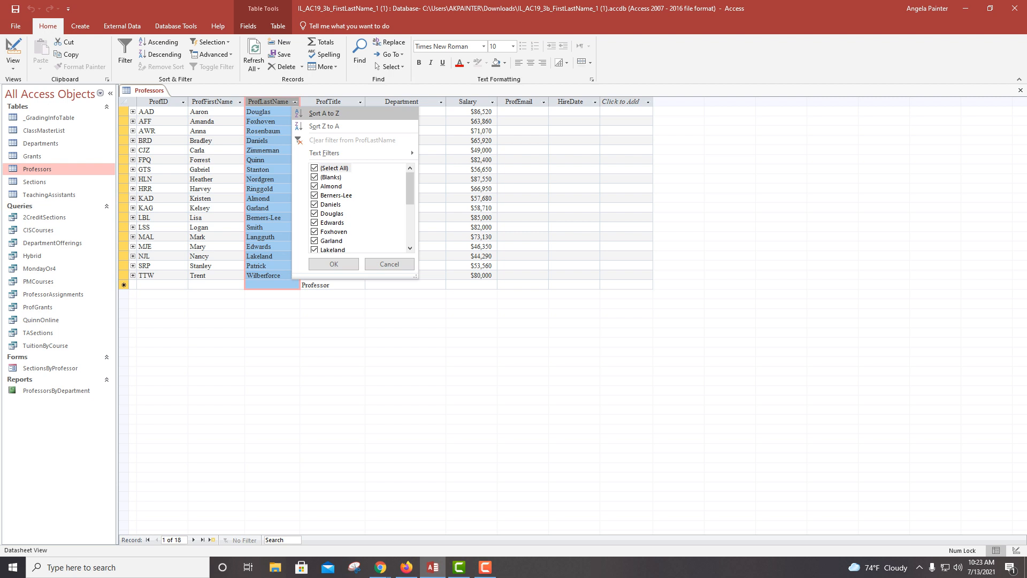
pyautogui.click(324, 113)
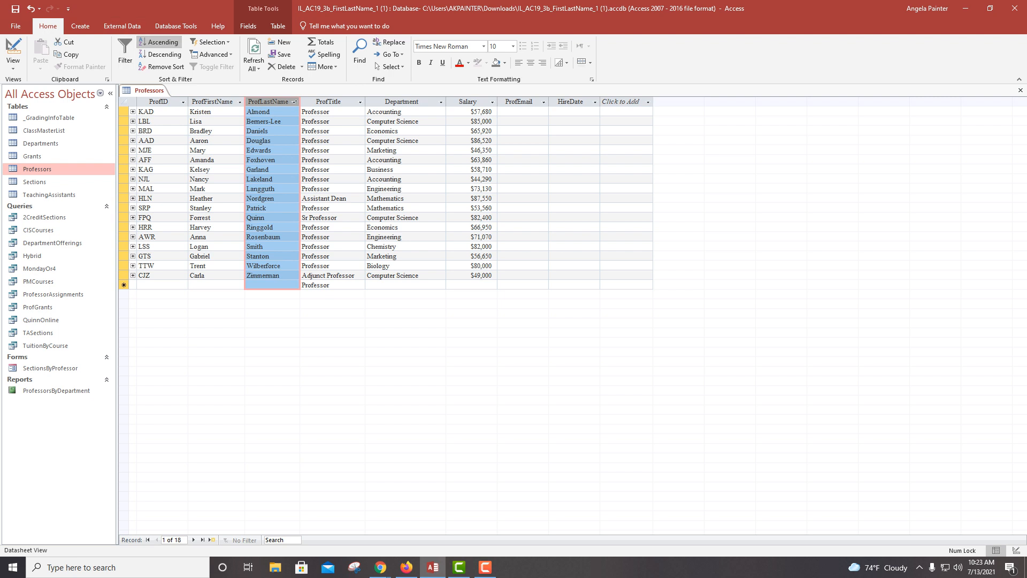
pyautogui.rightClick(134, 90)
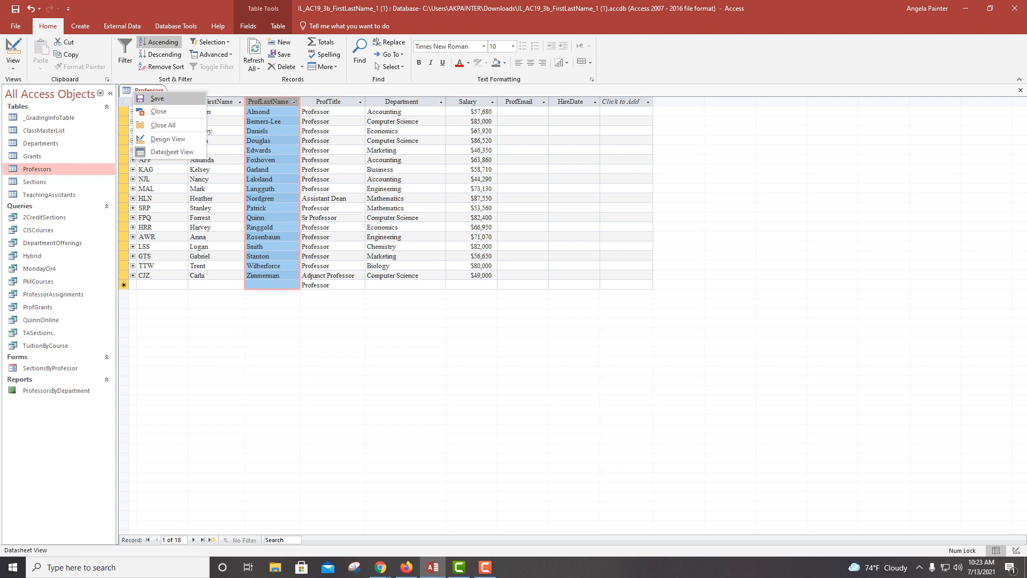
pyautogui.rightClick(154, 91)
pyautogui.click(178, 110)
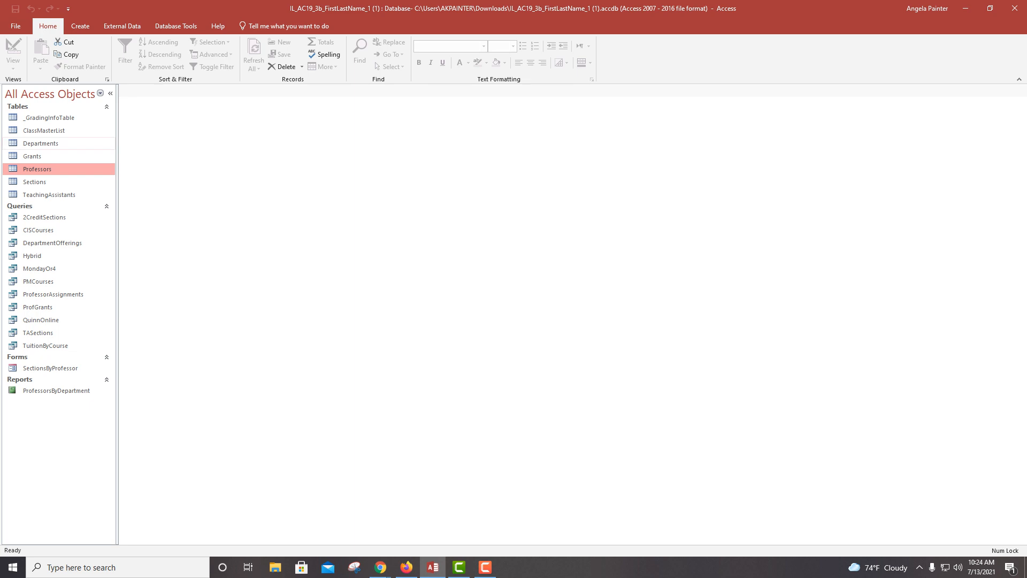
# Step: Reopen the Professors table and view the data types offered for a new field without adding one
pyautogui.doubleClick(80, 169)
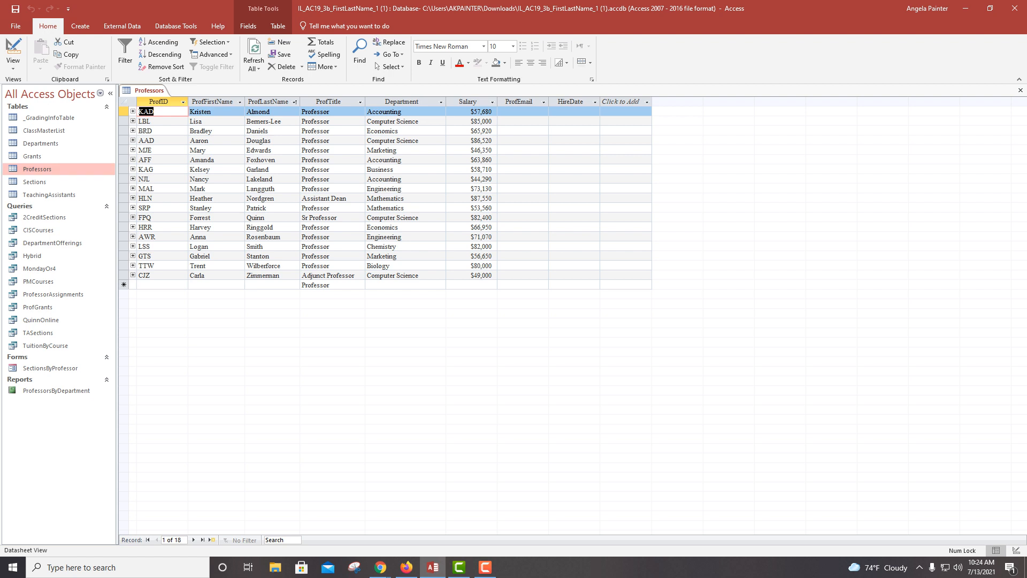
pyautogui.click(647, 102)
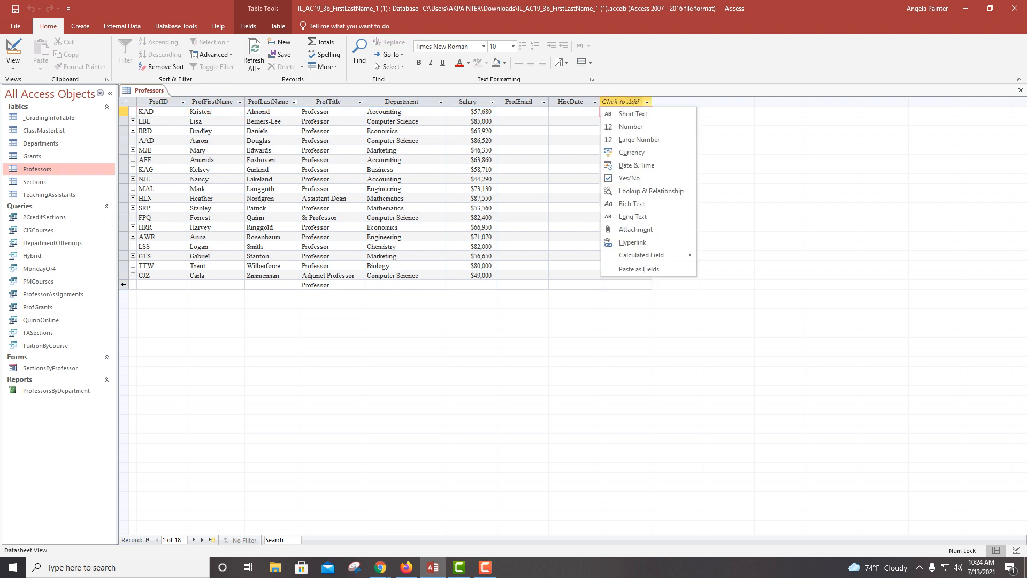
pyautogui.press('Escape')
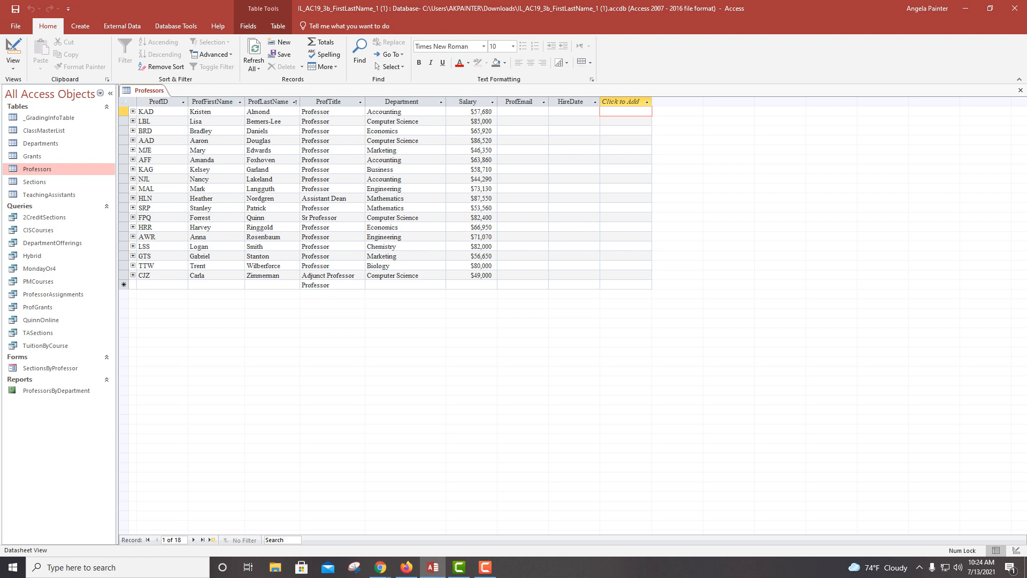
# Step: View the Professors table's field list in Design View and return to Datasheet View
pyautogui.click(13, 65)
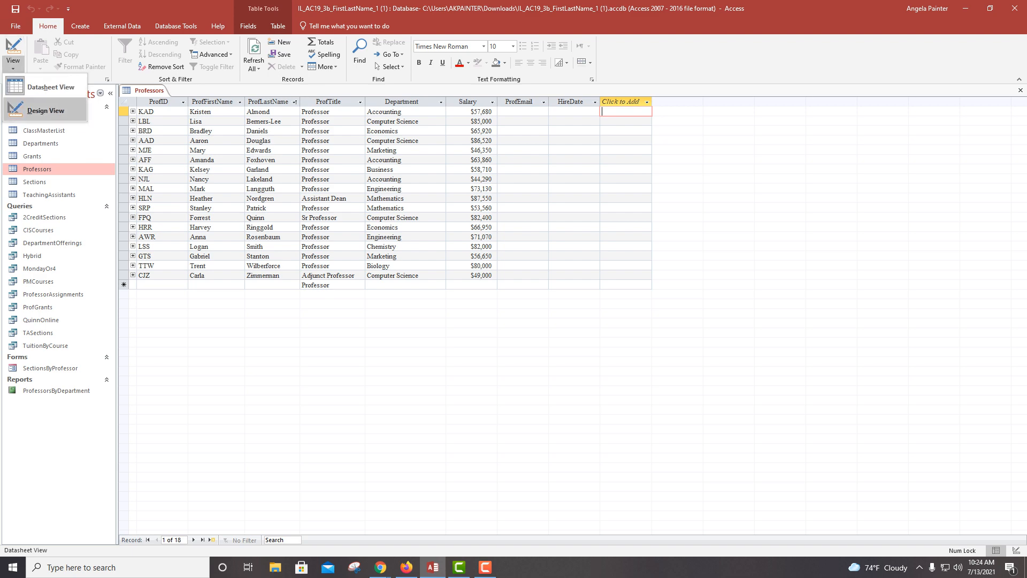
pyautogui.click(43, 106)
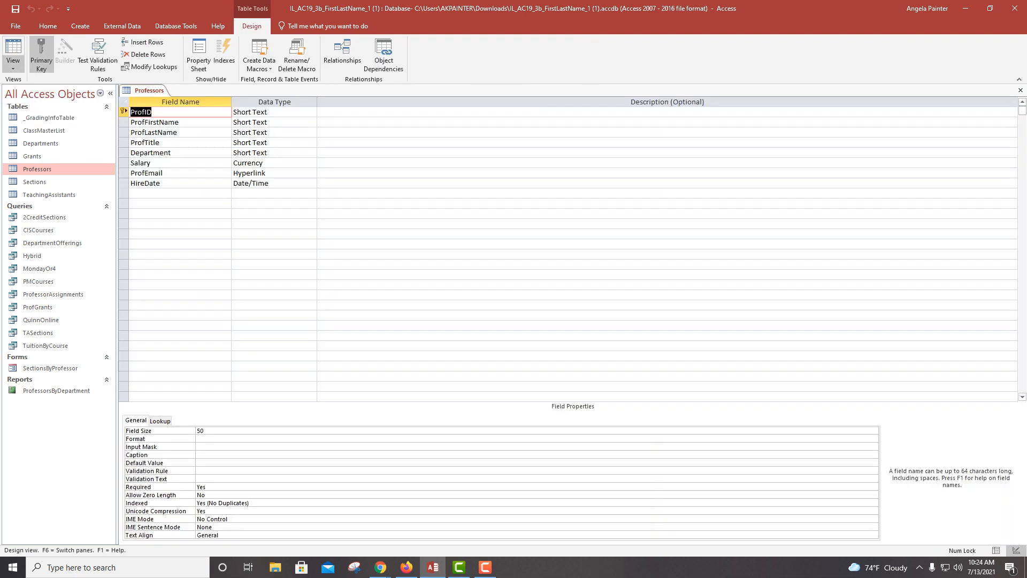
pyautogui.click(13, 65)
pyautogui.click(43, 86)
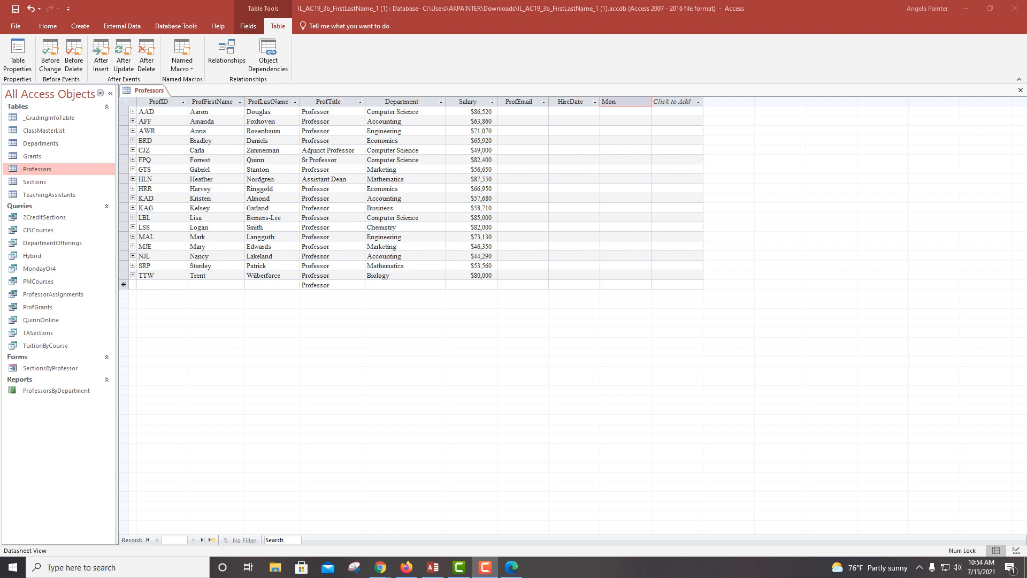
# Step: Name the new field in the Professors datasheet Monthly
pyautogui.press('Return')
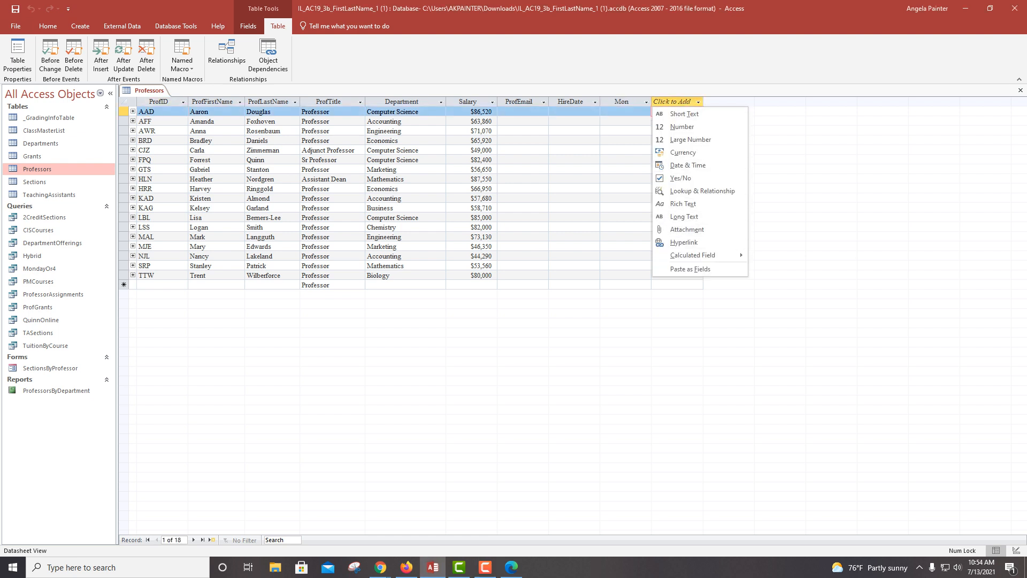
pyautogui.click(673, 102)
pyautogui.click(673, 102)
pyautogui.press('Escape')
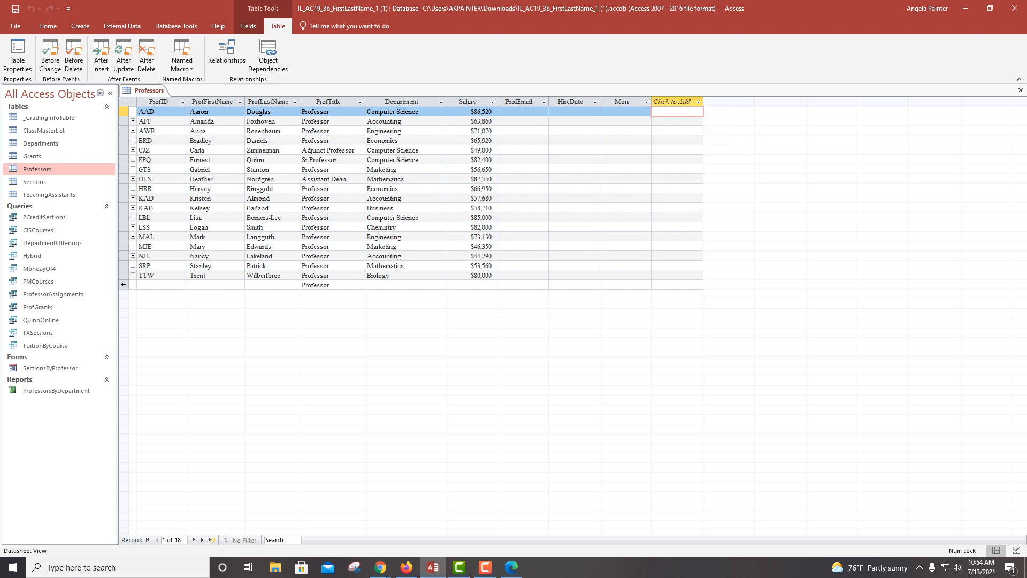
pyautogui.doubleClick(622, 101)
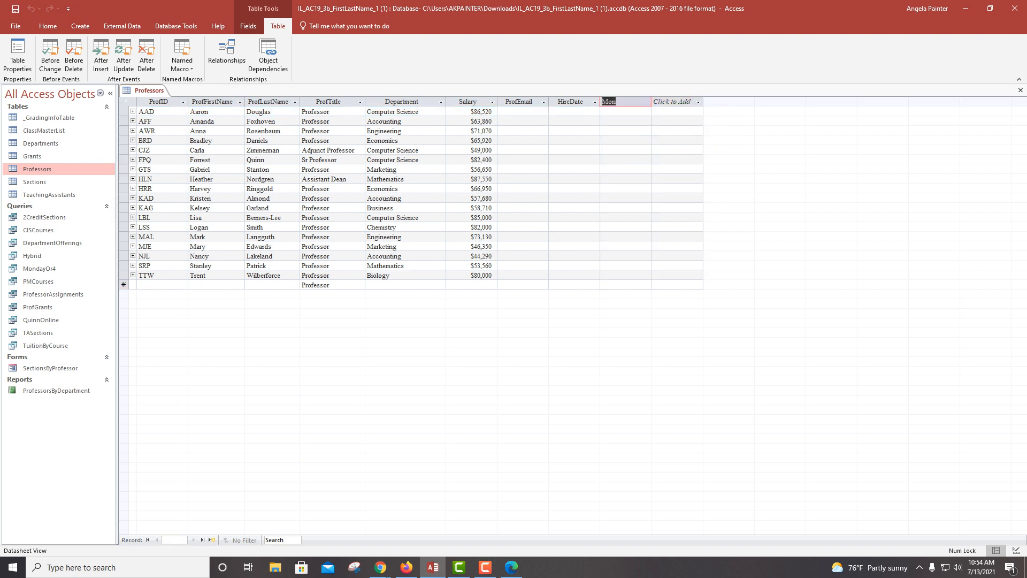
pyautogui.write('Mondfday')
pyautogui.press('BackSpace')
pyautogui.press('BackSpace')
pyautogui.write('ay')
pyautogui.hotkey('ctrl', 'shift', 'Left')
pyautogui.hotkey('shift', 'Right')
pyautogui.write('Month')
pyautogui.press('BackSpace')
pyautogui.press('BackSpace')
pyautogui.press('BackSpace')
pyautogui.press('BackSpace')
pyautogui.press('BackSpace')
pyautogui.write('onthly')
pyautogui.press('Return')
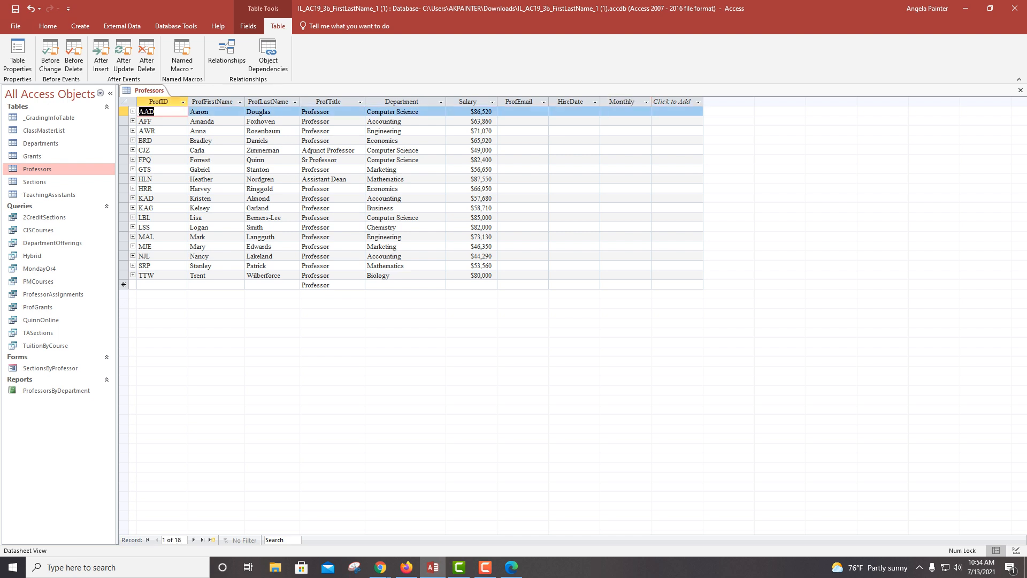
pyautogui.click(647, 101)
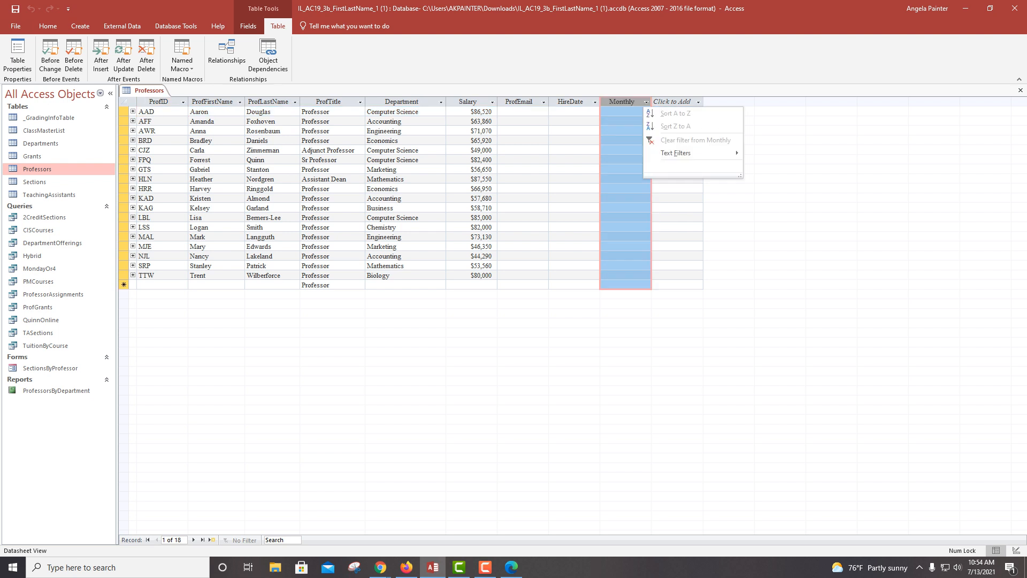
pyautogui.rightClick(638, 101)
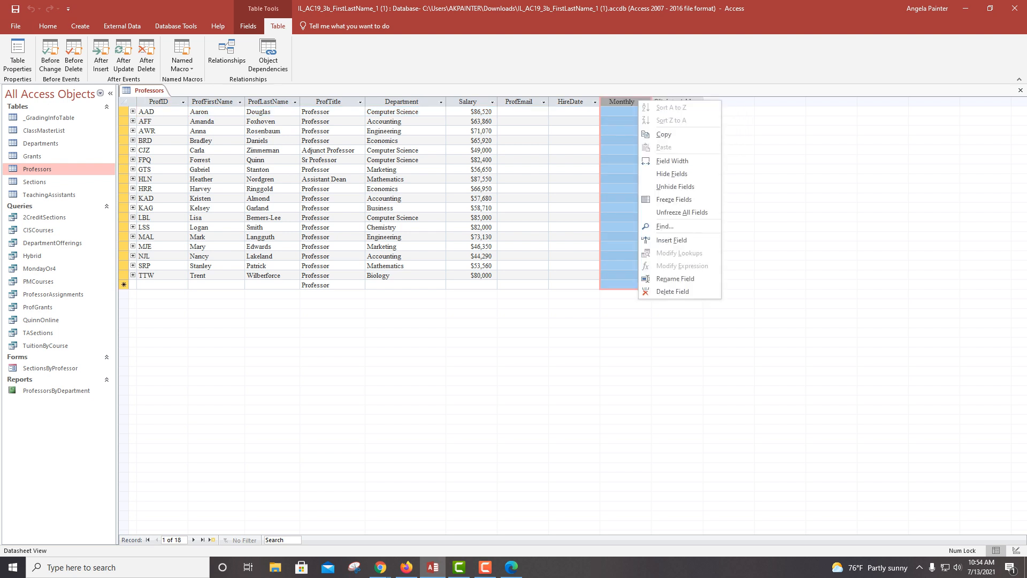
pyautogui.press('Escape')
pyautogui.rightClick(626, 101)
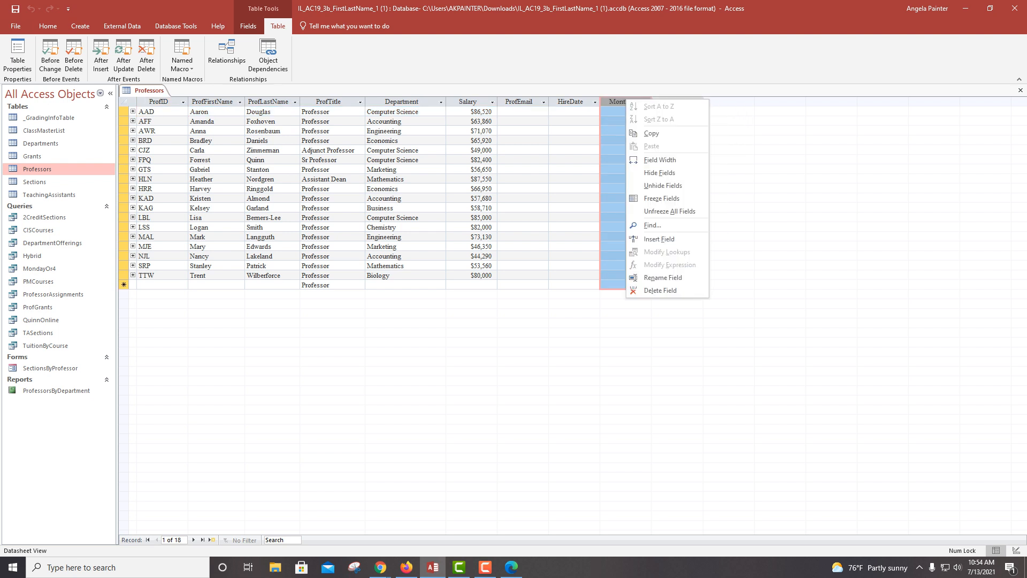
pyautogui.press('Escape')
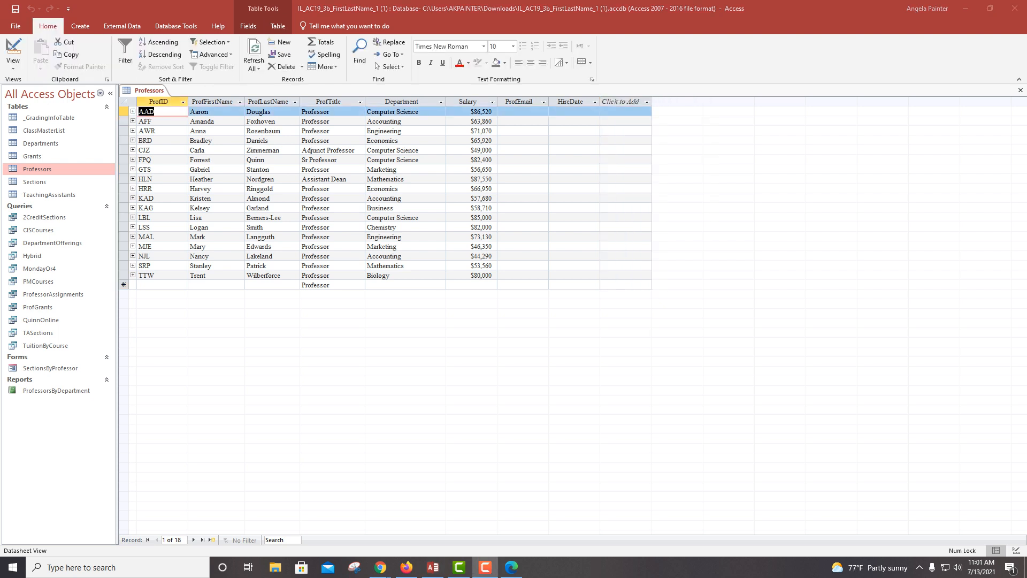
# Step: Add a calculated Currency field to the Professors table with the expression Salary/12
pyautogui.click(647, 101)
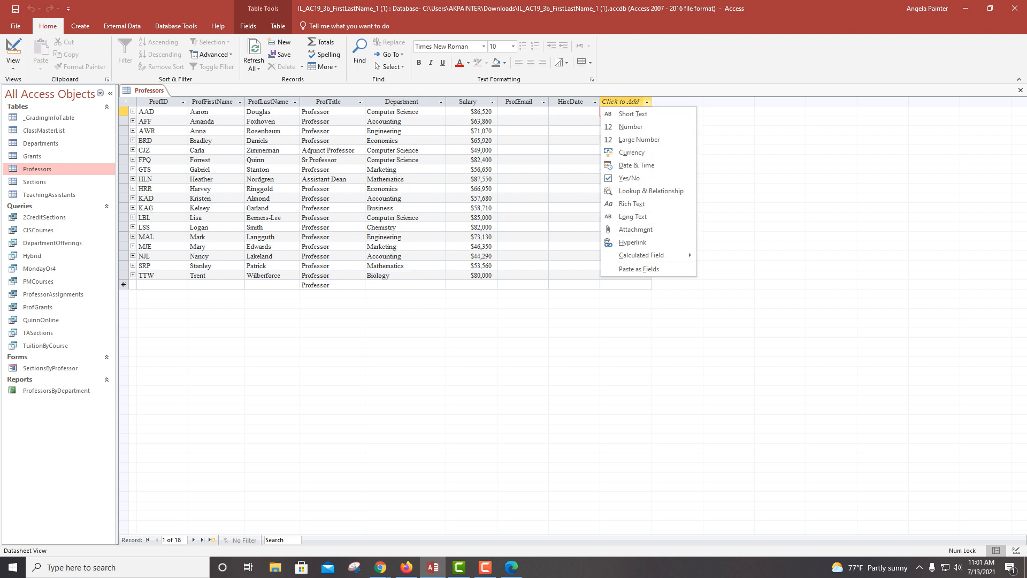
pyautogui.moveTo(641, 254)
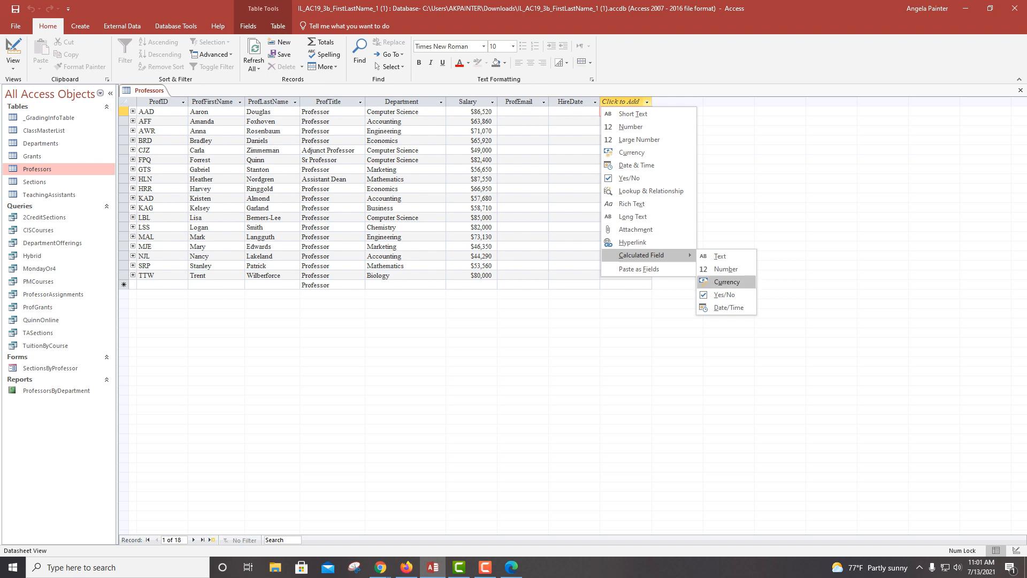
pyautogui.click(726, 281)
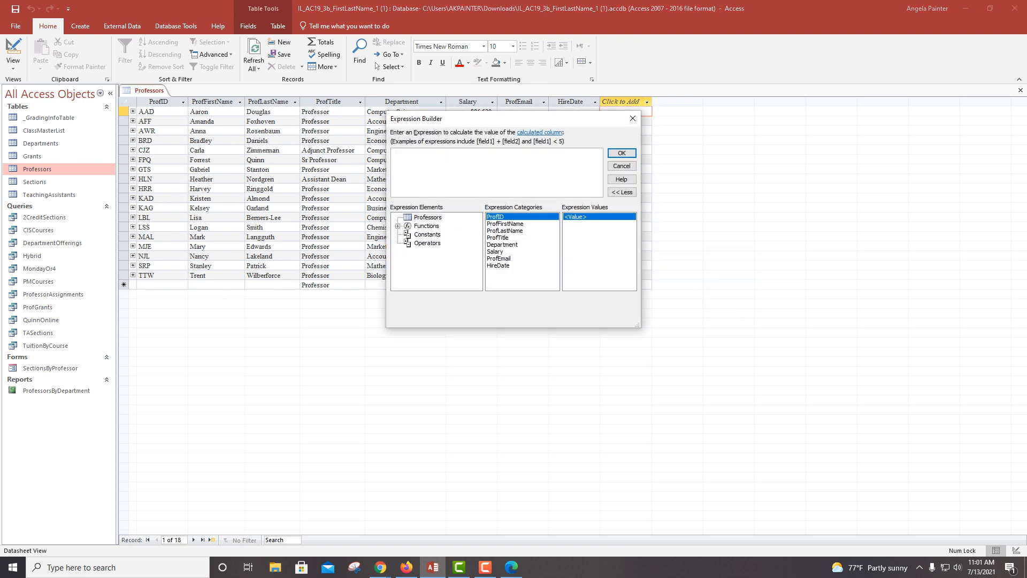
pyautogui.moveTo(592, 123); pyautogui.dragTo(630, 314)
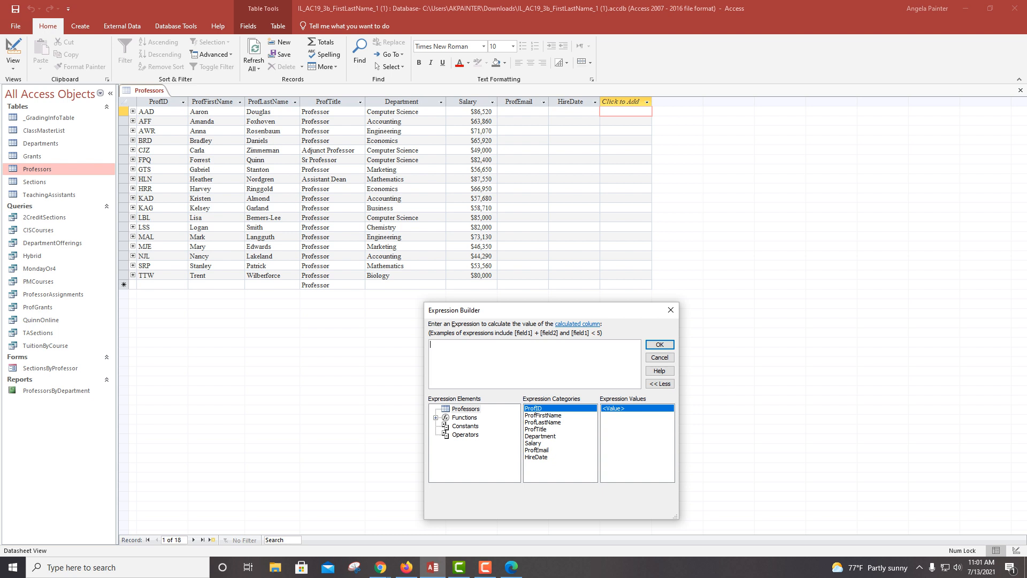
pyautogui.write('S')
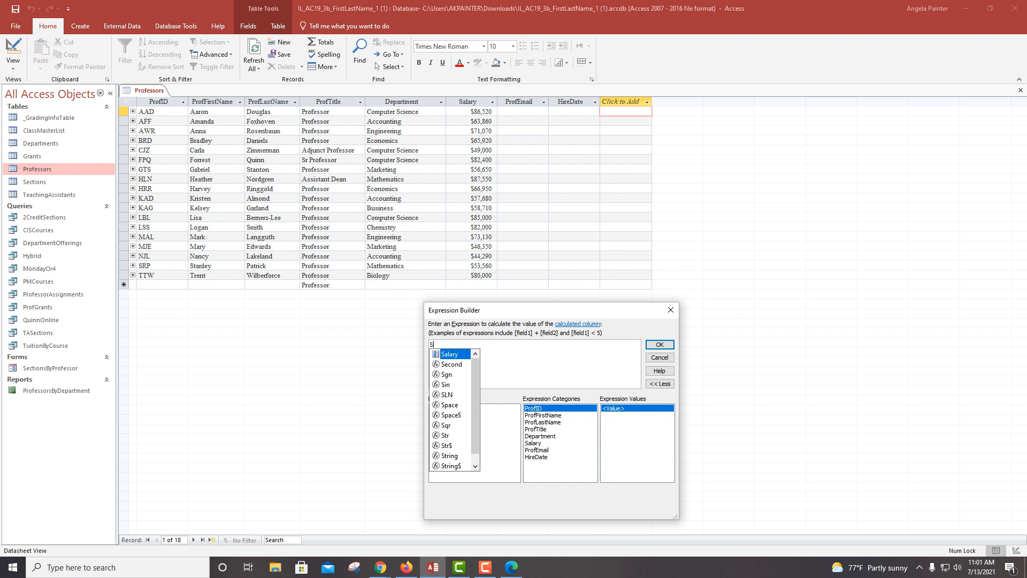
pyautogui.write('ala')
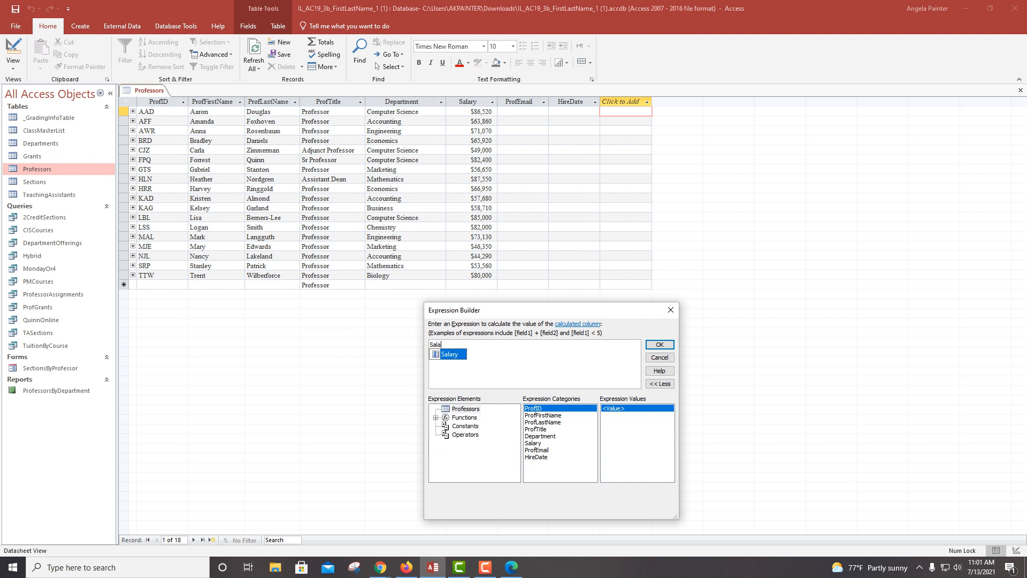
pyautogui.write('ry/12')
pyautogui.click(660, 345)
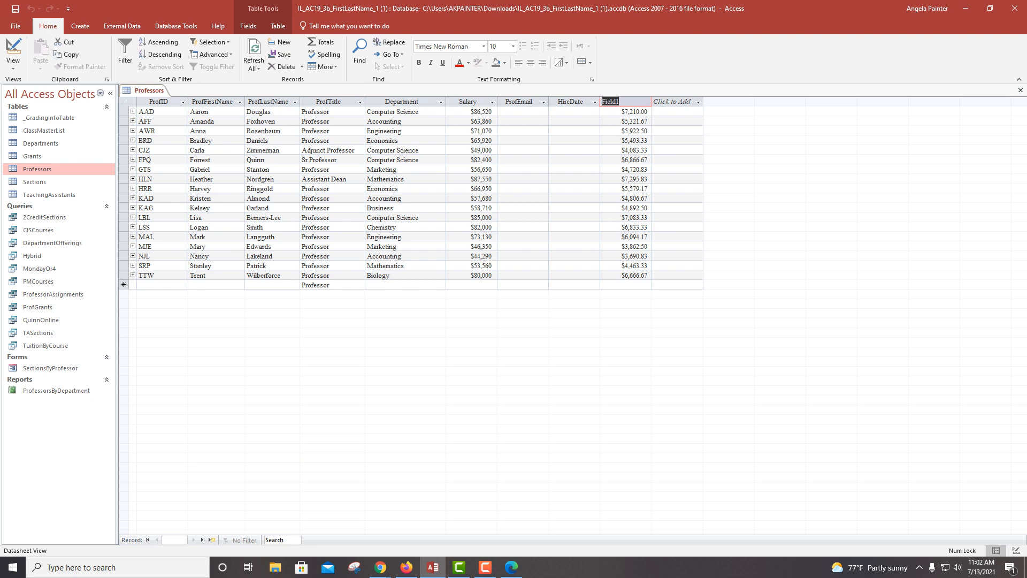
# Step: Rename the calculated field in the Professors table as Monthly
pyautogui.click(490, 111)
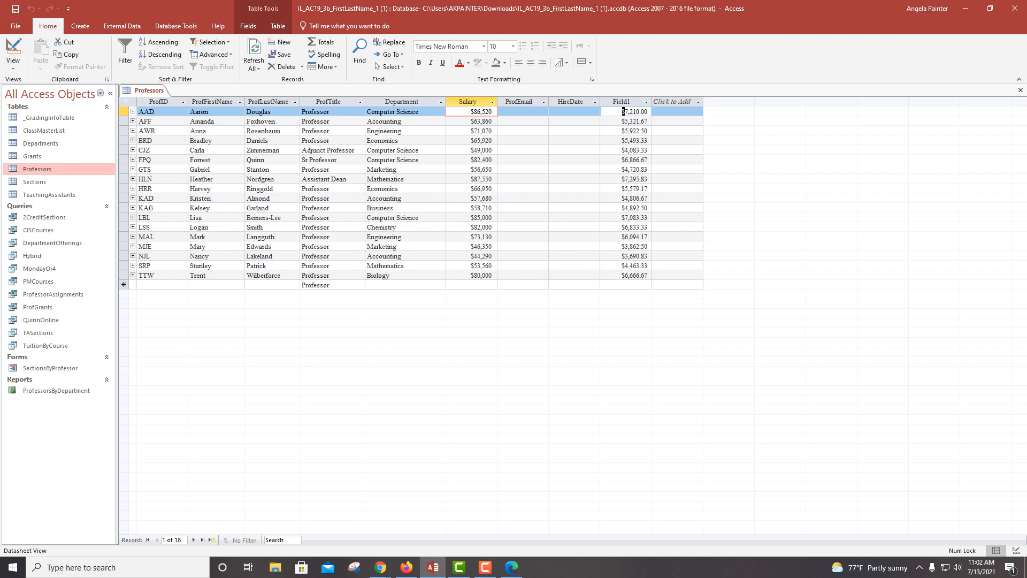
pyautogui.click(623, 112)
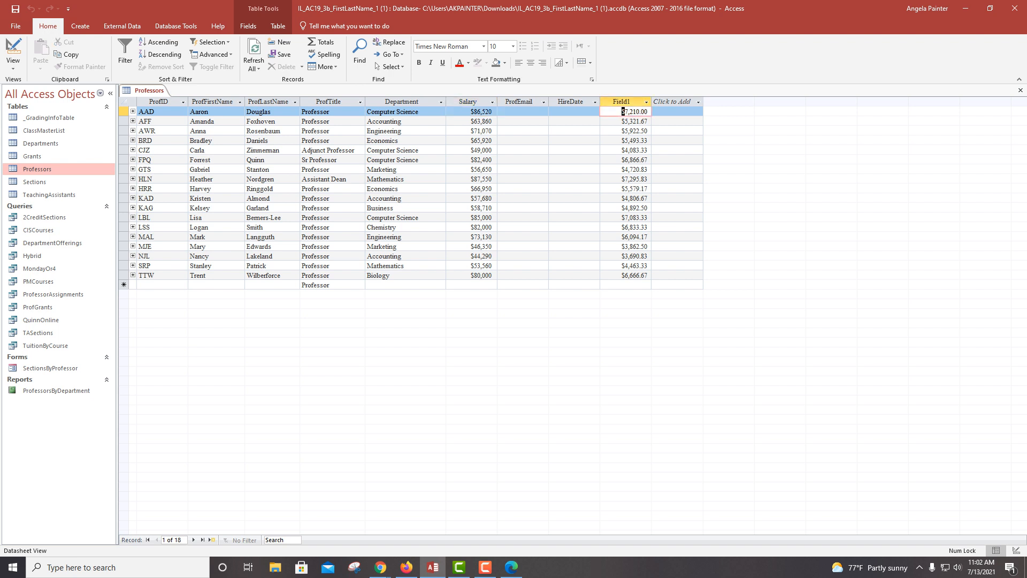
pyautogui.click(632, 101)
pyautogui.rightClick(634, 101)
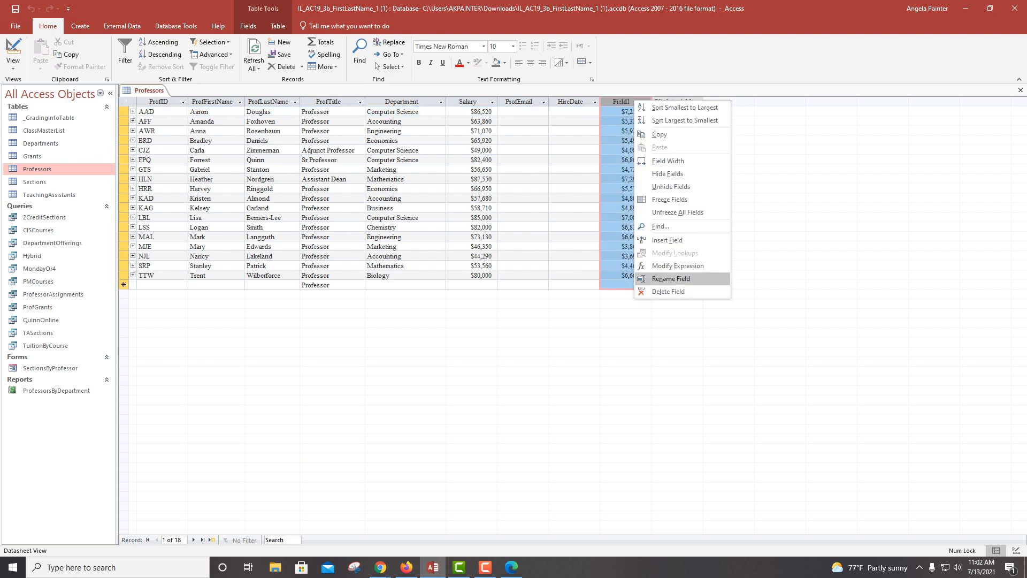
pyautogui.click(671, 278)
pyautogui.write('Mon')
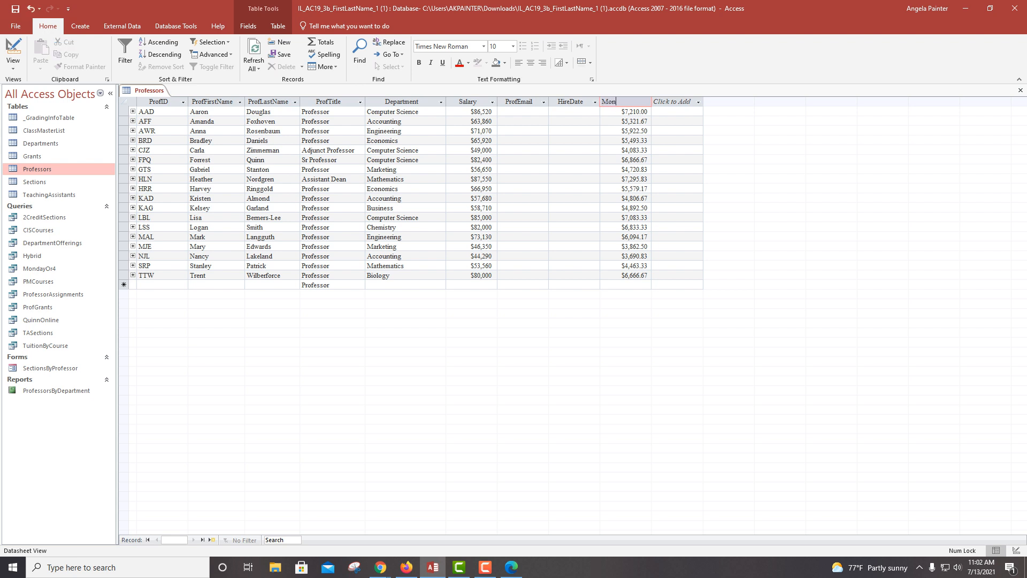
pyautogui.write('thly')
pyautogui.click(698, 101)
pyautogui.moveTo(695, 256)
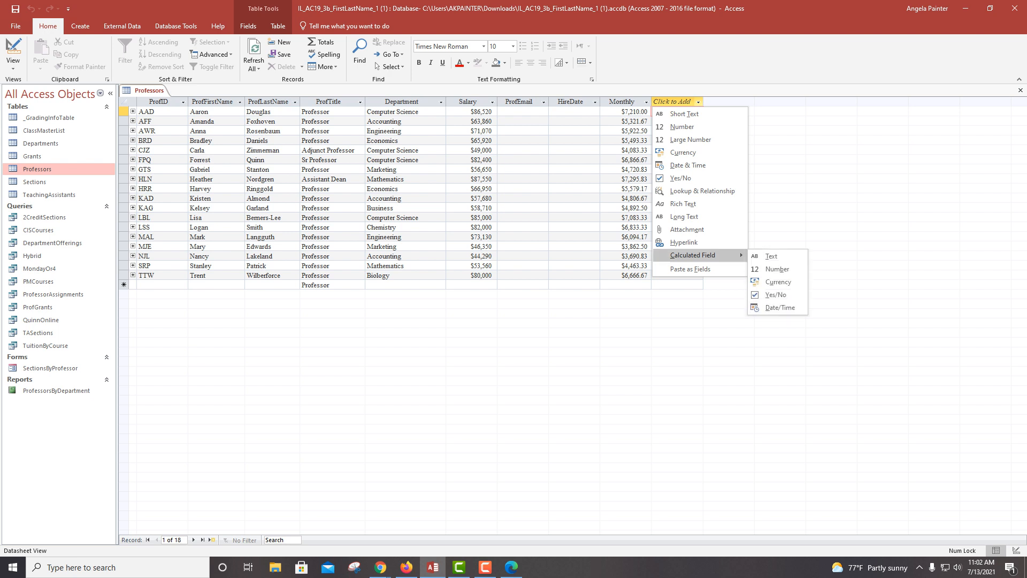
pyautogui.click(773, 282)
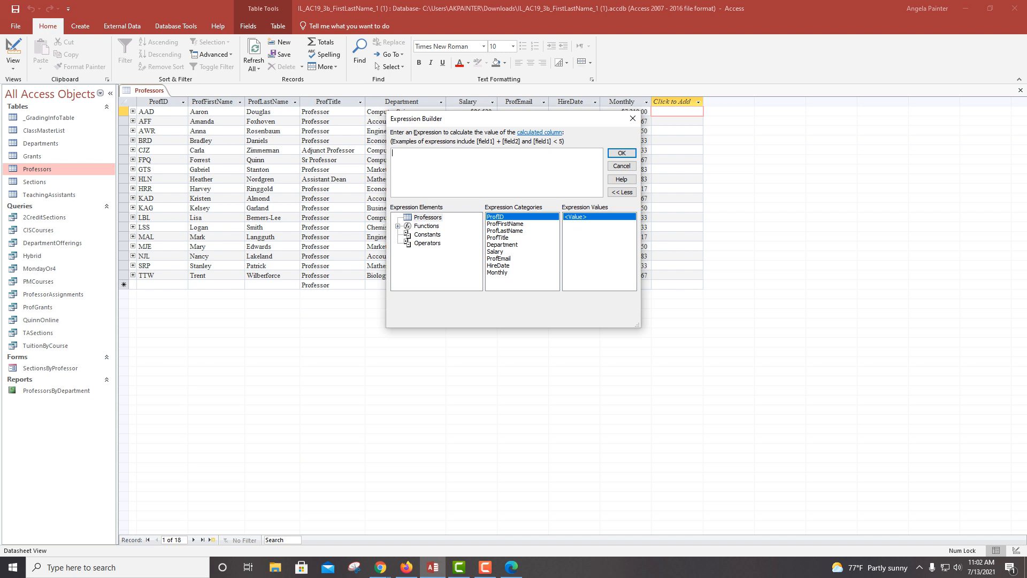
pyautogui.click(633, 118)
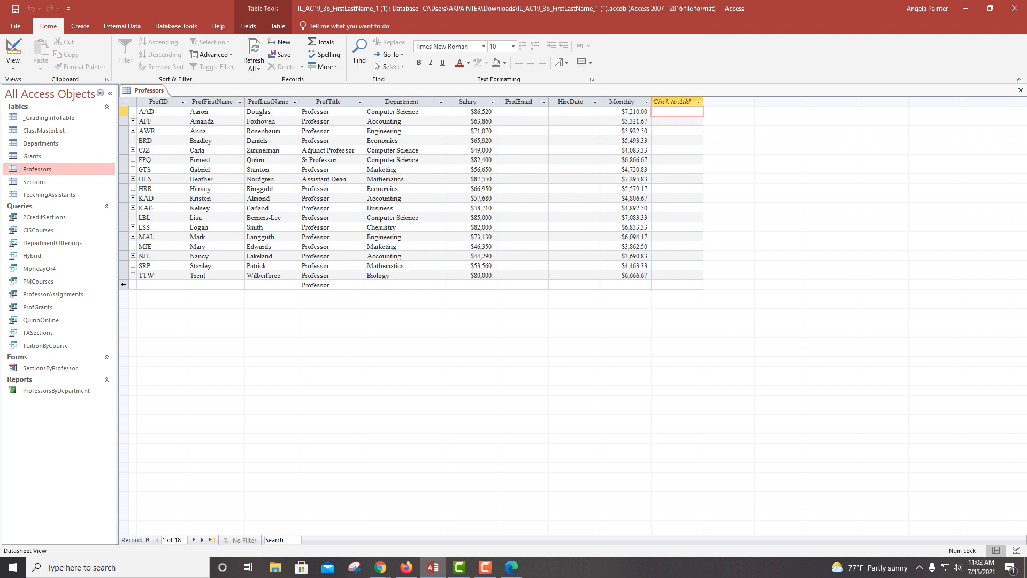
pyautogui.click(616, 275)
pyautogui.click(490, 275)
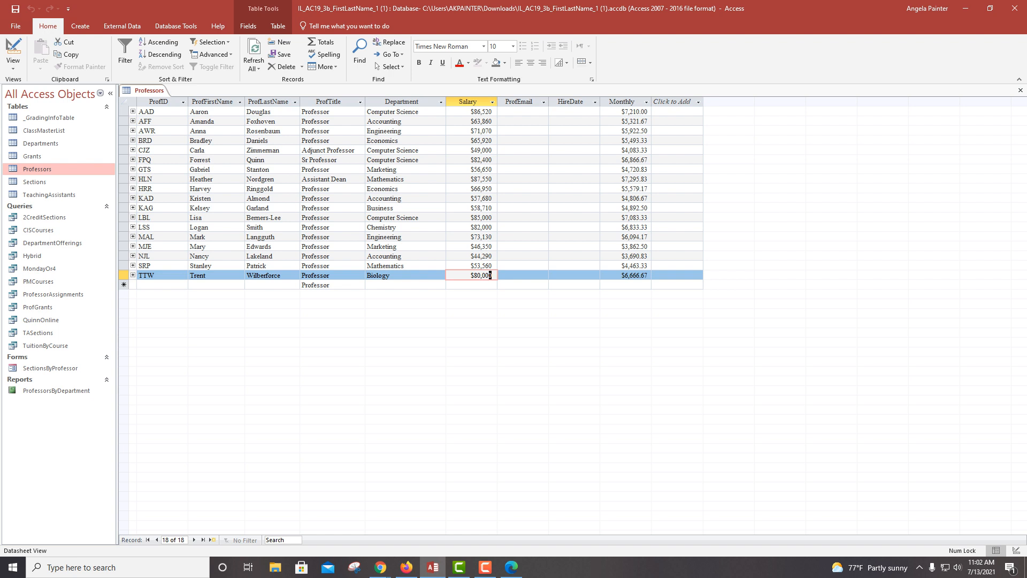
pyautogui.rightClick(627, 102)
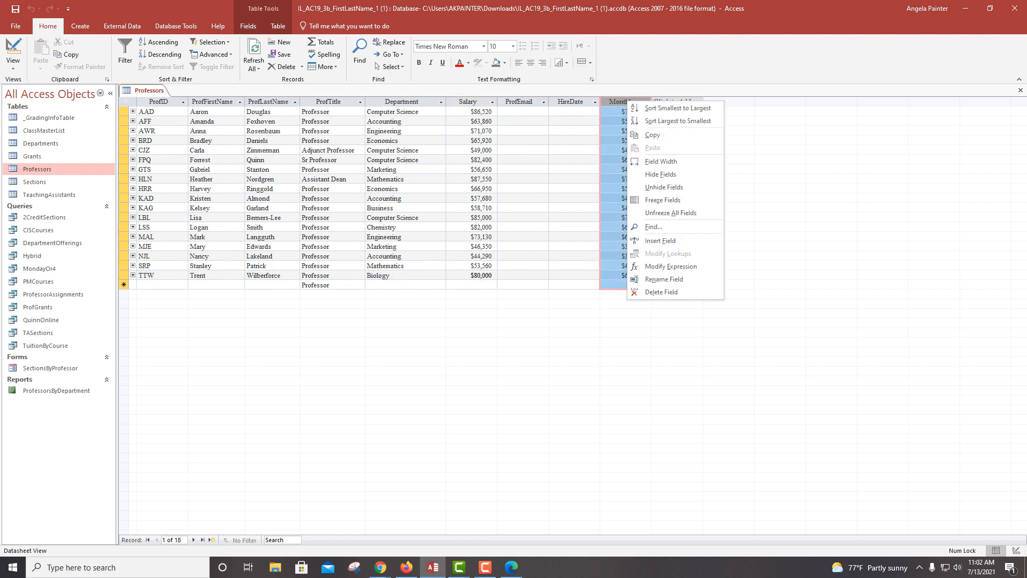
pyautogui.click(664, 279)
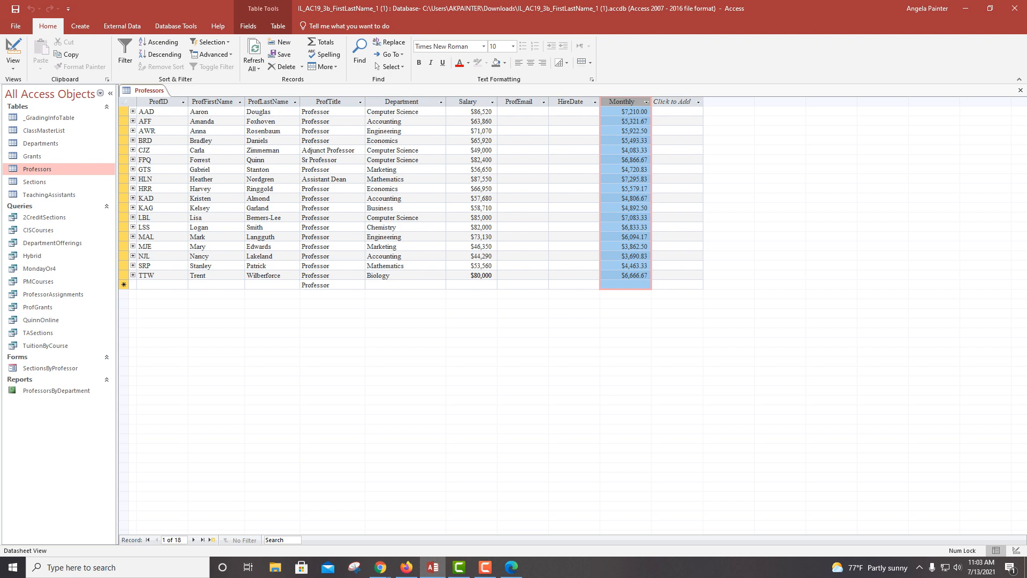
# Step: Save and close the Professors table
pyautogui.rightClick(153, 90)
pyautogui.click(175, 97)
pyautogui.rightClick(149, 89)
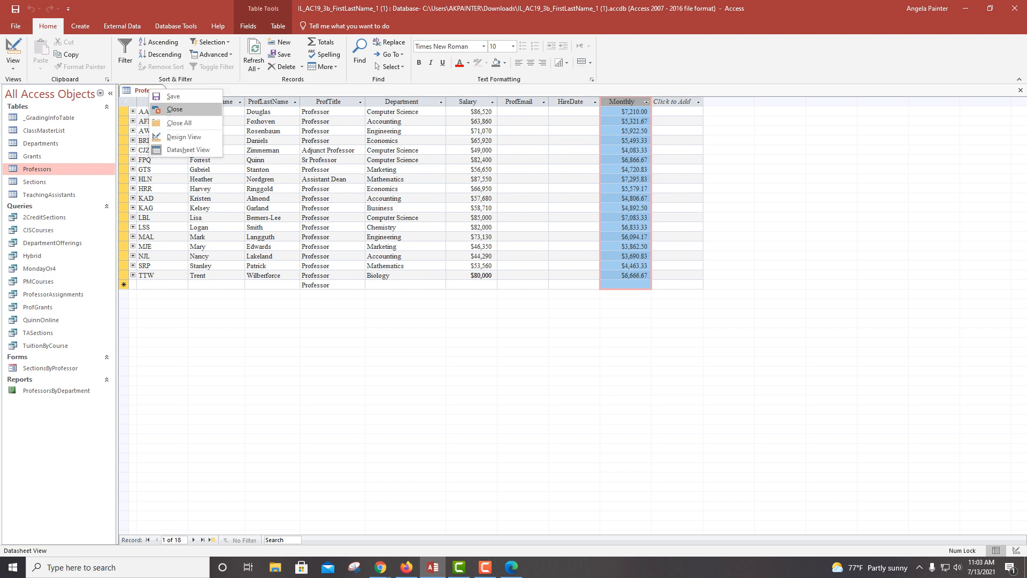
pyautogui.click(172, 110)
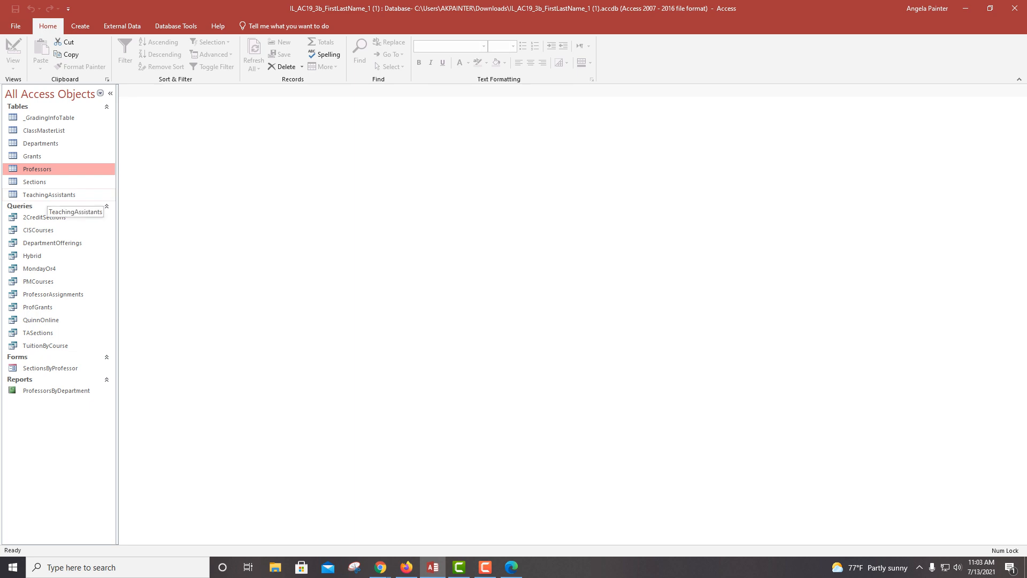
# Step: Open the TeachingAssistants table and sort its records by Stipend in descending order
pyautogui.doubleClick(48, 195)
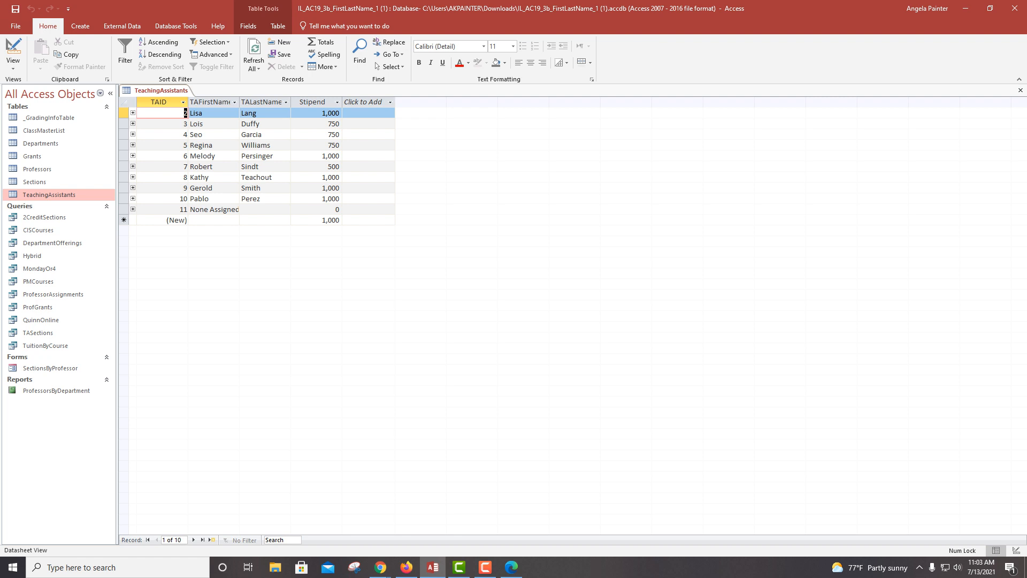
pyautogui.click(312, 102)
pyautogui.click(337, 103)
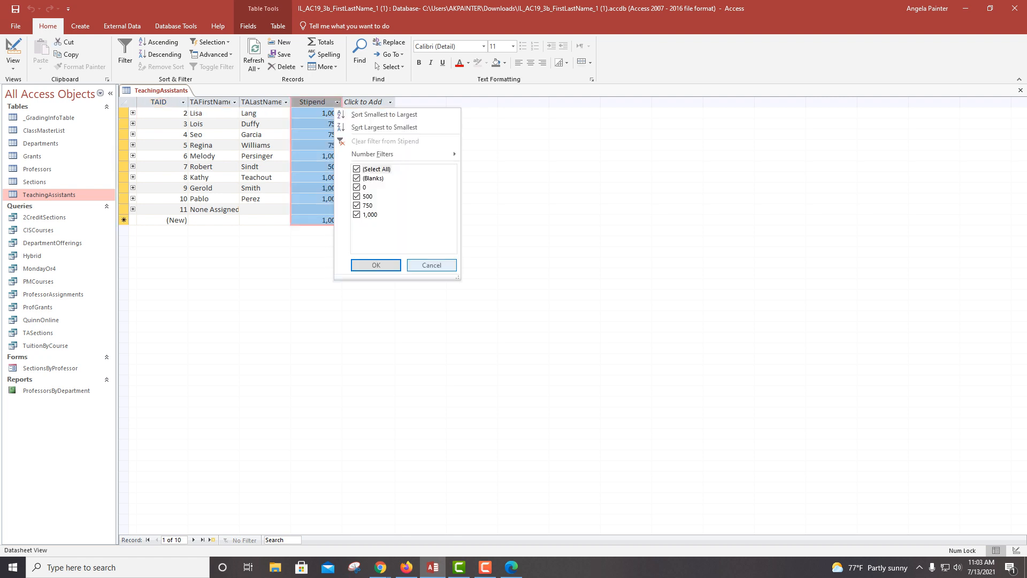
pyautogui.click(432, 266)
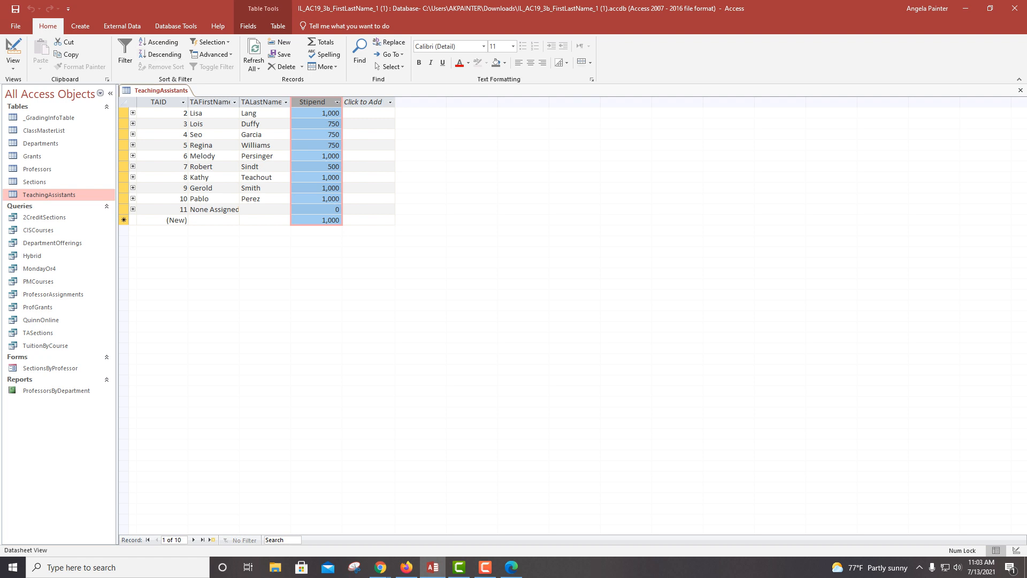
pyautogui.click(161, 54)
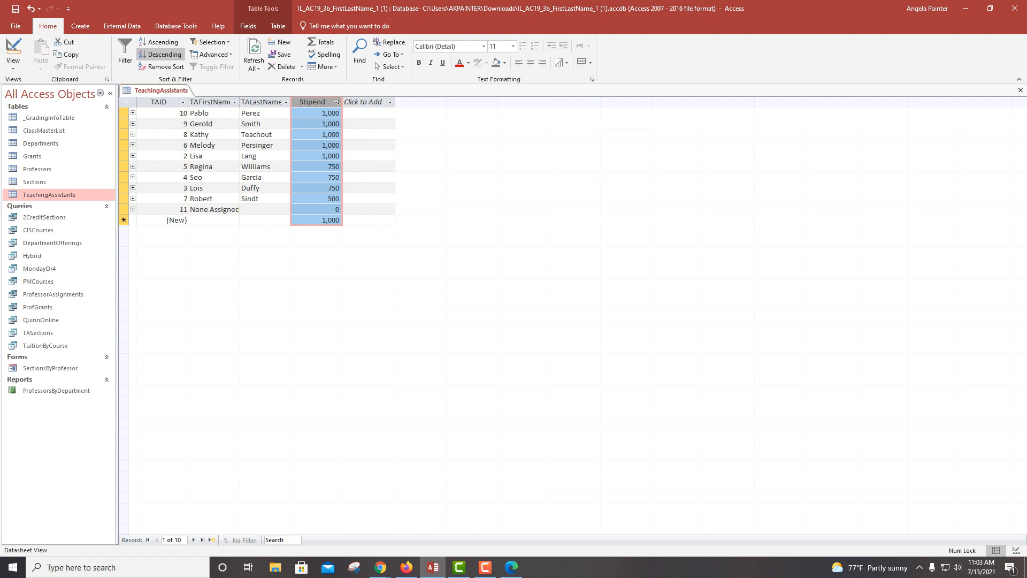
# Step: Save and close the TeachingAssistants table
pyautogui.rightClick(171, 90)
pyautogui.rightClick(171, 90)
pyautogui.click(197, 110)
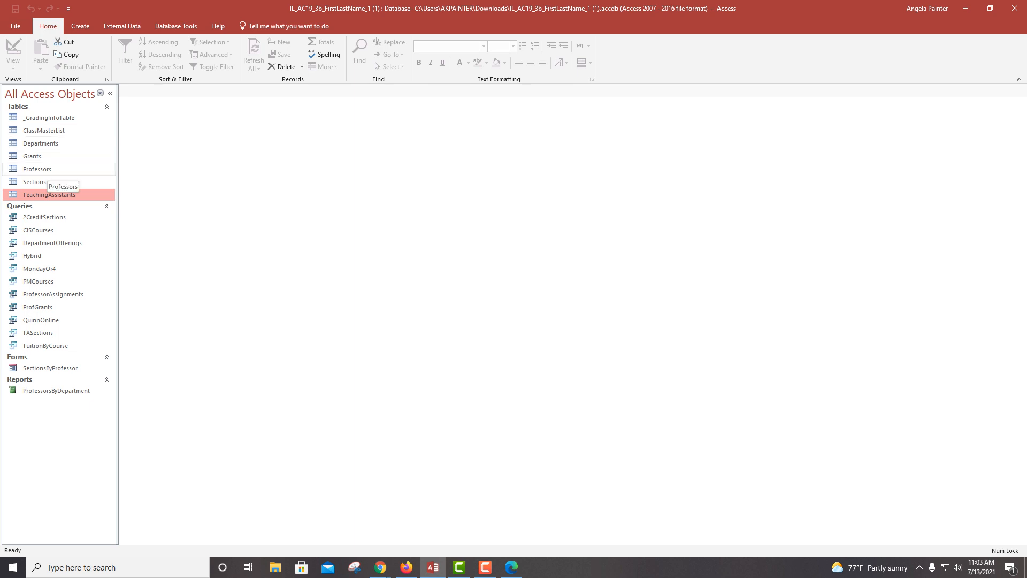
# Step: Open the Professors table and hide its ProfEmail field
pyautogui.doubleClick(37, 169)
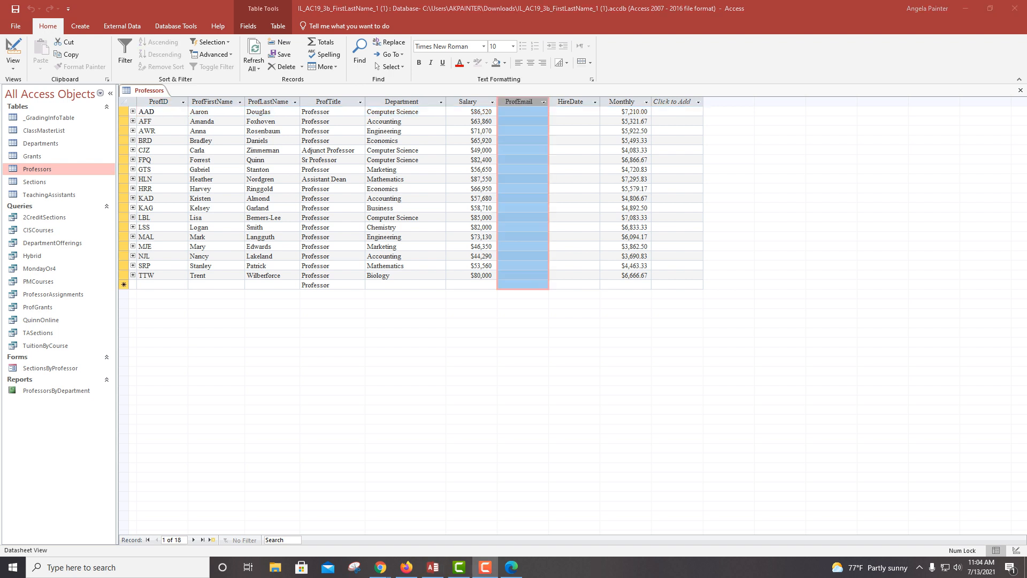
pyautogui.click(544, 102)
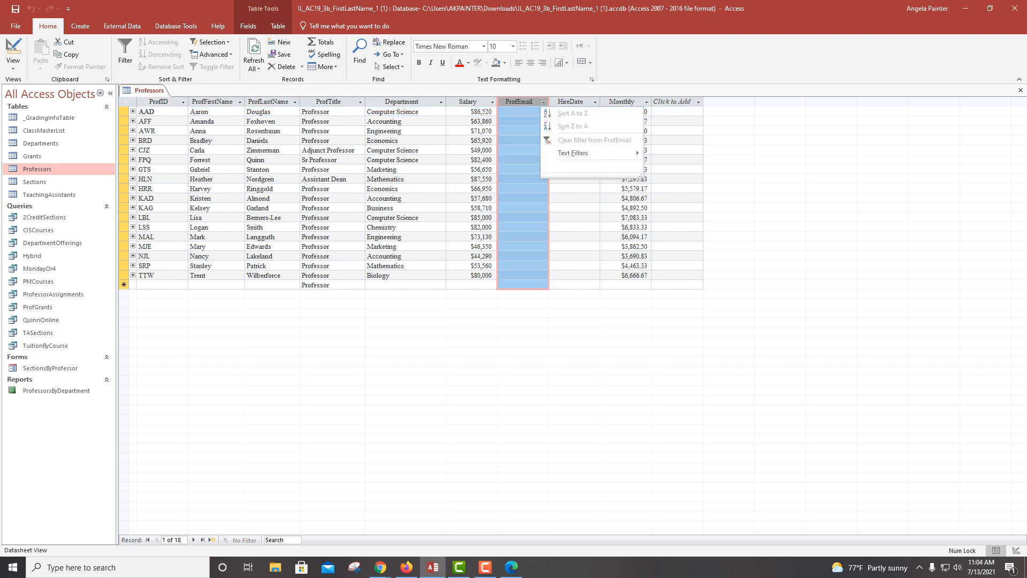
pyautogui.press('Escape')
pyautogui.click(573, 256)
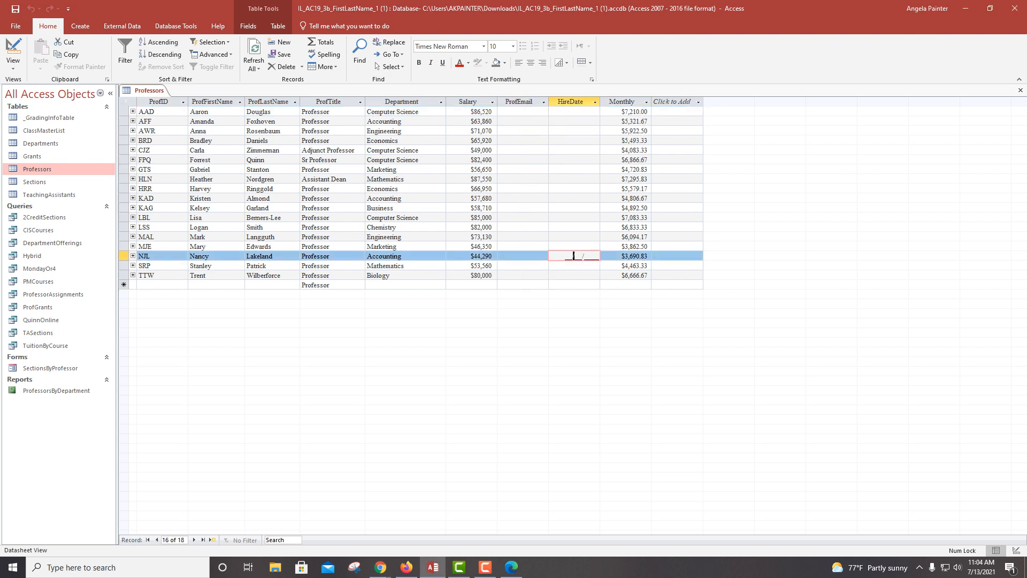
pyautogui.click(544, 102)
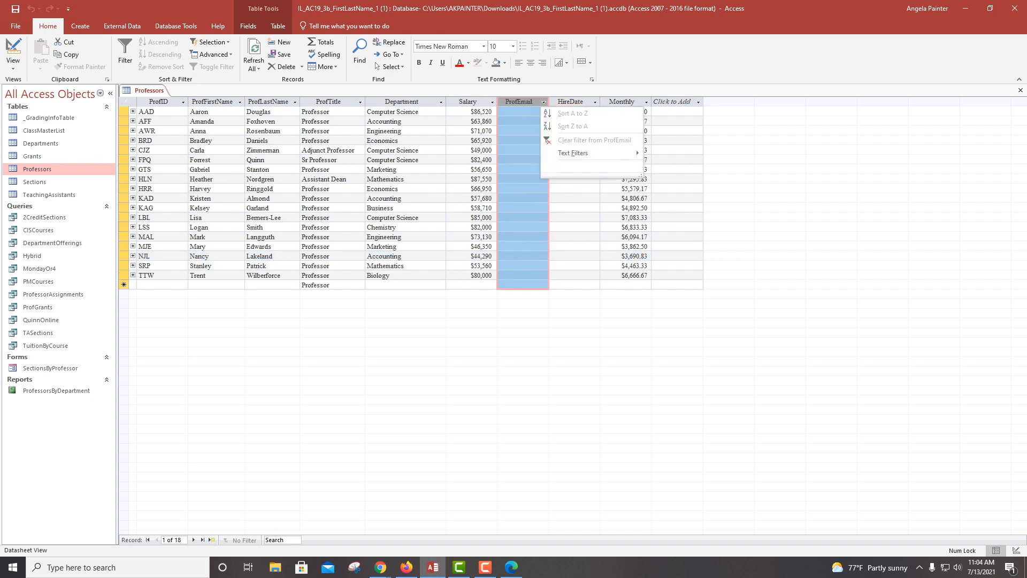
pyautogui.press('Escape')
pyautogui.rightClick(523, 102)
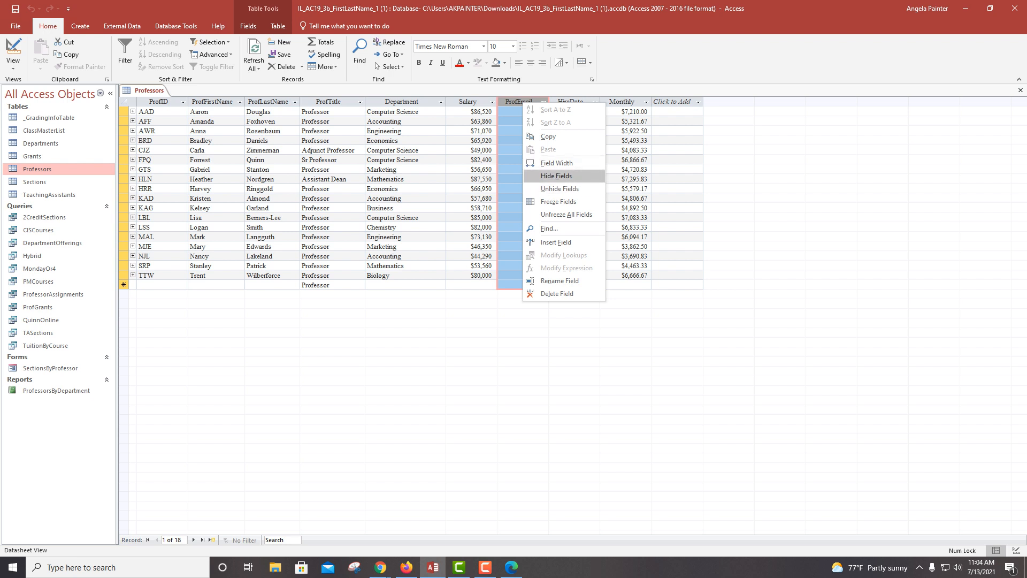
pyautogui.click(557, 176)
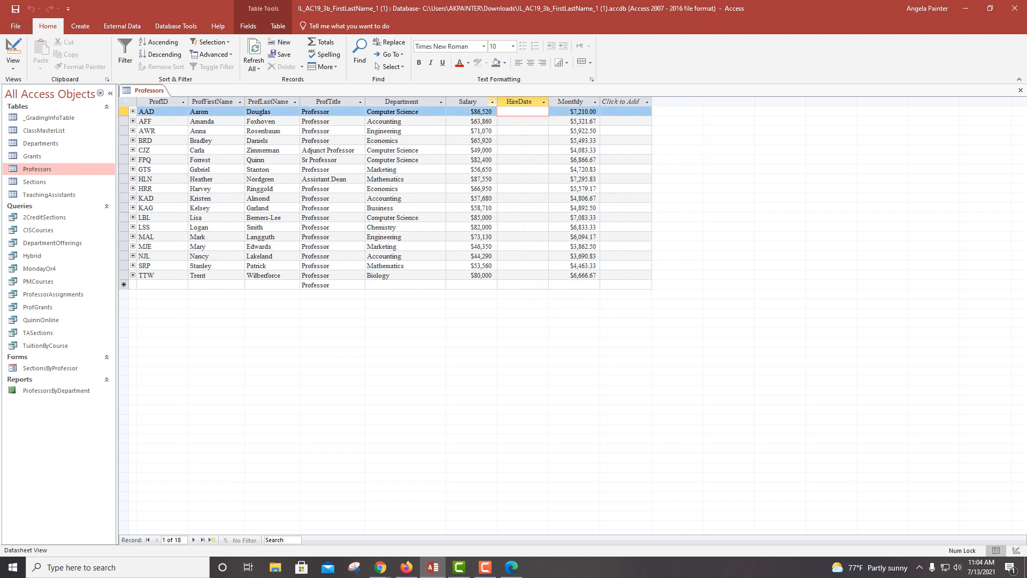
# Step: Hide the HireDate field in the Professors table and save the layout change
pyautogui.click(519, 102)
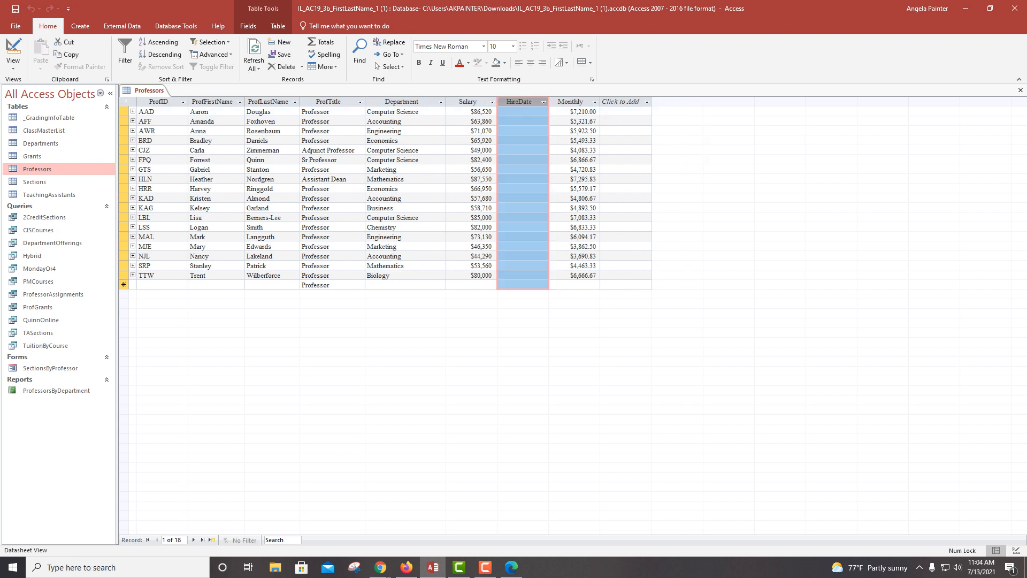
pyautogui.rightClick(519, 101)
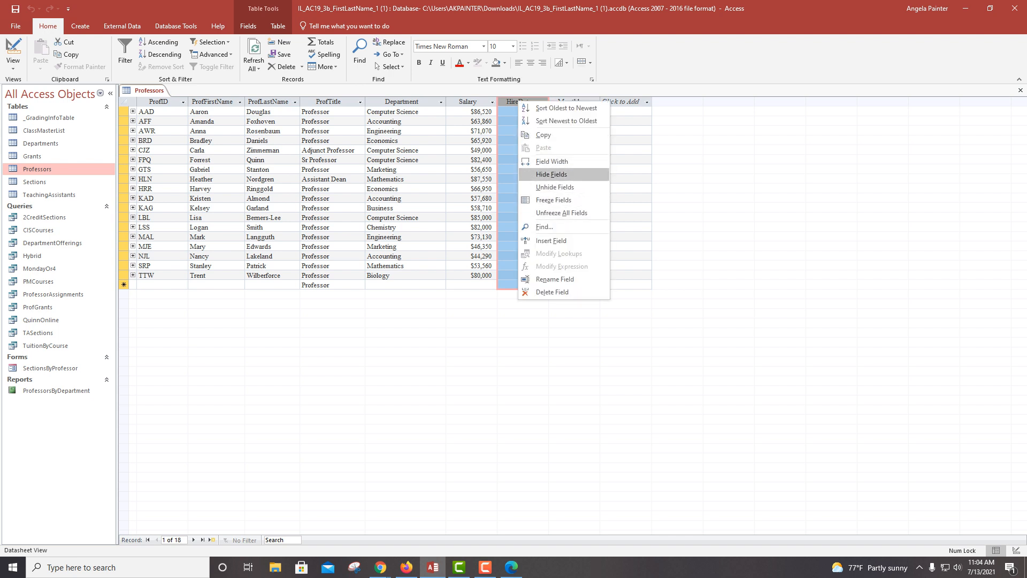
pyautogui.click(551, 174)
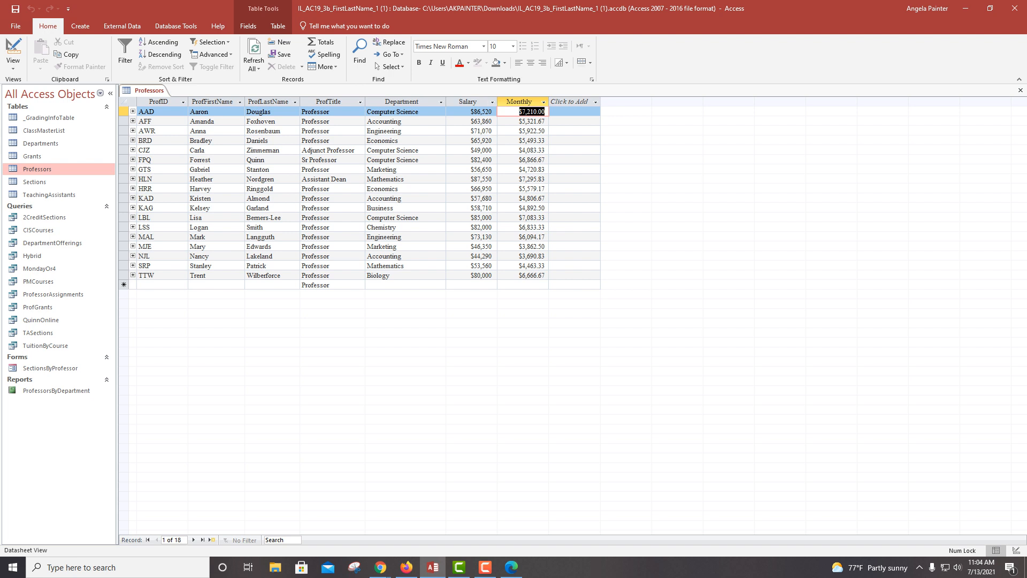
pyautogui.rightClick(140, 92)
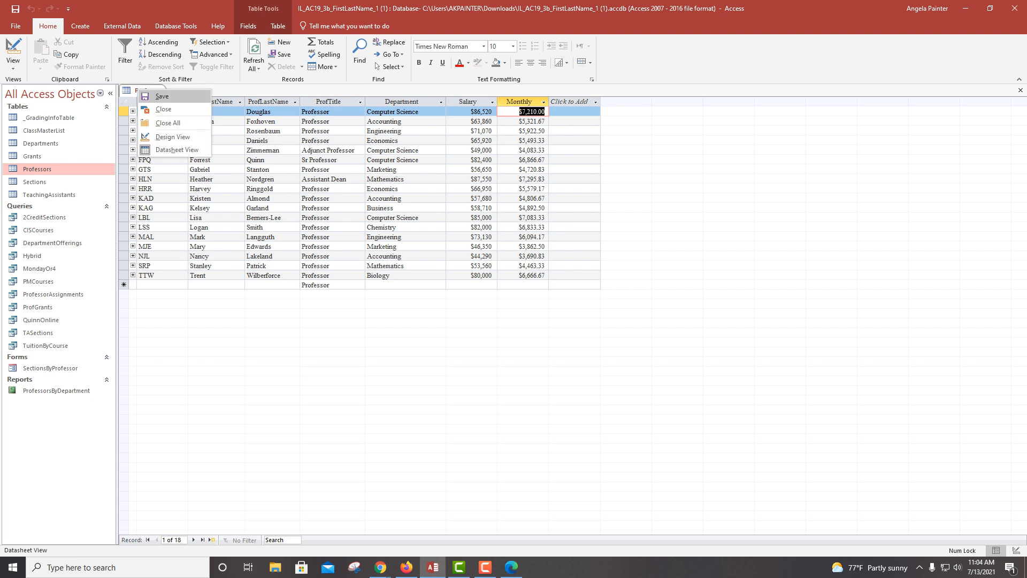
pyautogui.click(162, 96)
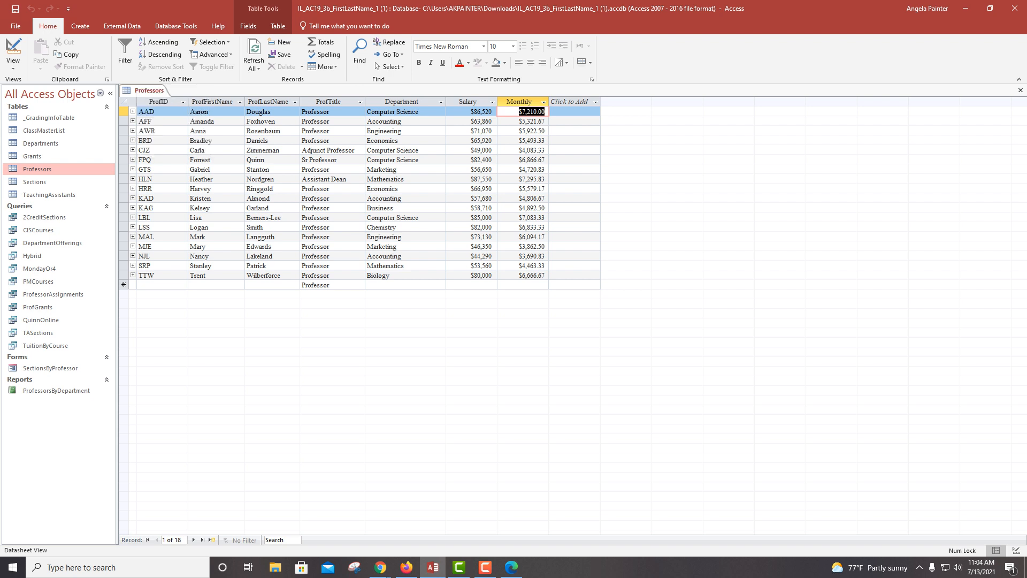
pyautogui.moveTo(468, 101); pyautogui.dragTo(519, 102)
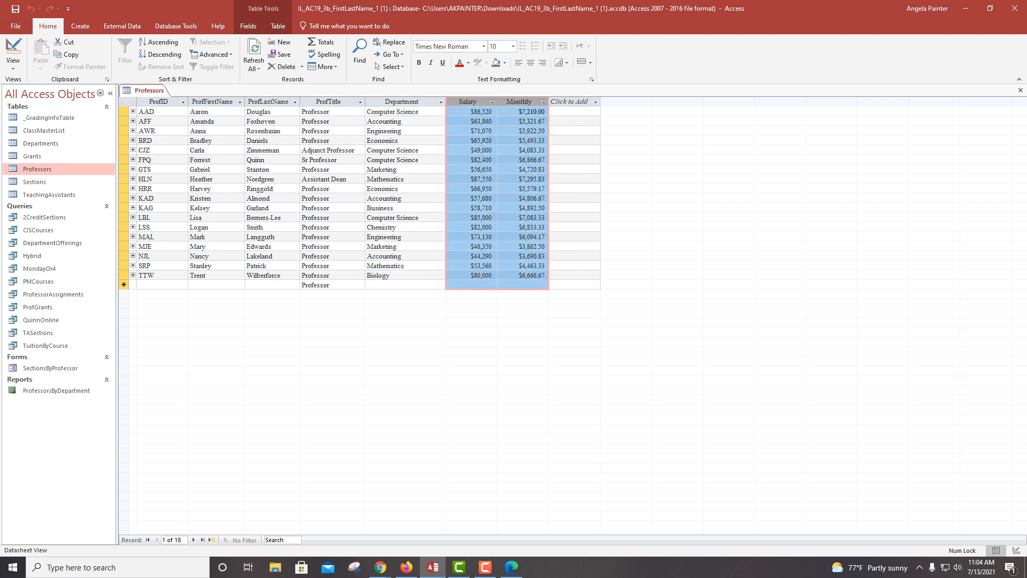
pyautogui.rightClick(514, 104)
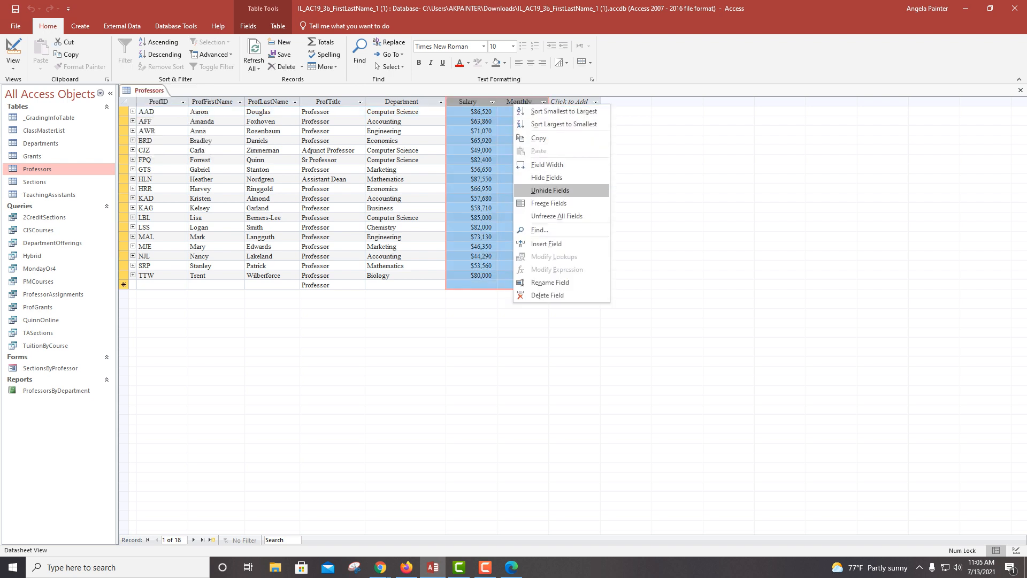
pyautogui.press('Escape')
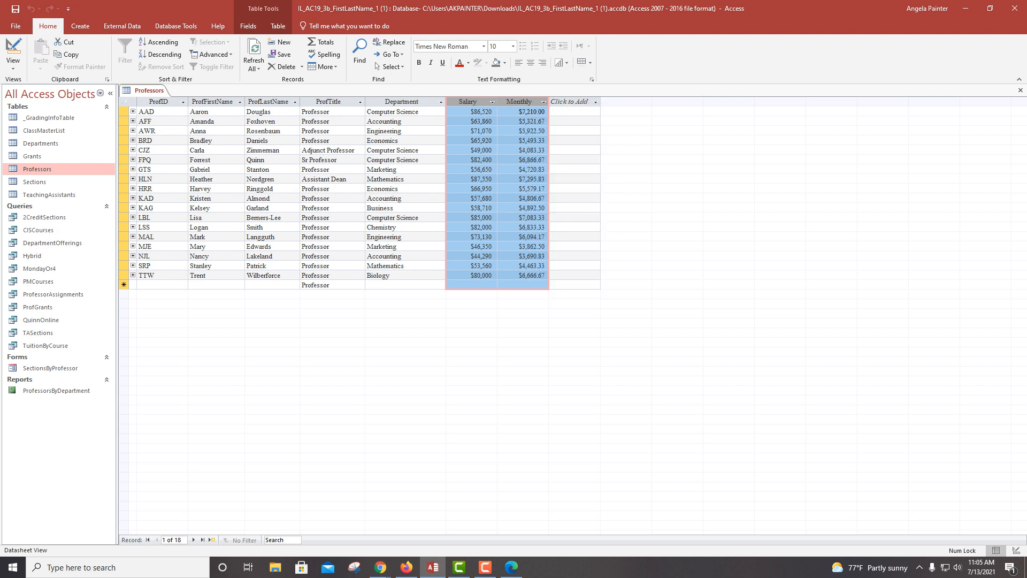
# Step: Close the Professors table
pyautogui.rightClick(150, 90)
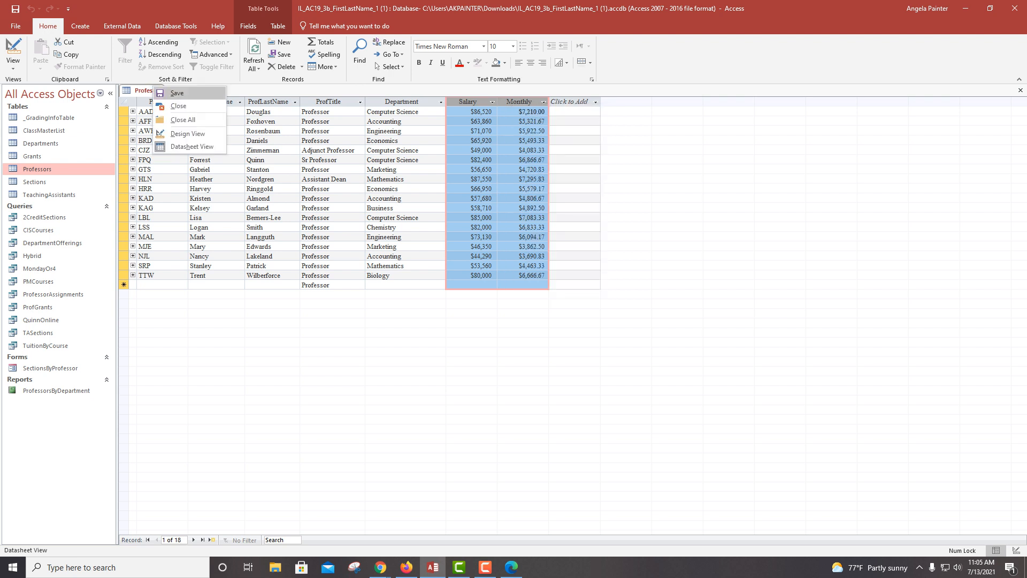
pyautogui.click(174, 104)
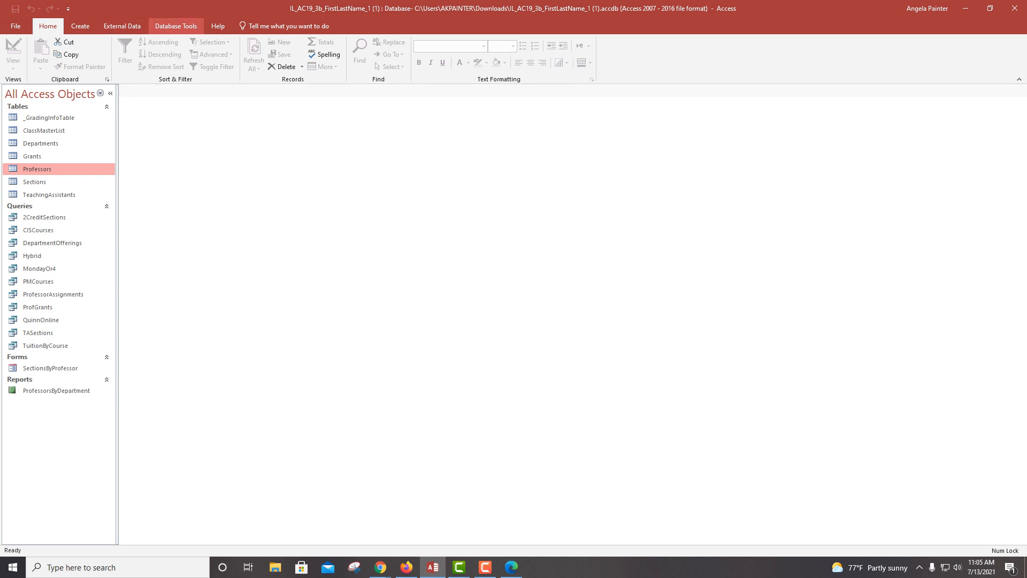
# Step: Compact and repair the database and exit the program
pyautogui.click(176, 26)
pyautogui.click(26, 53)
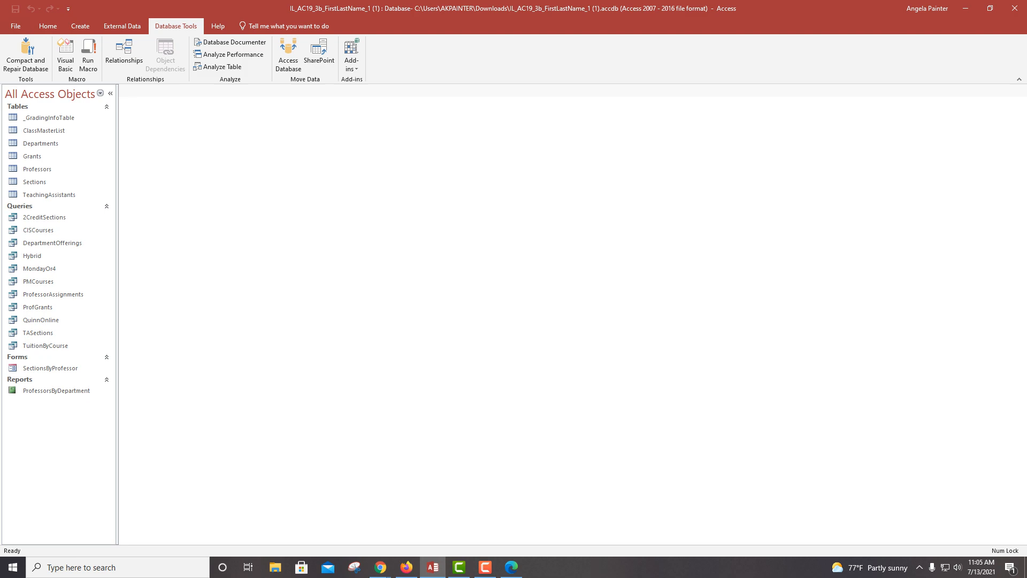
pyautogui.click(1014, 8)
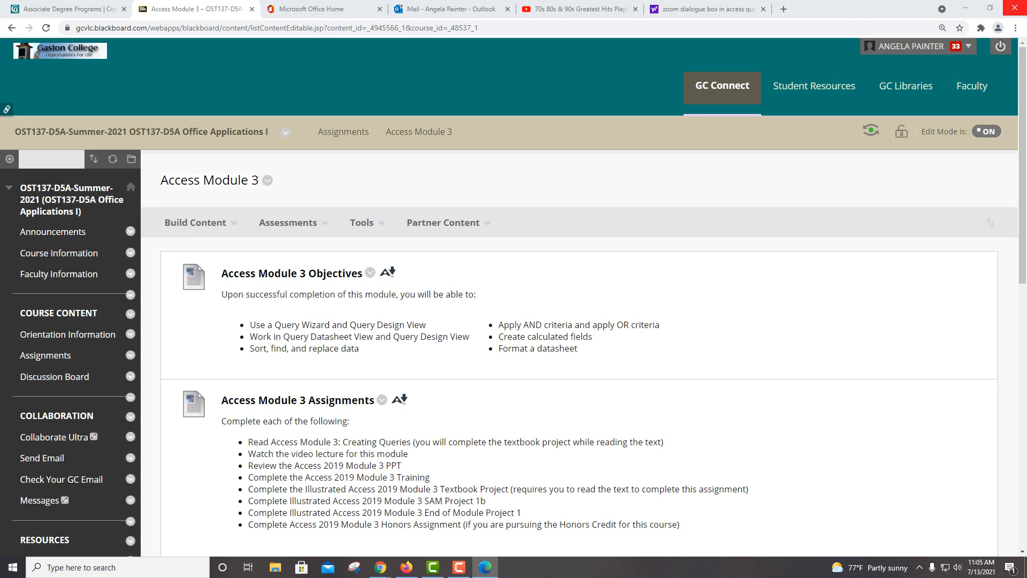